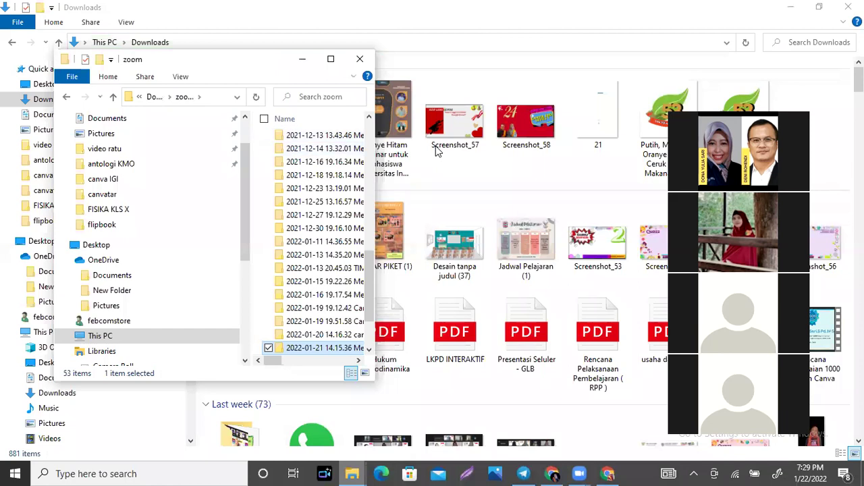
Delete the first eight recording folders in the zoom folder, from 2021-10-02 08.51.22 through 2021-10-27 19.47.04
key("Home")
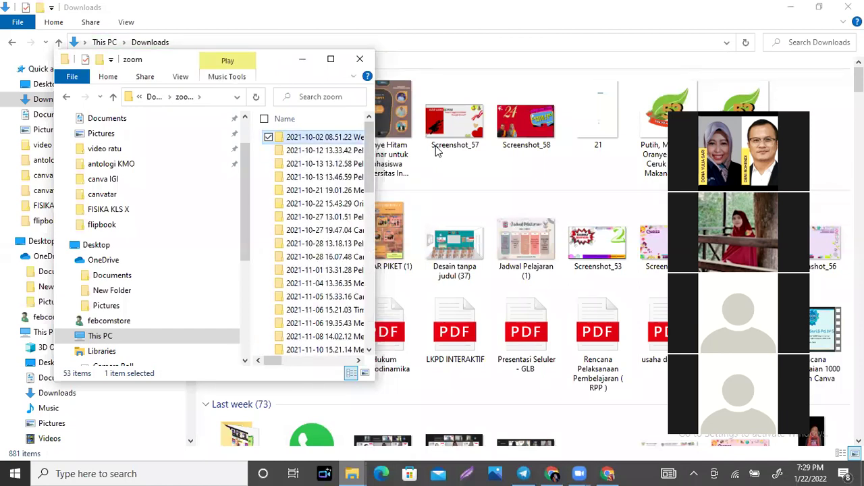
key("shift+Down")
key("shift+Down")
key("shift+Down")
key("shift+Down")
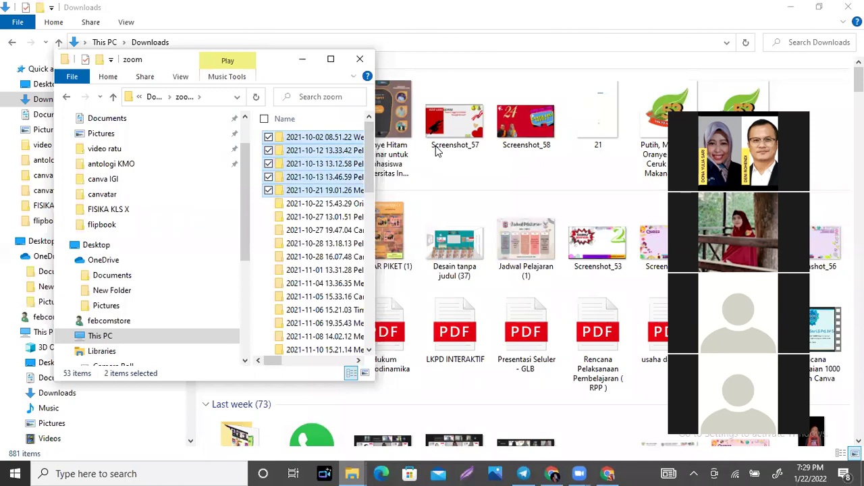
key("shift+Down")
key("shift+Down")
key("shift+Down")
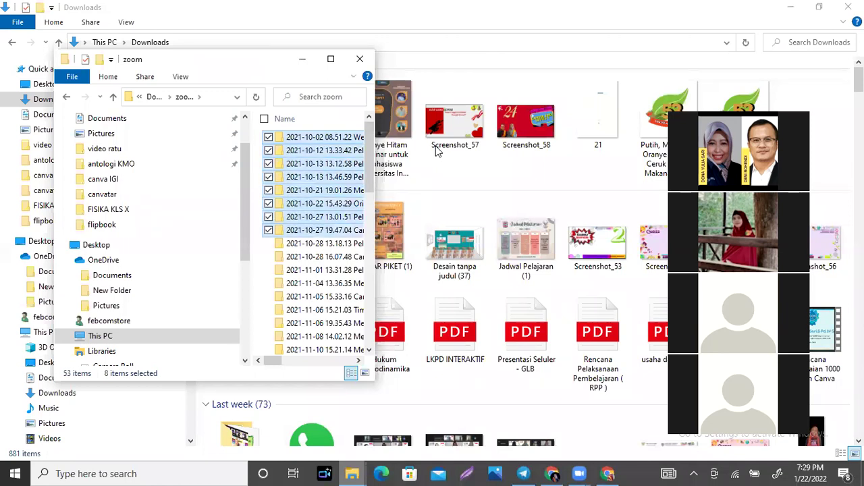
key("Delete")
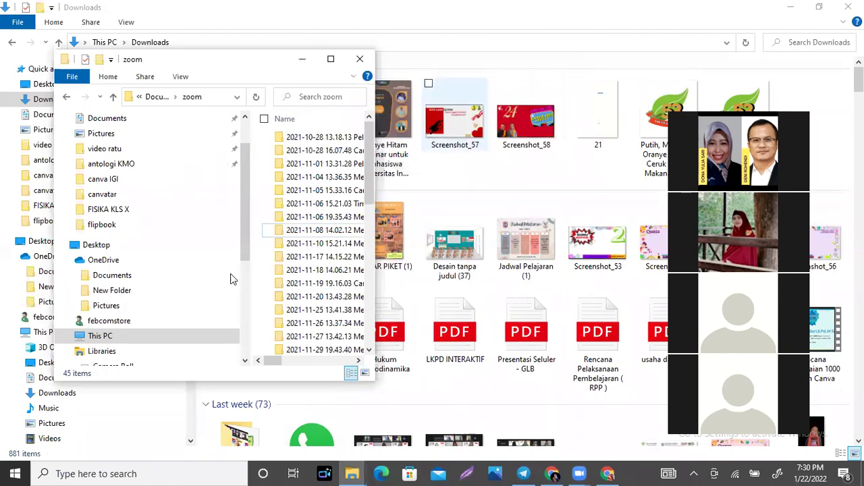
Close the zoom folder window and open the Recycle Bin in a maximized window
left_click(209, 381)
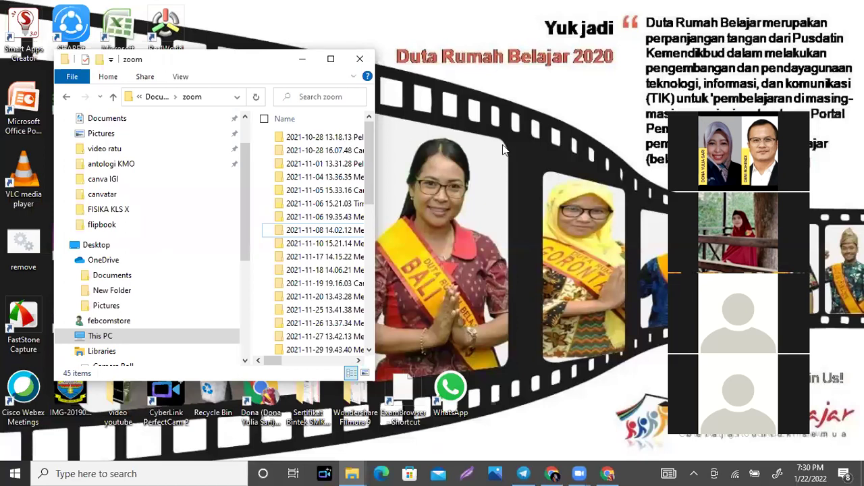
key("alt+F4")
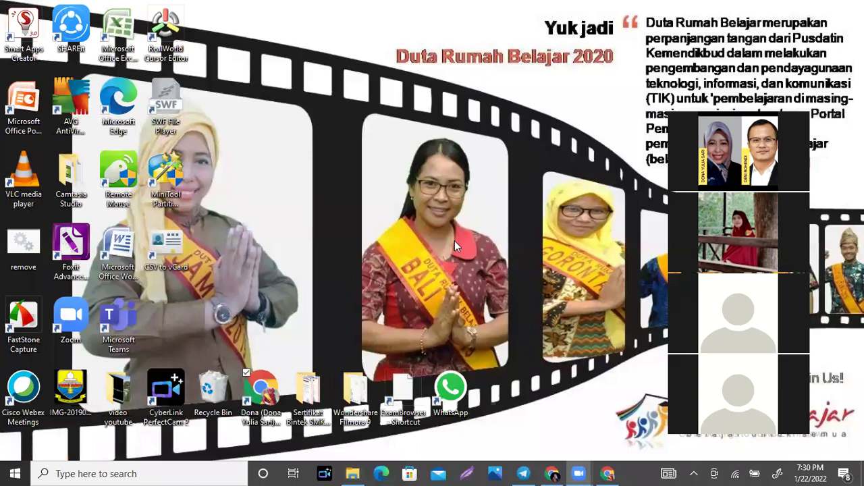
key("Left")
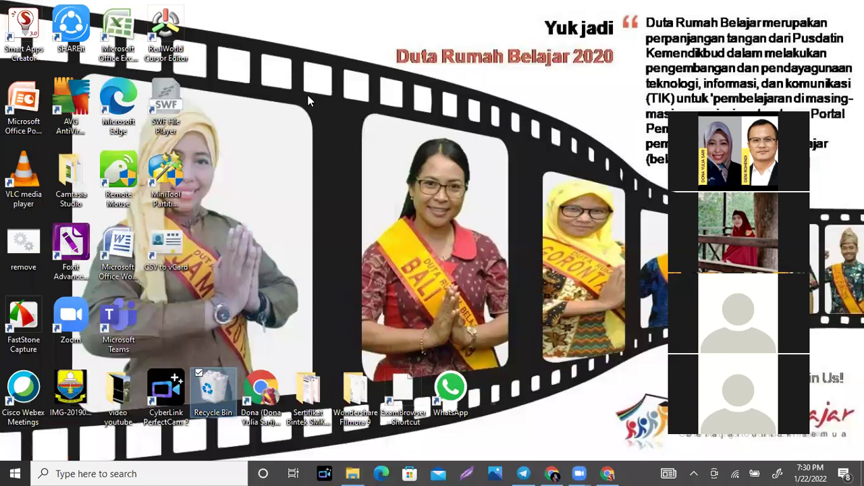
left_click(709, 101)
key("Return")
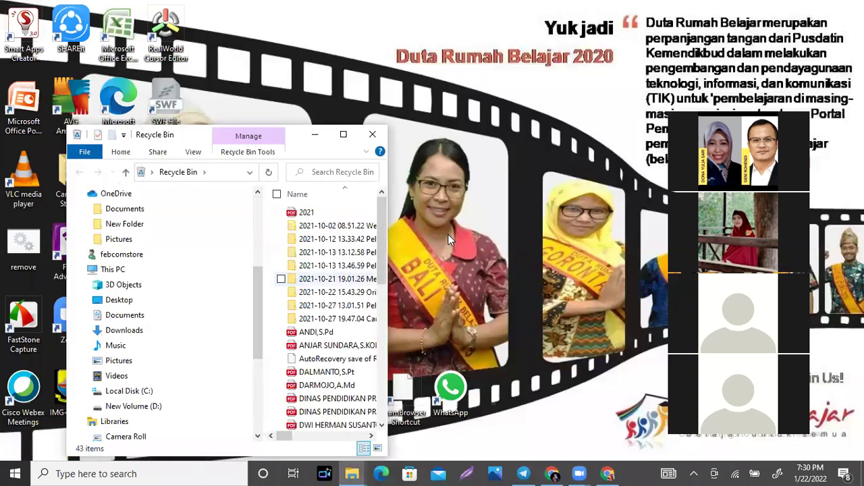
key("super+Up")
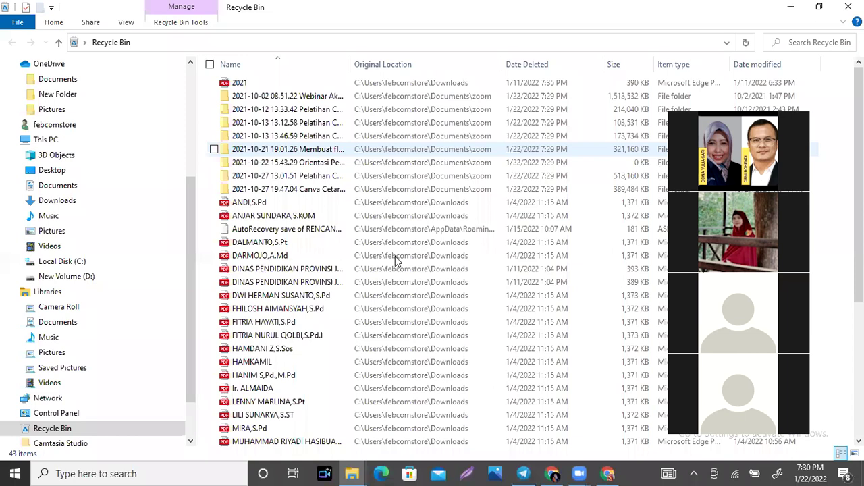
Permanently delete all items in the Recycle Bin
key("ctrl+a")
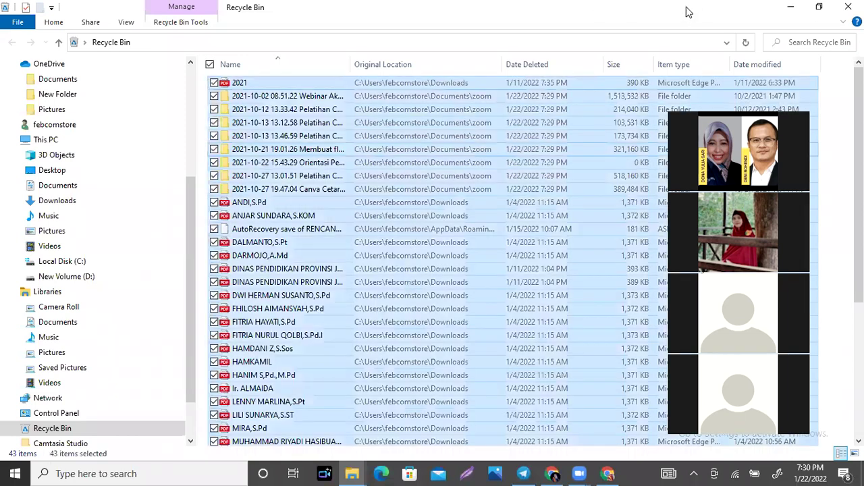
key("Delete")
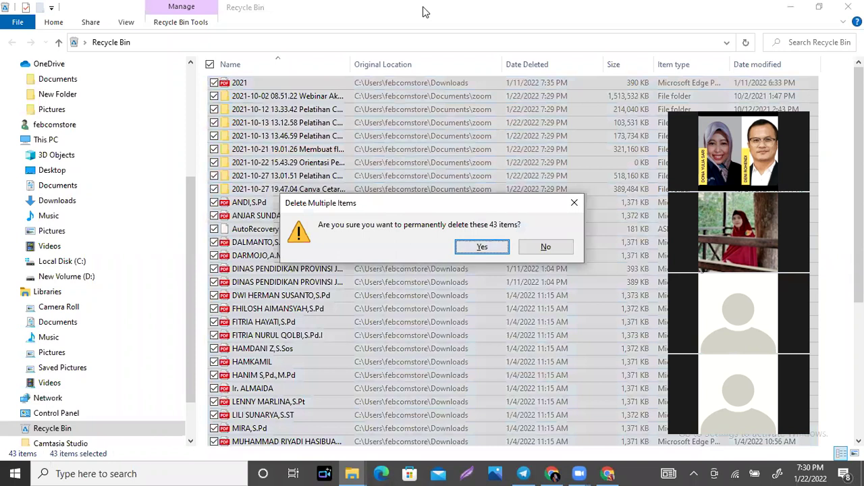
key("Return")
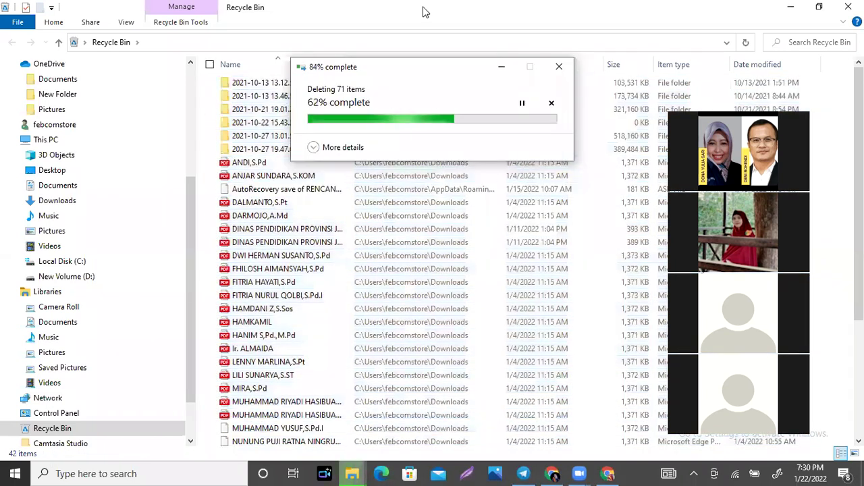
key("alt+Tab")
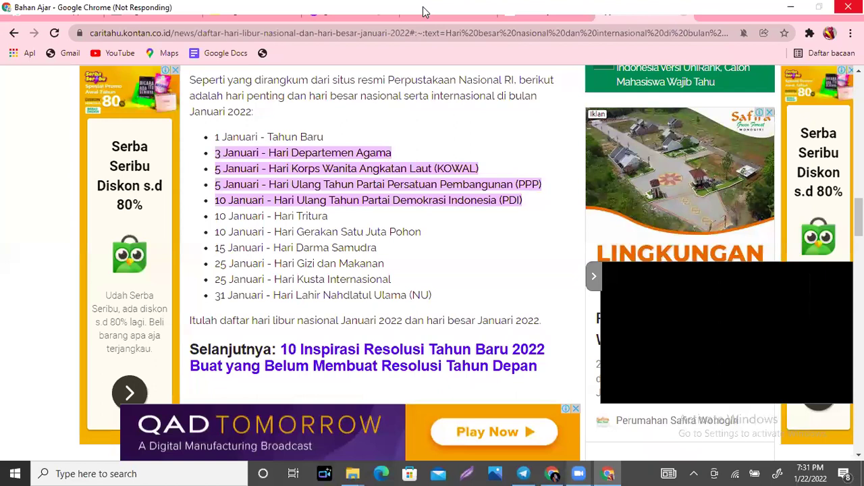
left_click(424, 12)
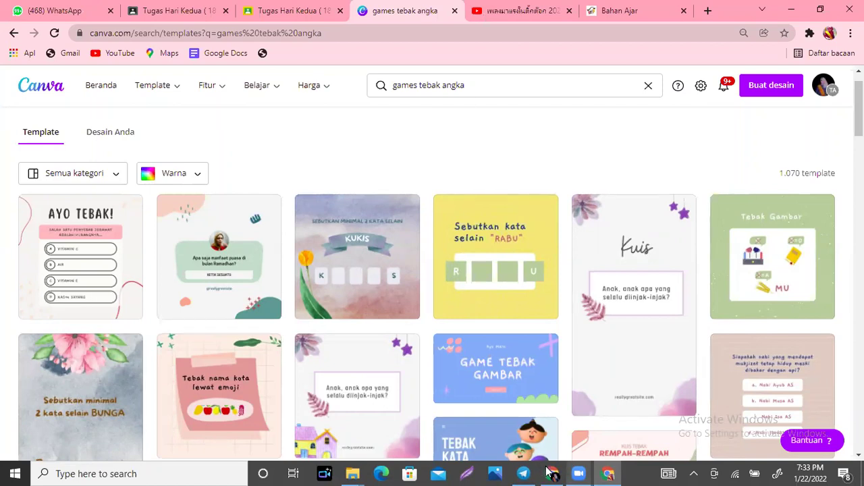
left_click(617, 472)
left_click(607, 473)
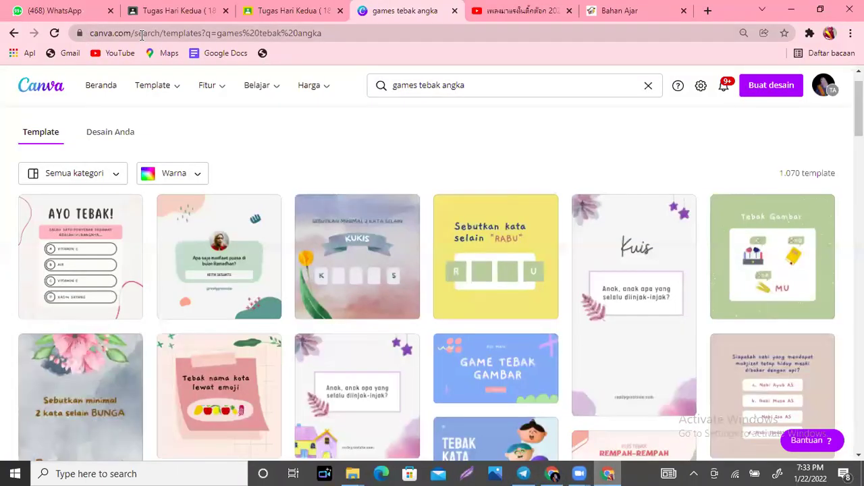
left_click(183, 32)
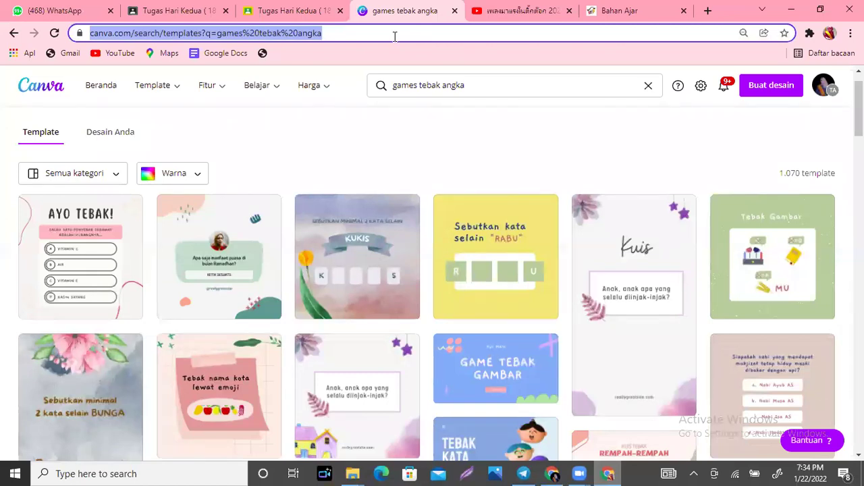
type("www.ca")
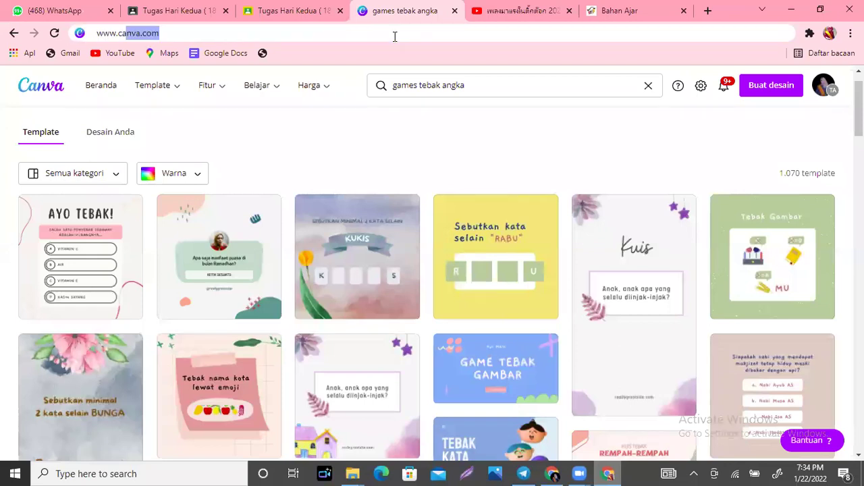
type("nva.com")
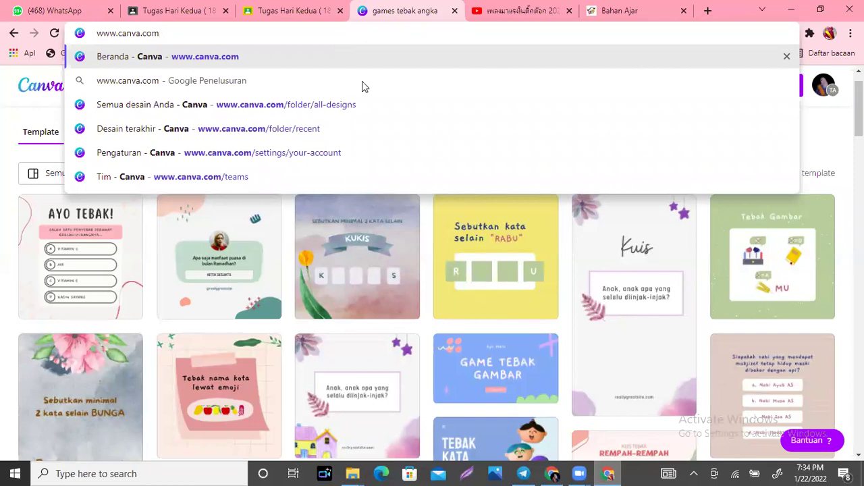
key("Return")
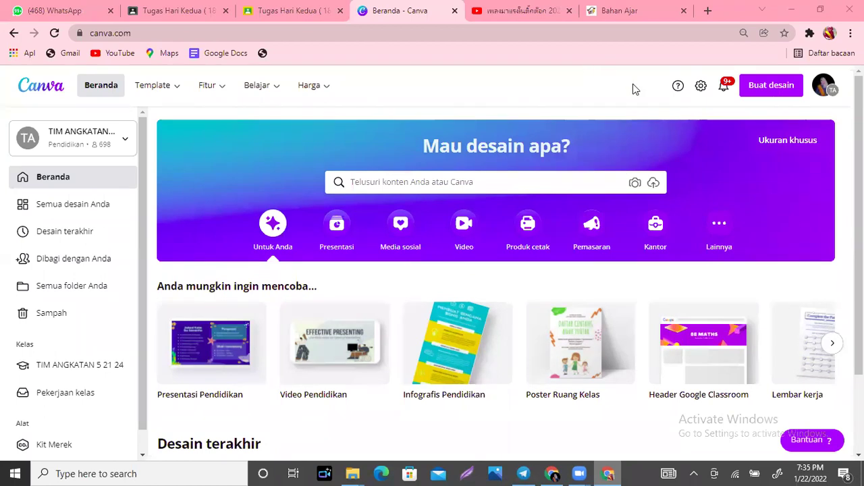
Start creating a new design and search the design types for "kiriman instagram"
left_click(765, 95)
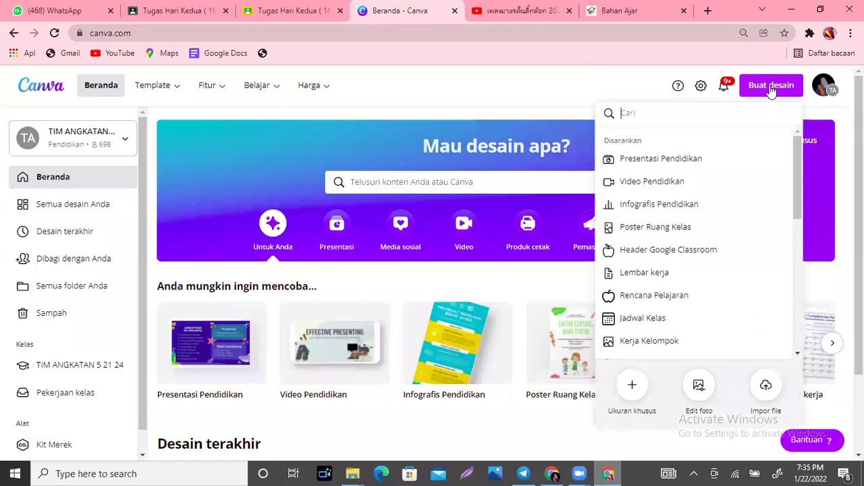
type("kiriman ")
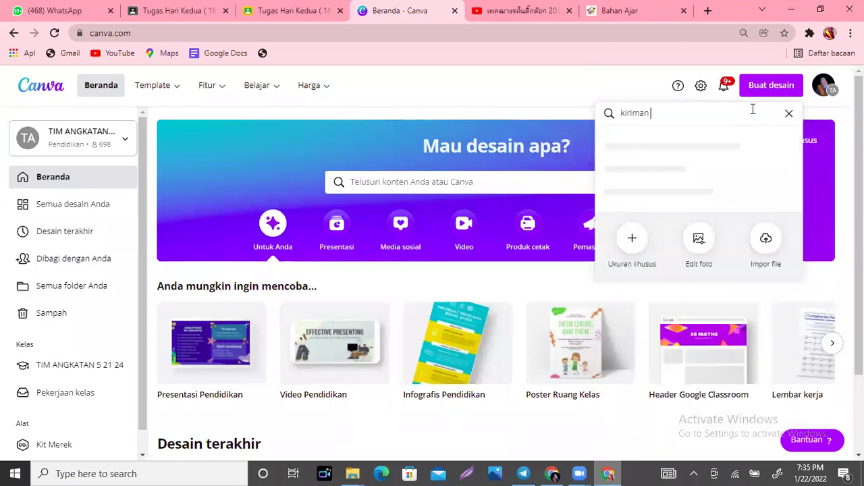
type("instagram")
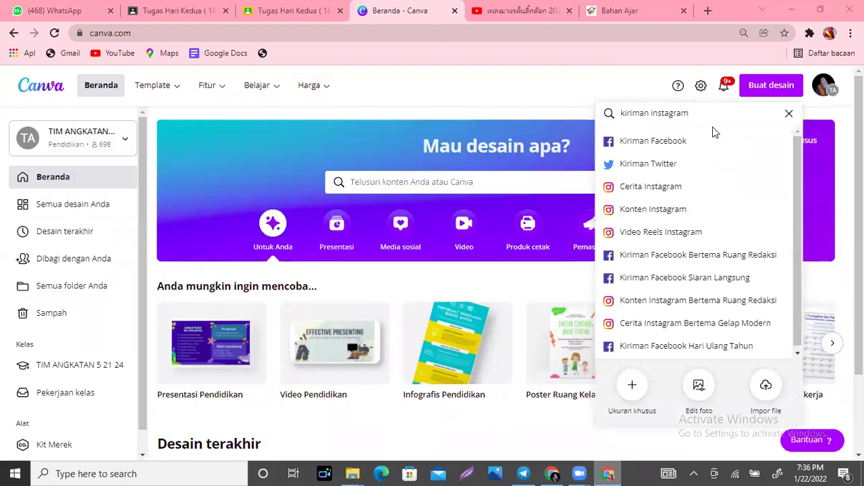
Change the design type search to "konten instagram" and create a blank Konten Instagram design of 1080 × 1080 piks
left_click_drag(702, 112, 608, 112)
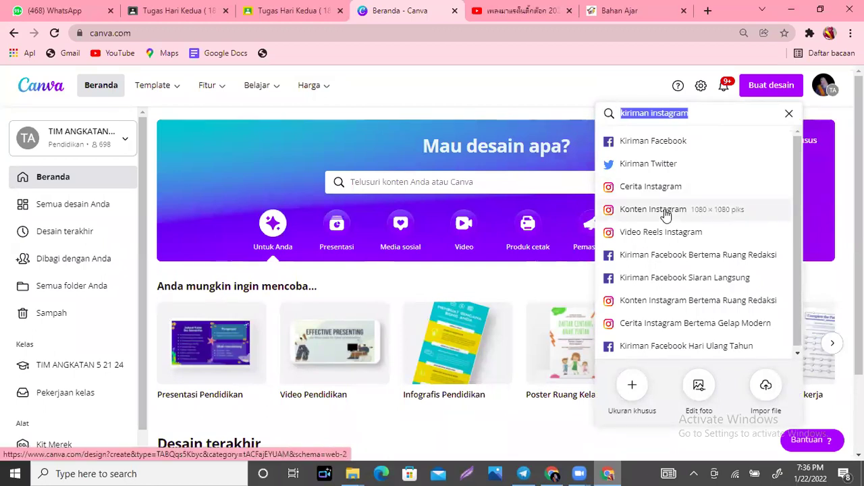
left_click(702, 110)
left_click_drag(702, 111, 610, 111)
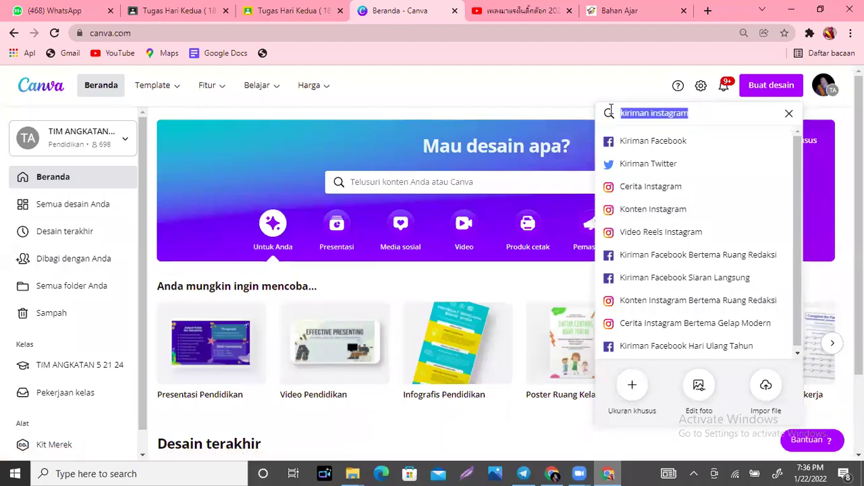
type("ki")
key("BackSpace")
key("BackSpace")
type("ko")
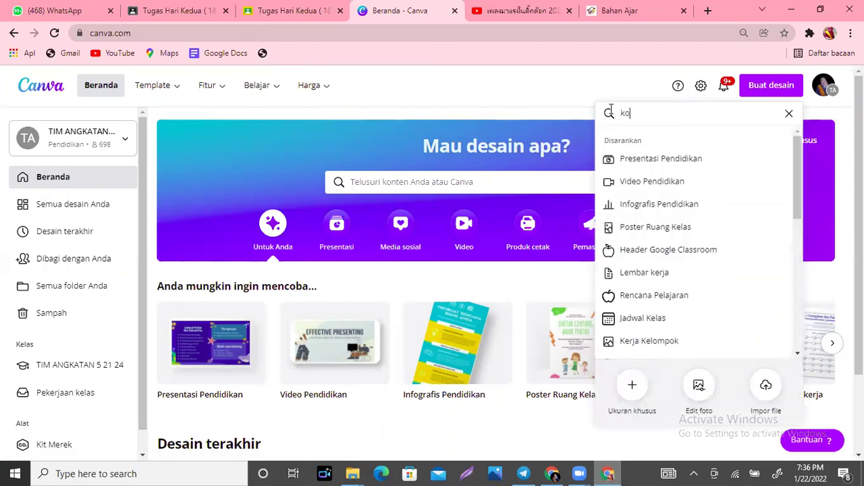
type("nten instagram")
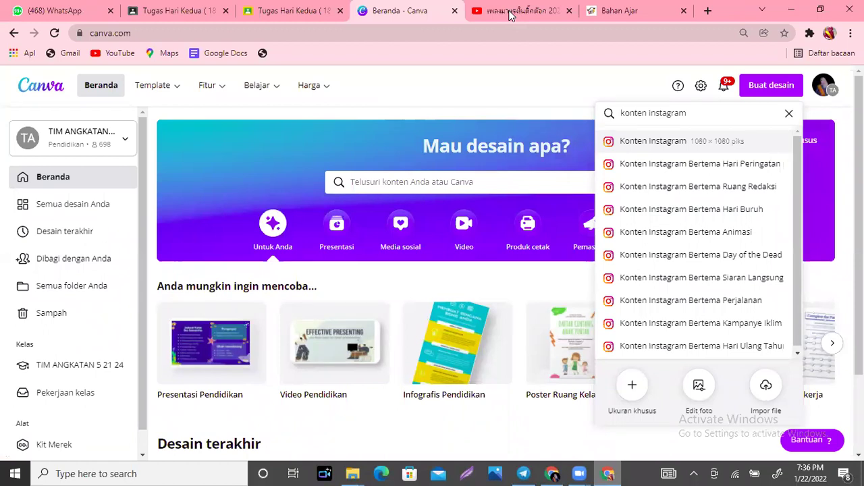
double_click(705, 181)
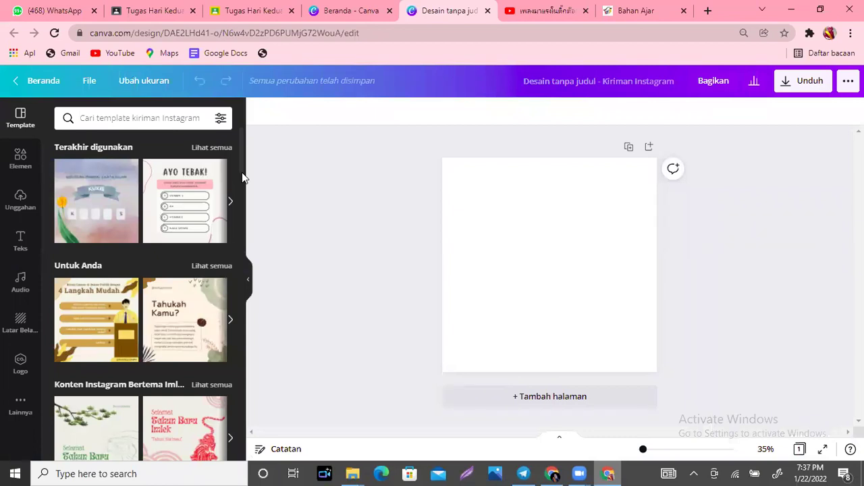
Browse the Instagram post template categories offered for the blank design
scroll(242, 177, "down", 3)
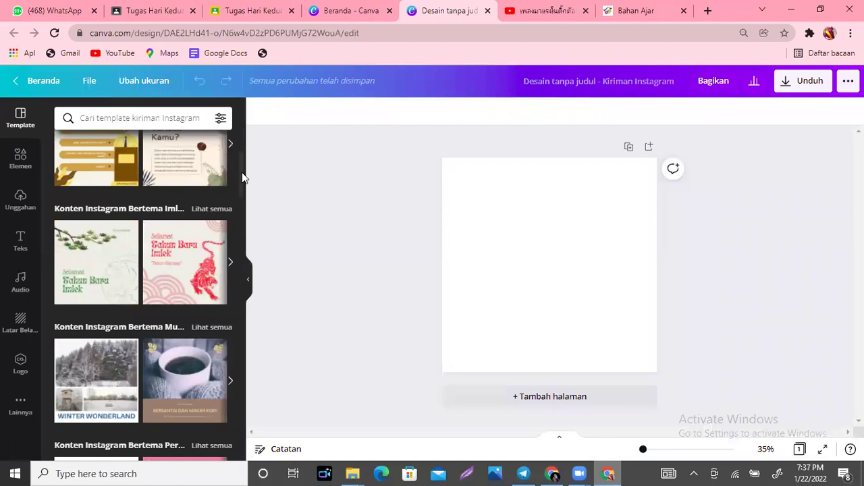
left_click_drag(242, 177, 245, 196)
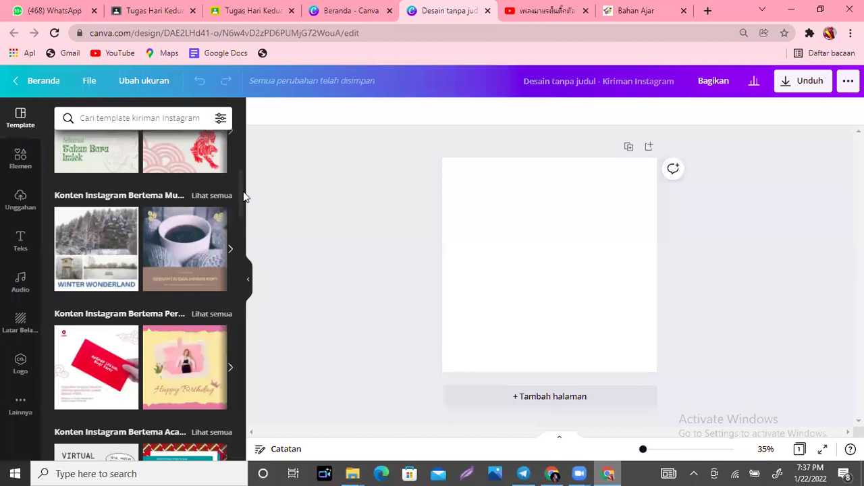
left_click_drag(244, 197, 245, 340)
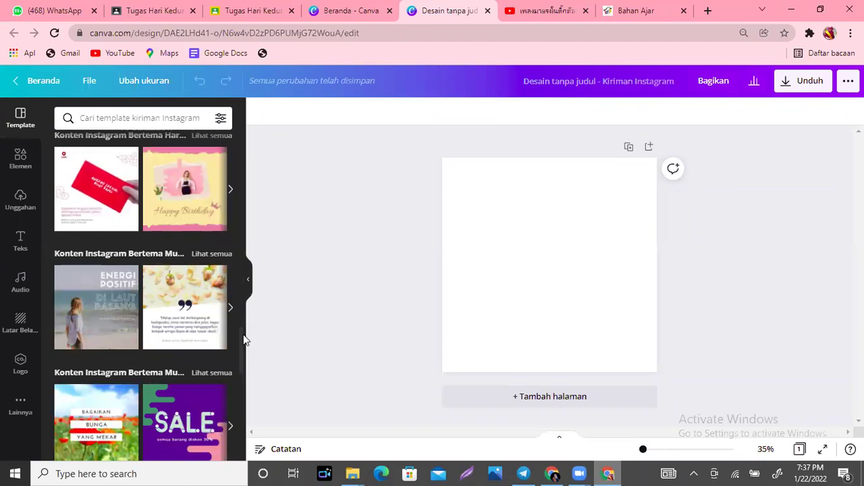
left_click_drag(244, 339, 246, 416)
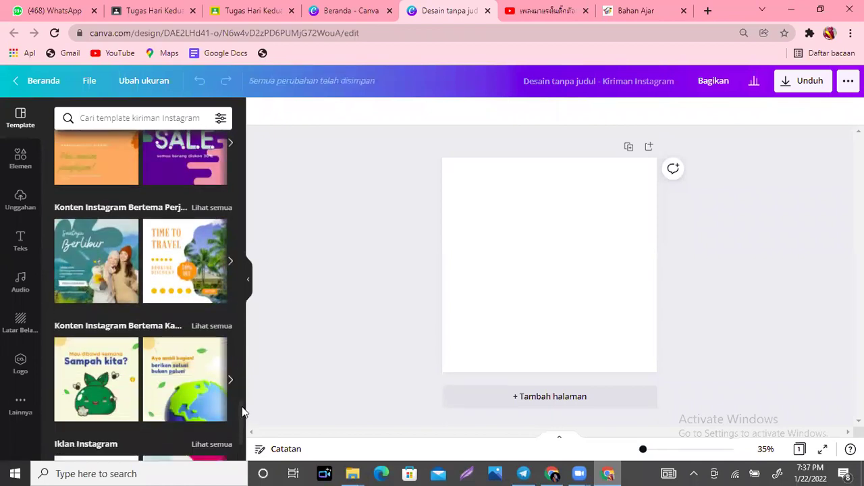
left_click_drag(241, 424, 244, 448)
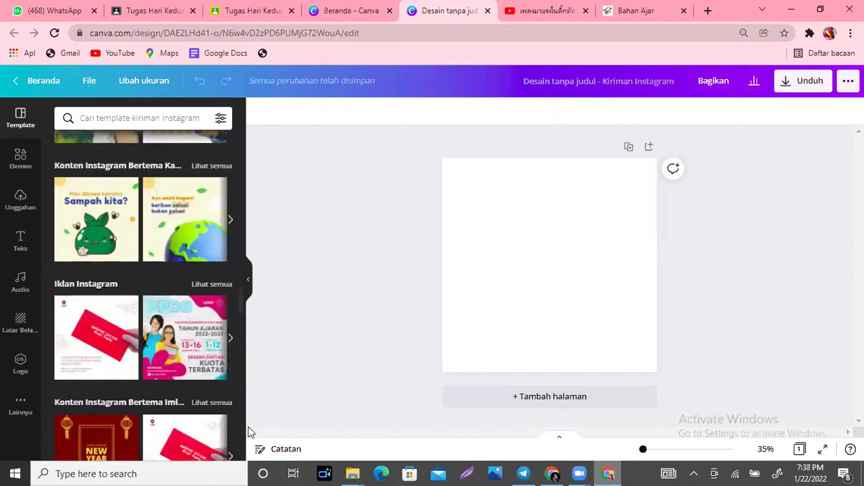
scroll(239, 297, "down", 2)
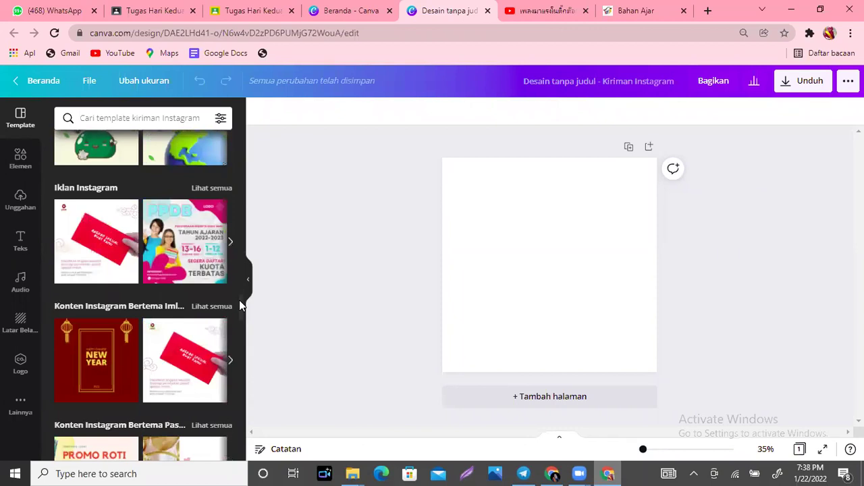
scroll(240, 305, "down", 6)
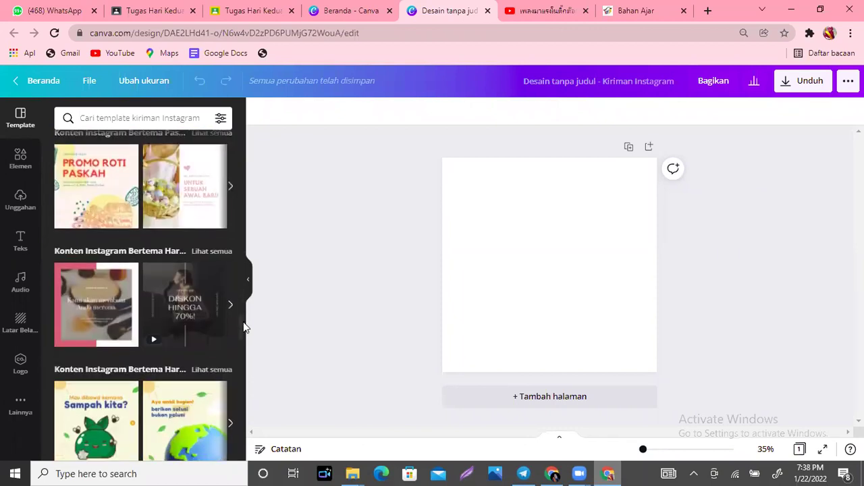
scroll(244, 327, "down", 1)
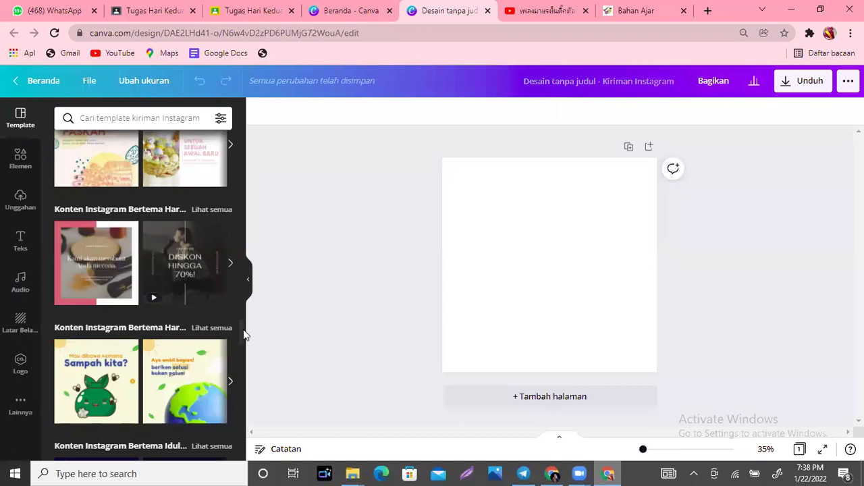
Find the "The News" template with the smiling man among the Konten Instagram categories and apply it to the blank page
left_click_drag(243, 332, 245, 353)
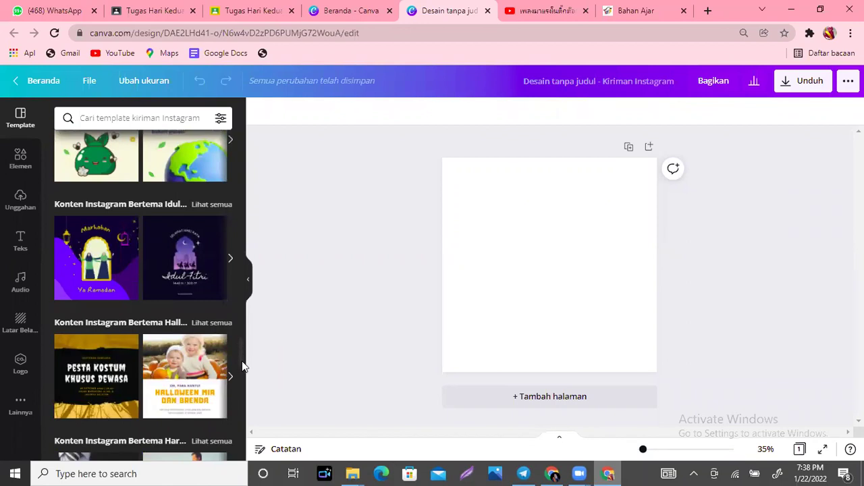
left_click_drag(243, 356, 241, 399)
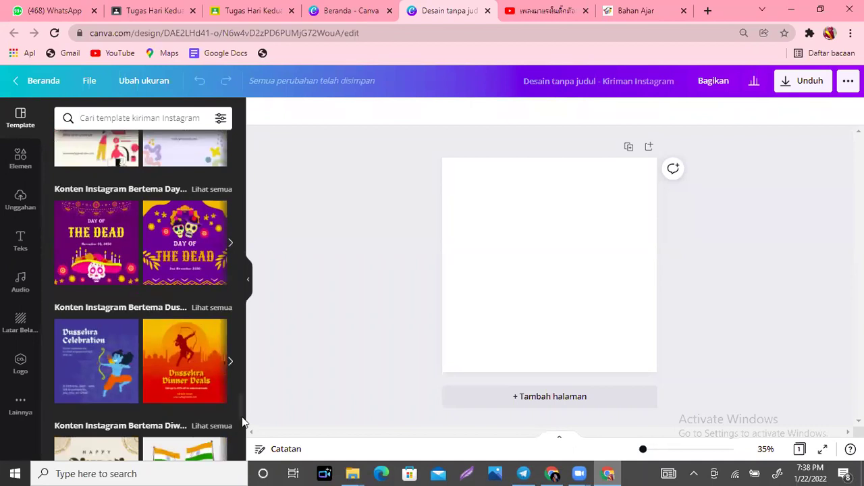
scroll(242, 417, "down", 1)
scroll(241, 417, "down", 3)
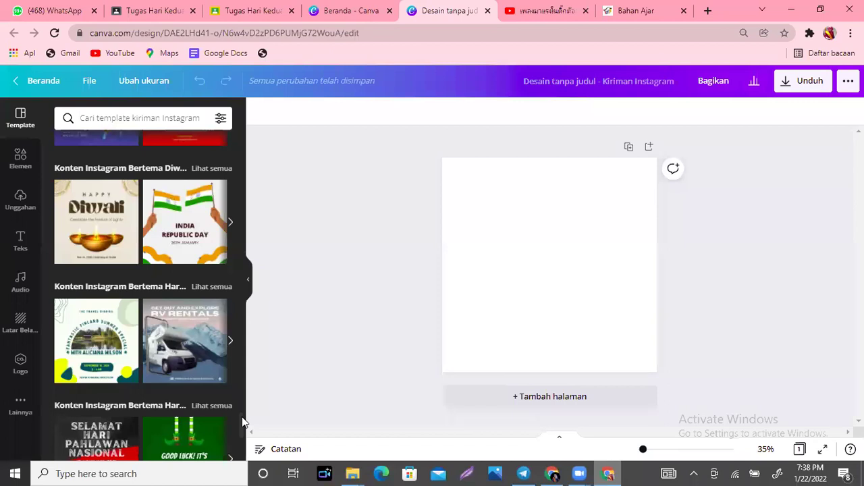
scroll(241, 422, "down", 1)
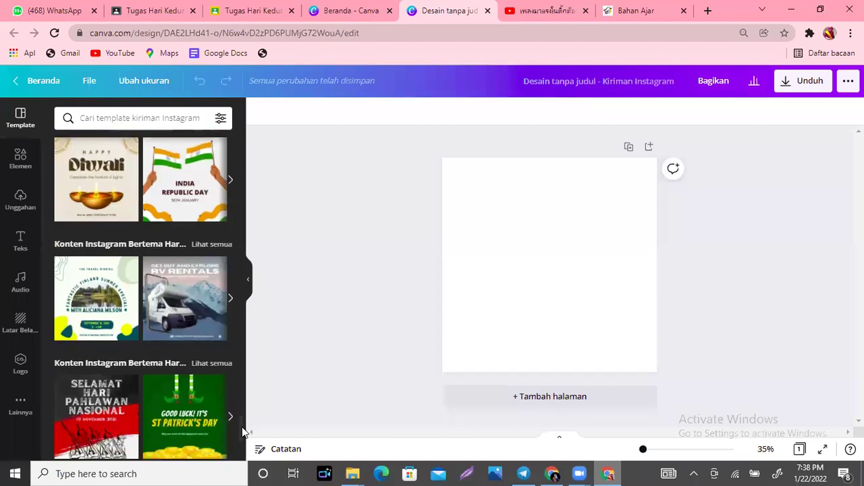
scroll(243, 433, "down", 3)
scroll(243, 444, "down", 2)
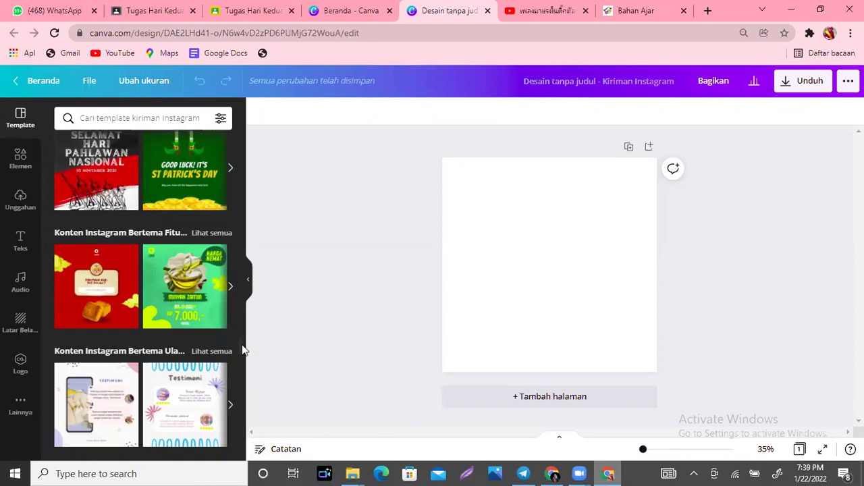
left_click_drag(242, 354, 242, 363)
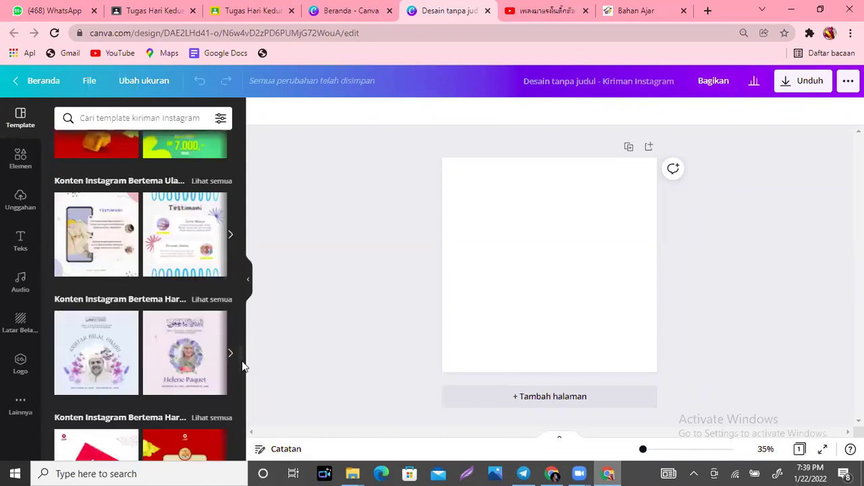
scroll(241, 364, "down", 2)
scroll(241, 364, "down", 1)
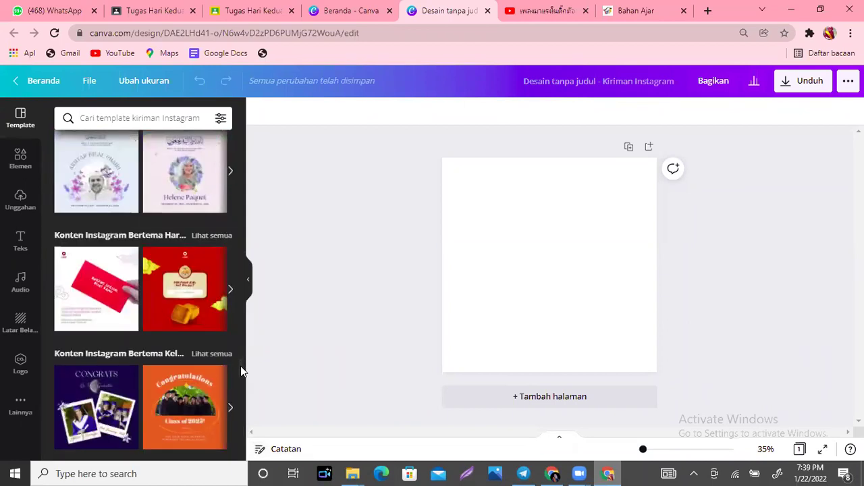
scroll(241, 368, "down", 1)
scroll(240, 371, "down", 2)
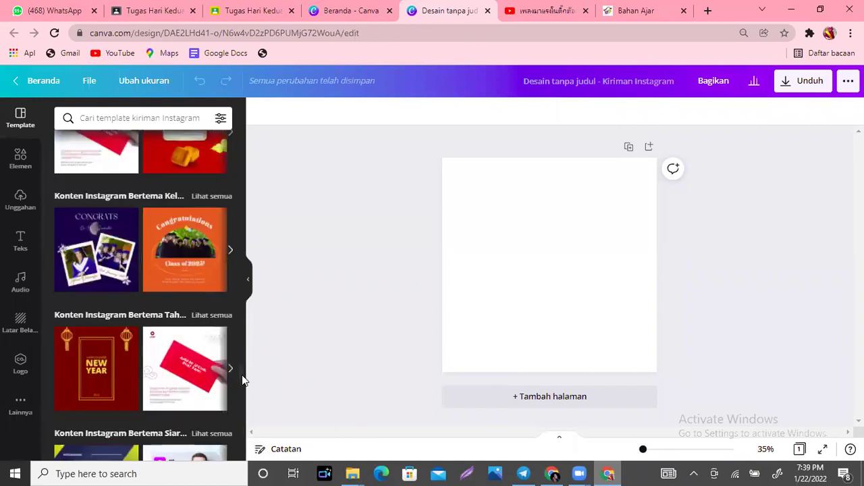
scroll(241, 375, "down", 1)
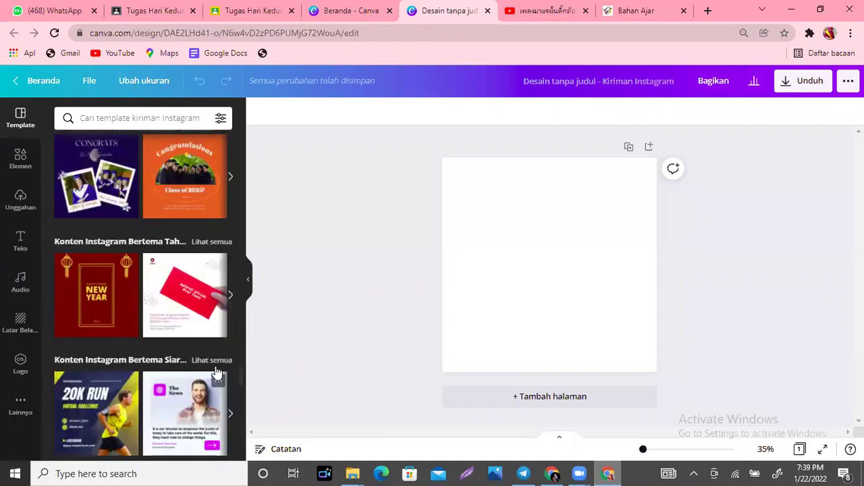
left_click(216, 373)
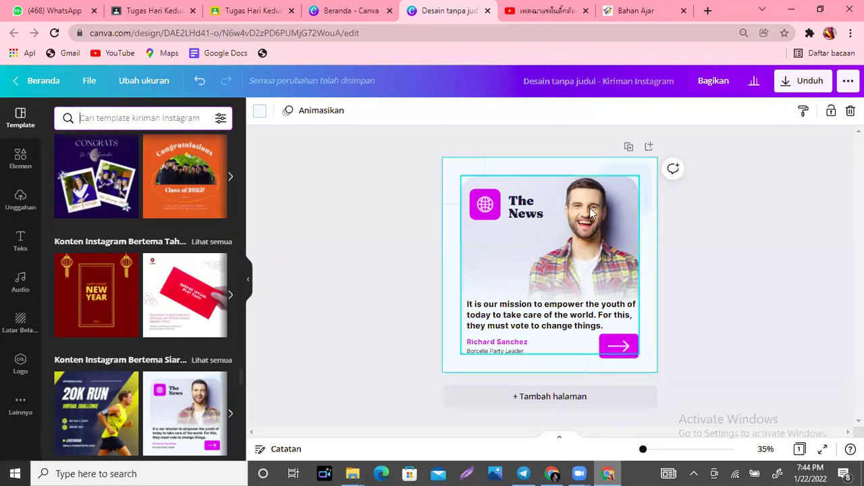
Delete the smiling man's photo from the card and recolour the empty photo frame with the standard magenta
left_click(531, 210)
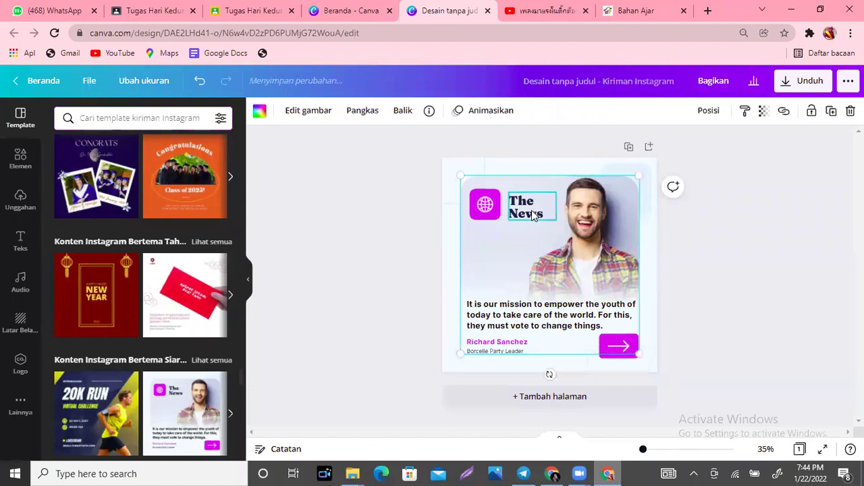
left_click(757, 237)
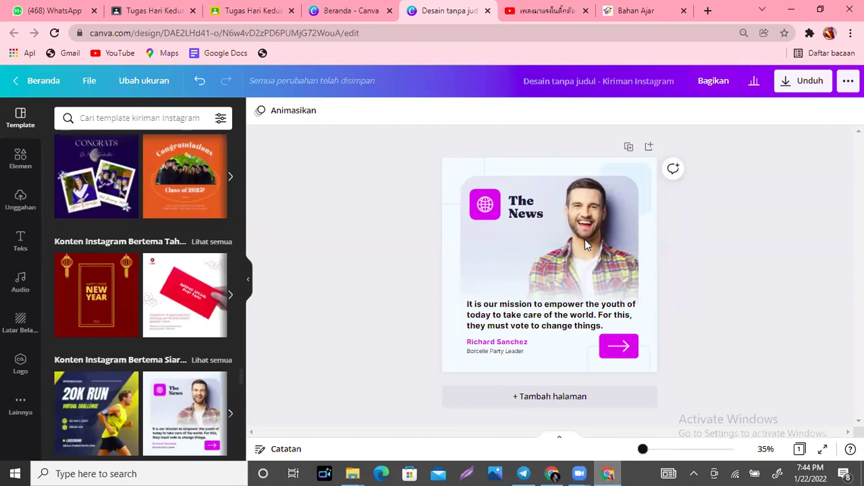
scroll(584, 239, "up", 2, "ctrl")
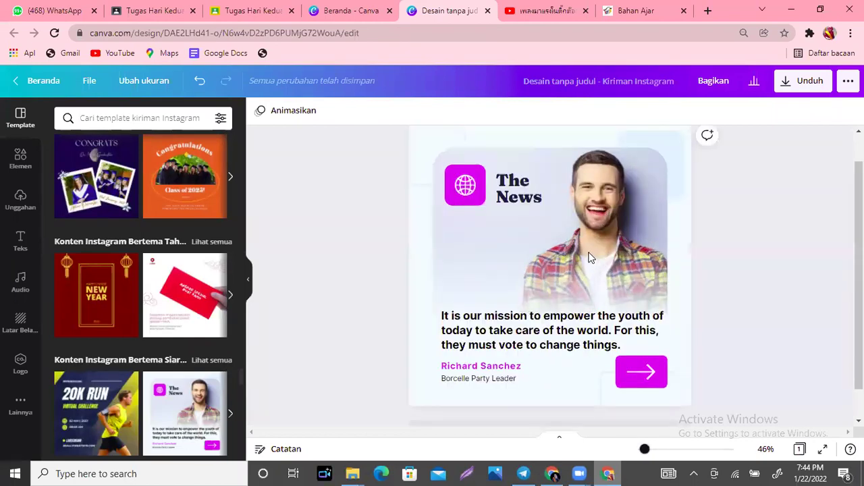
scroll(579, 232, "up", 1, "ctrl")
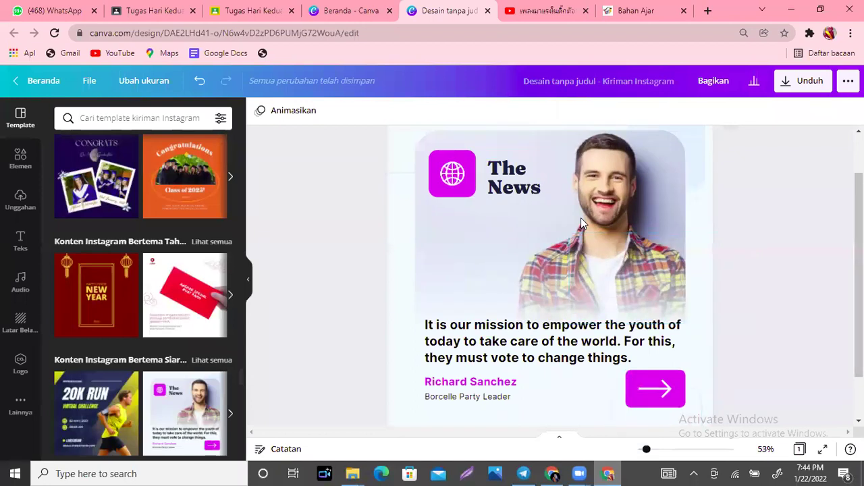
scroll(581, 223, "down", 2, "ctrl")
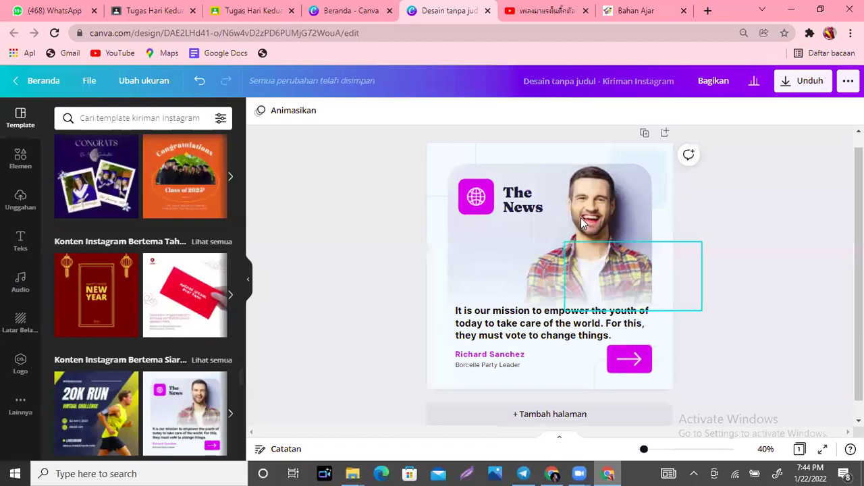
left_click(581, 218)
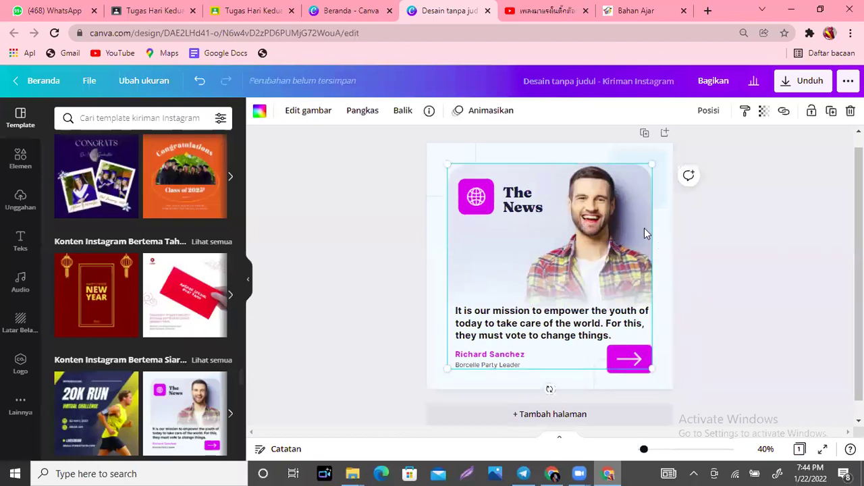
key("Delete")
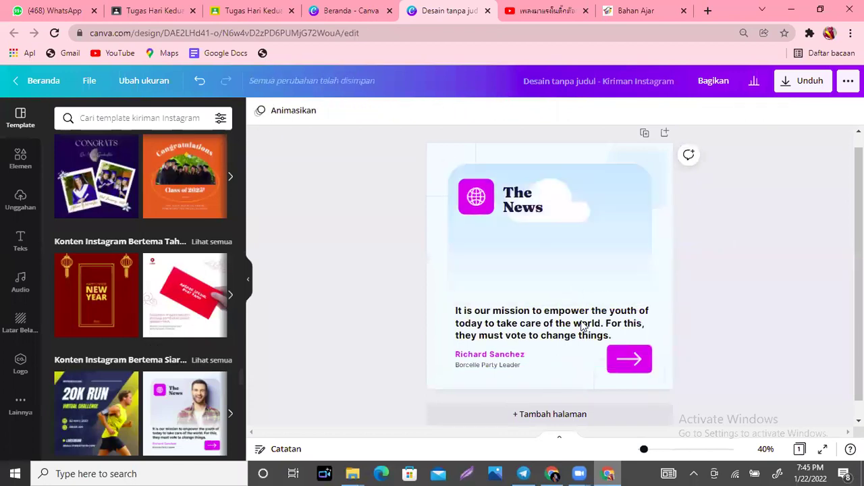
left_click(611, 324)
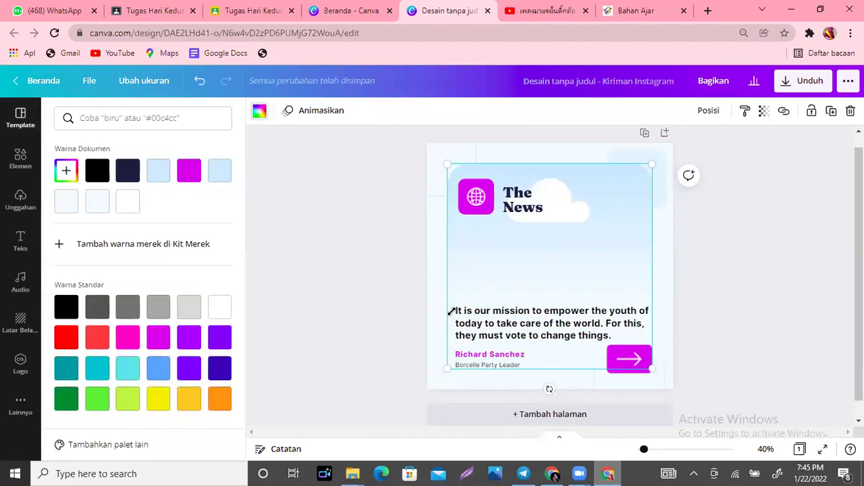
left_click(158, 337)
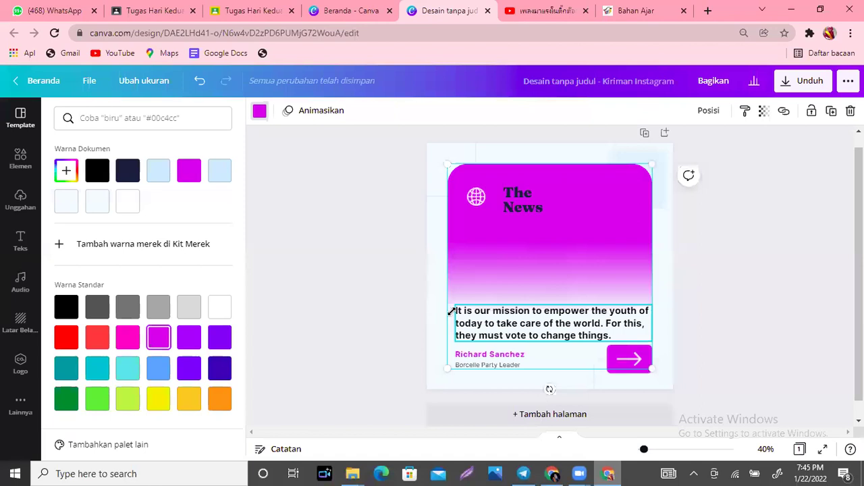
Replace the mission statement text with "Selamat Memperingati Hari Gizi Nasional" followed by a line break
left_click(451, 312)
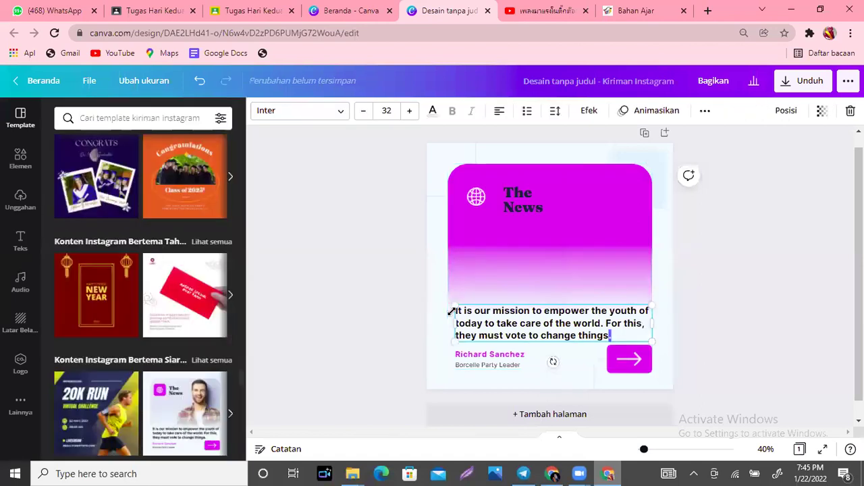
type(".")
key("ctrl+a")
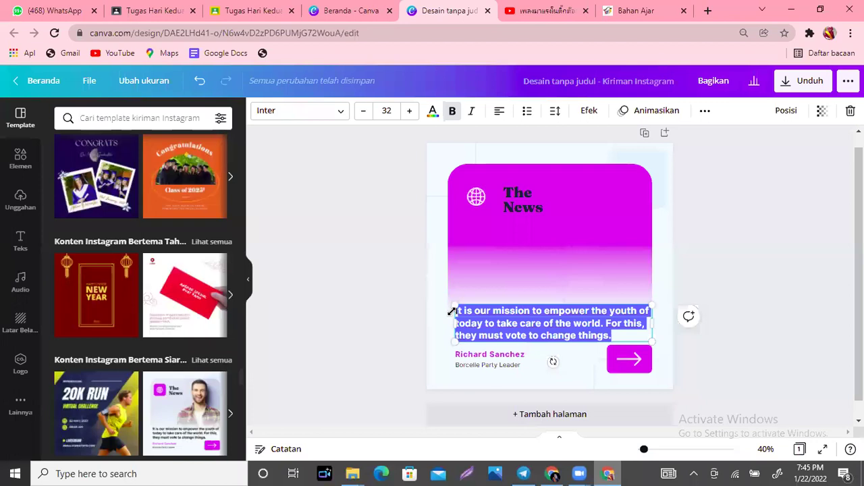
key("BackSpace")
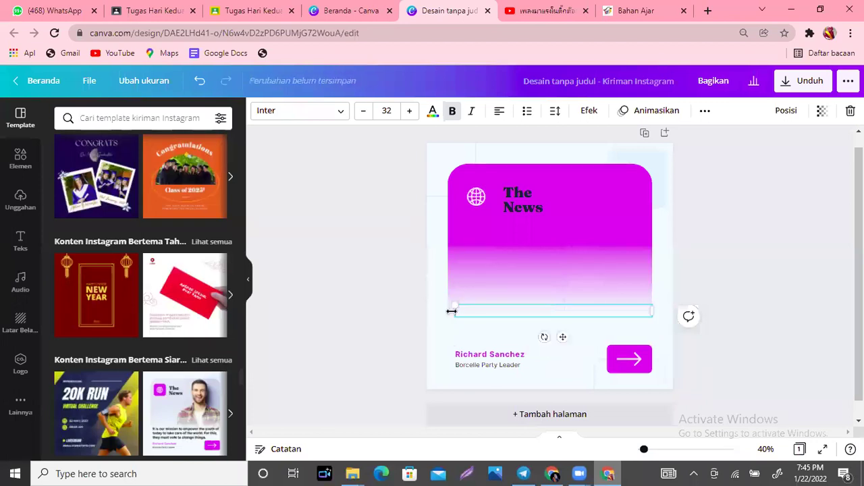
type("Se")
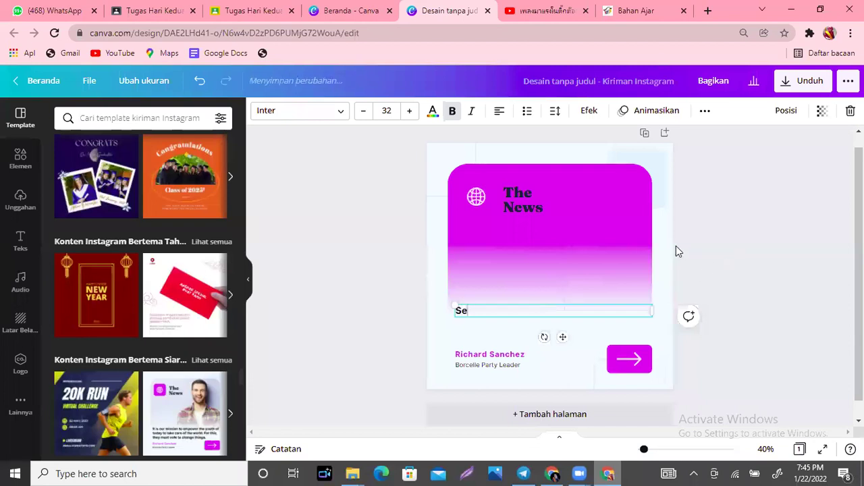
type("lamat")
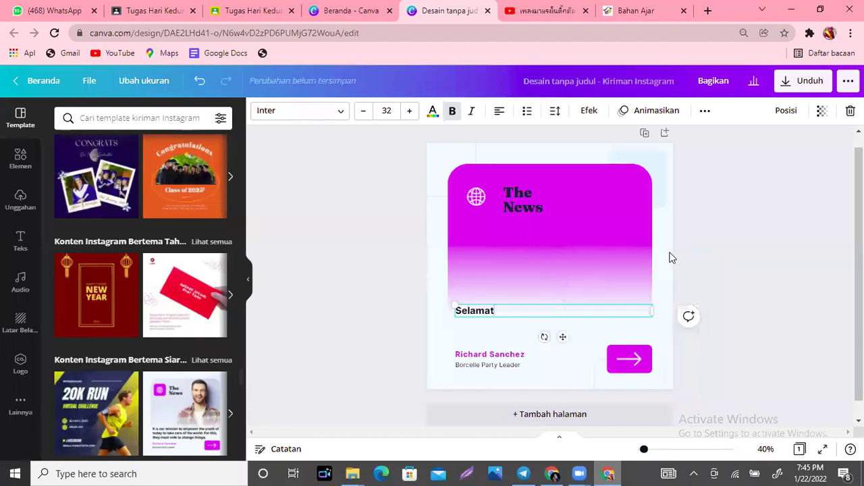
type(" Mem")
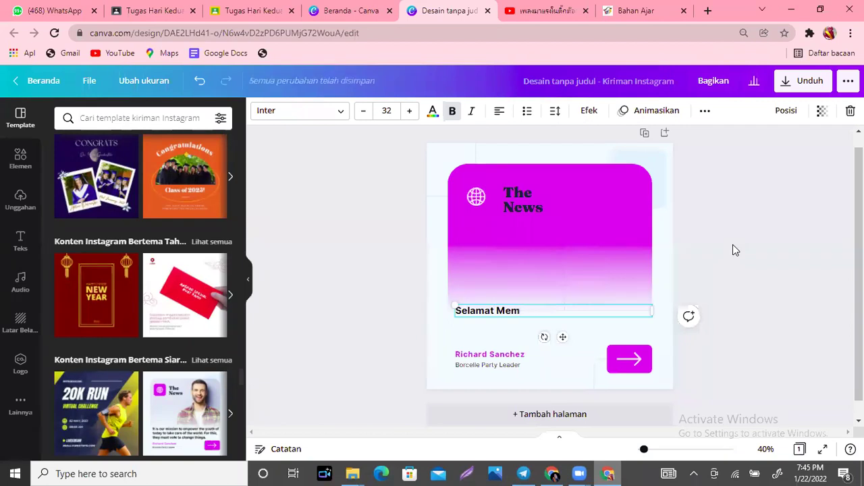
type("peringat")
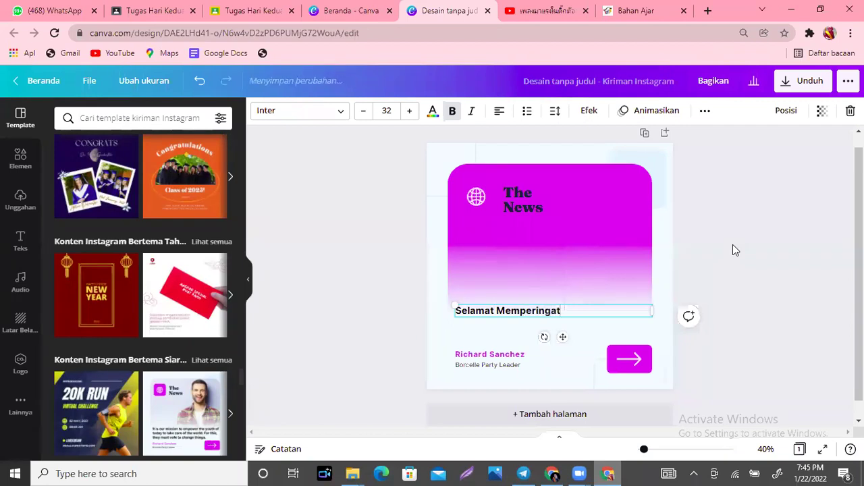
type("i Hari ")
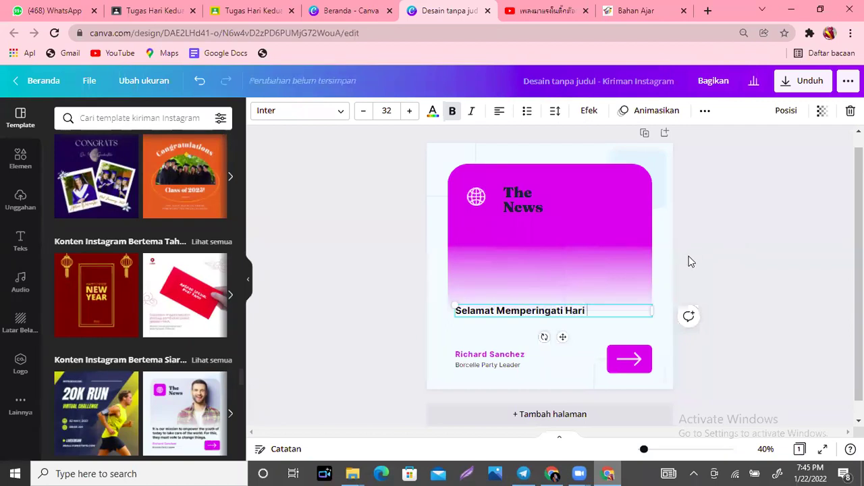
type("Gizi Nasional")
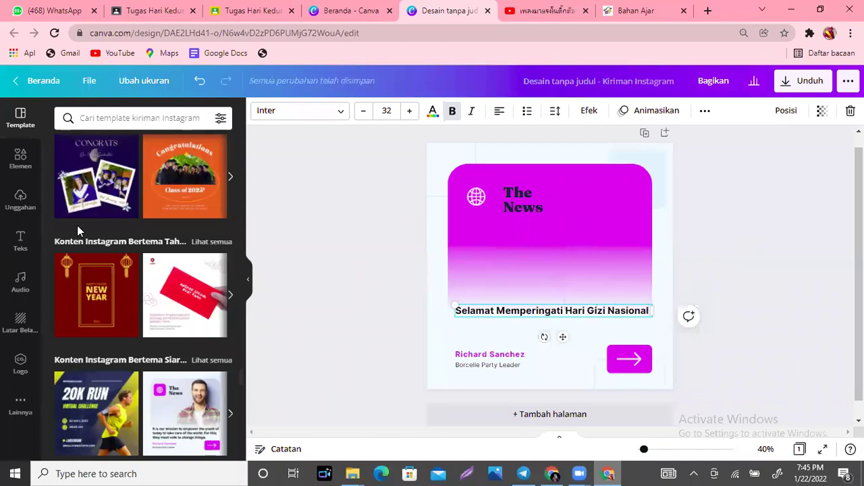
key("Return")
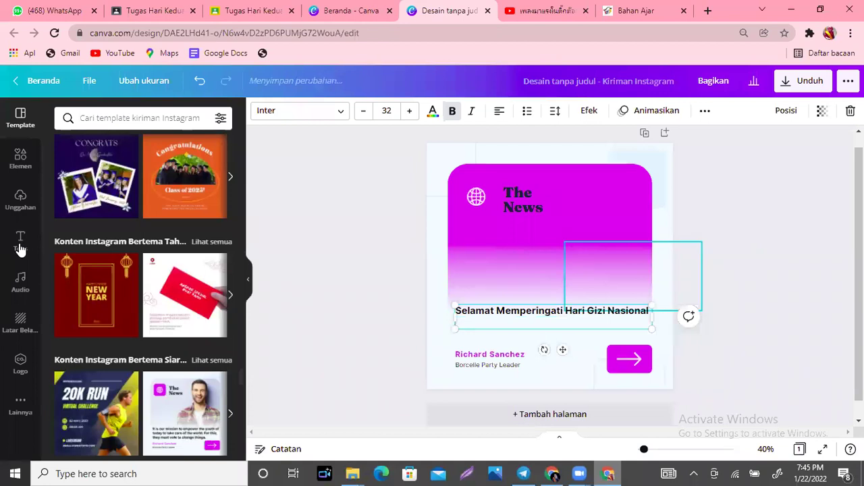
key("Escape")
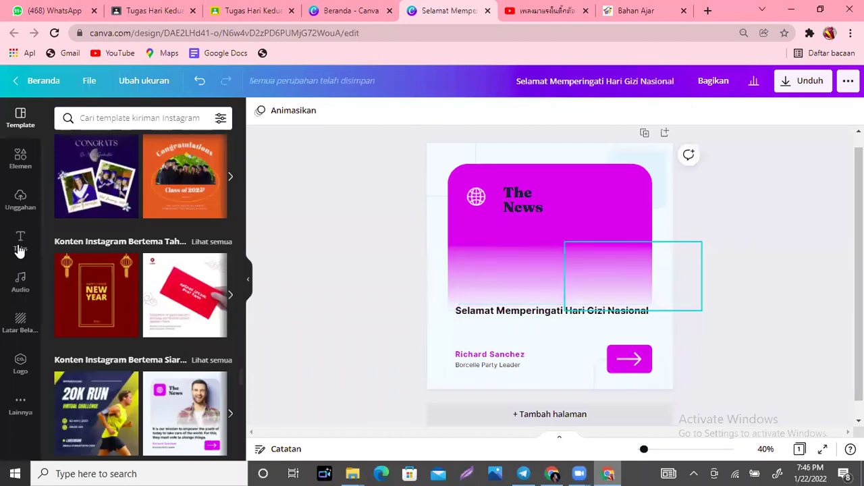
Browse the text styles and font combinations available for adding to the page
key("Tab")
left_click(19, 250)
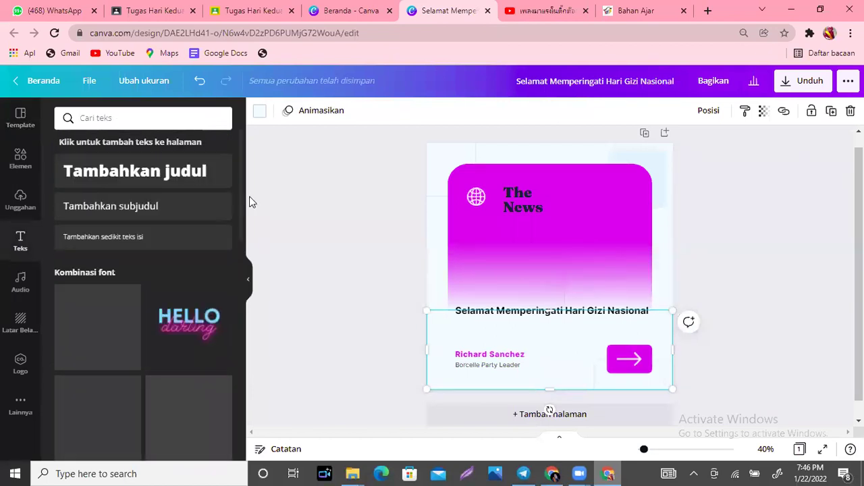
left_click_drag(243, 189, 243, 258)
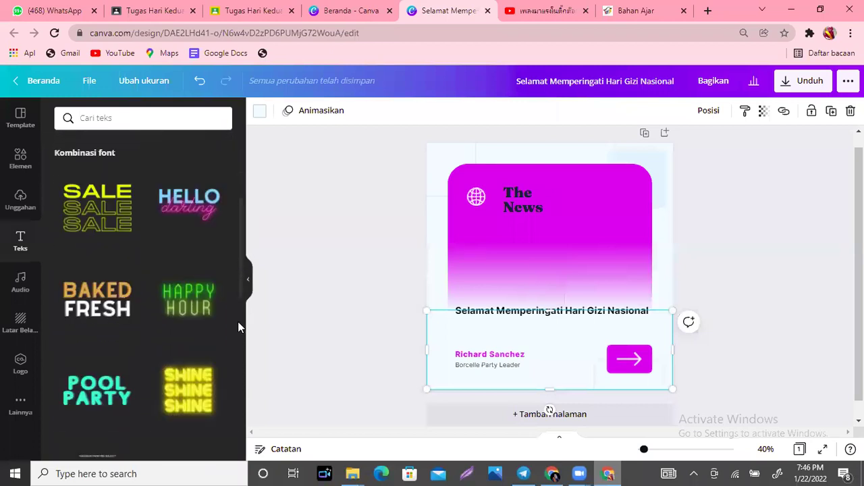
scroll(238, 326, "down", 4)
left_click_drag(238, 321, 242, 406)
scroll(242, 406, "down", 5)
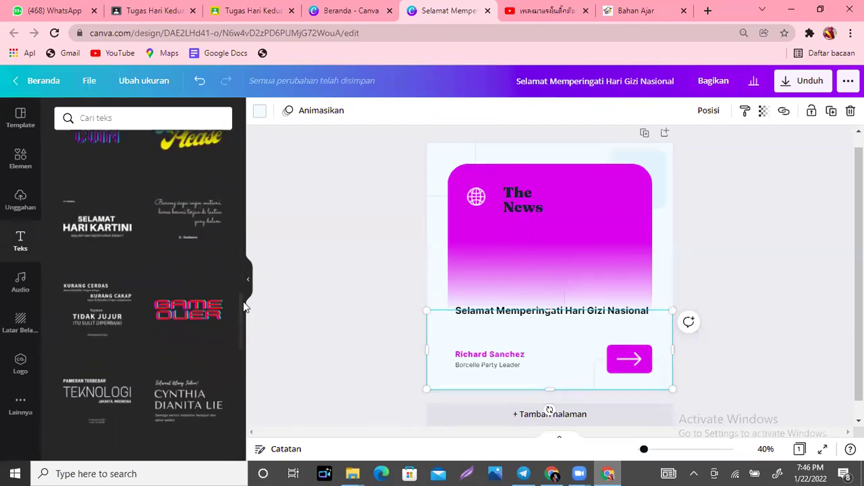
left_click_drag(241, 307, 241, 415)
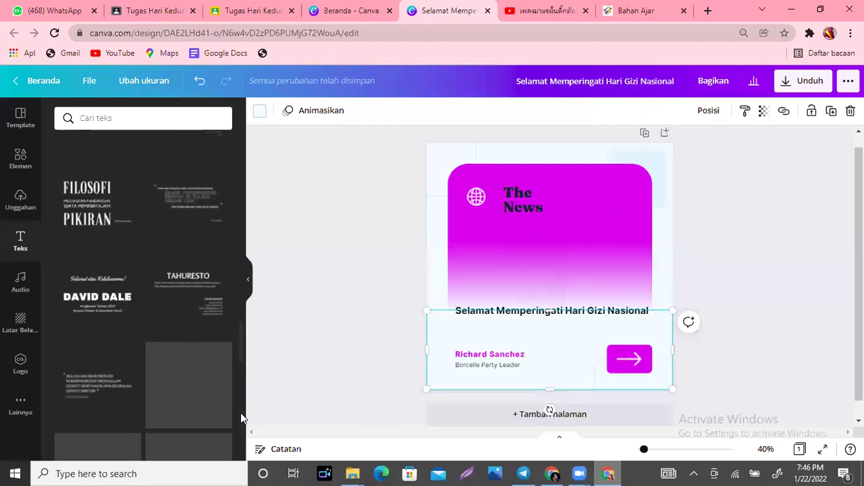
scroll(245, 199, "up", 10)
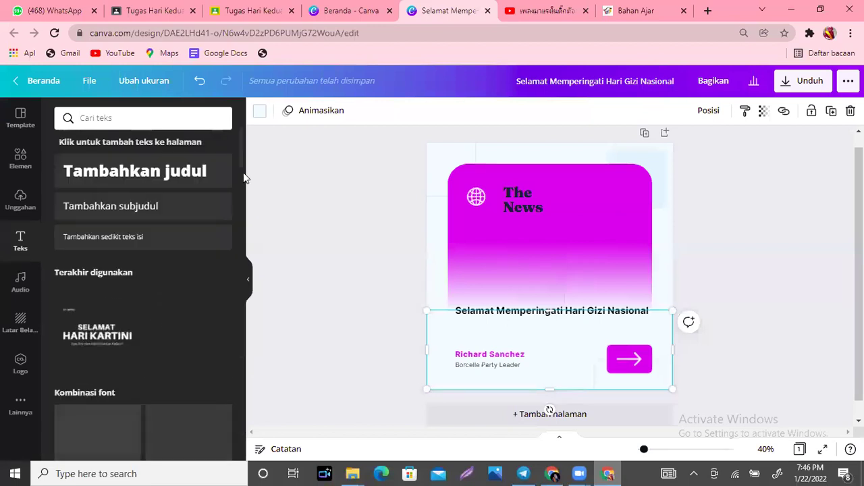
Add a body text line reading "25 Januari 2022" directly below the "Selamat Memperingati Hari Gizi Nasional" greeting
left_click(94, 243)
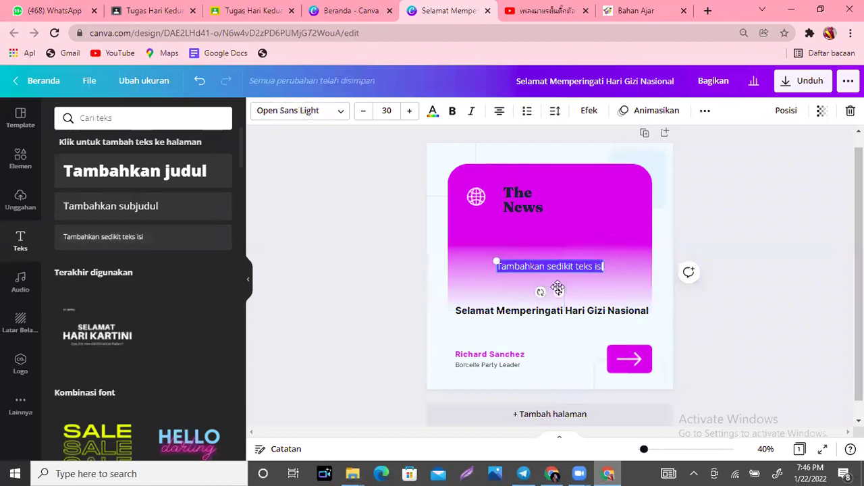
left_click_drag(561, 293, 561, 350)
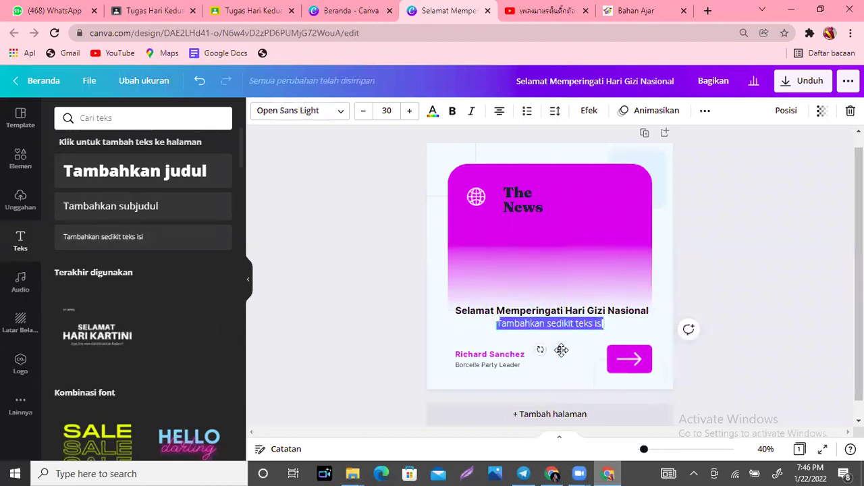
type("25 Jan")
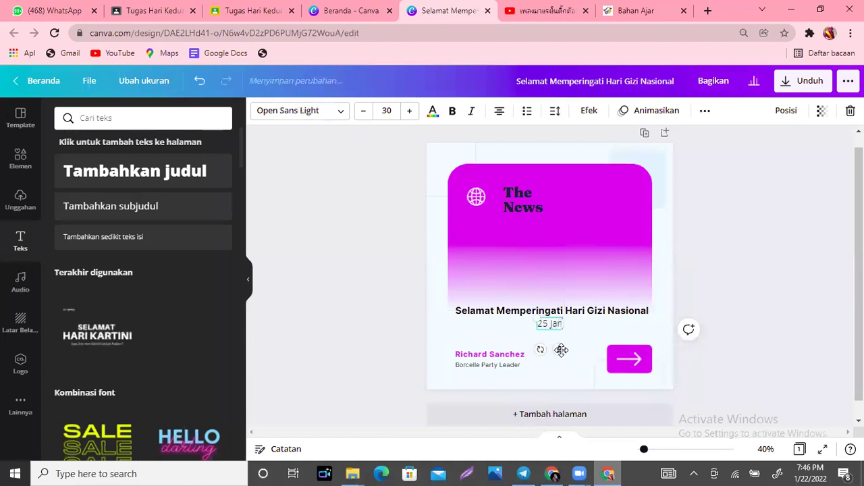
type("uai")
type("i 2")
type("022")
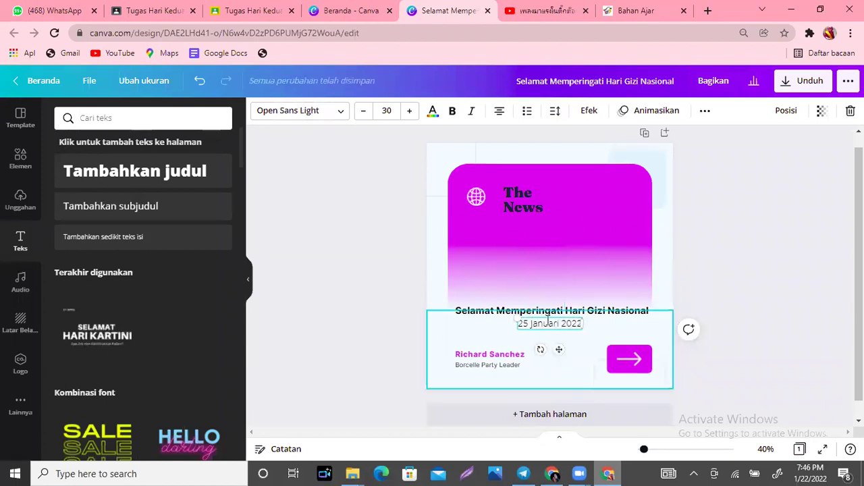
left_click(548, 382)
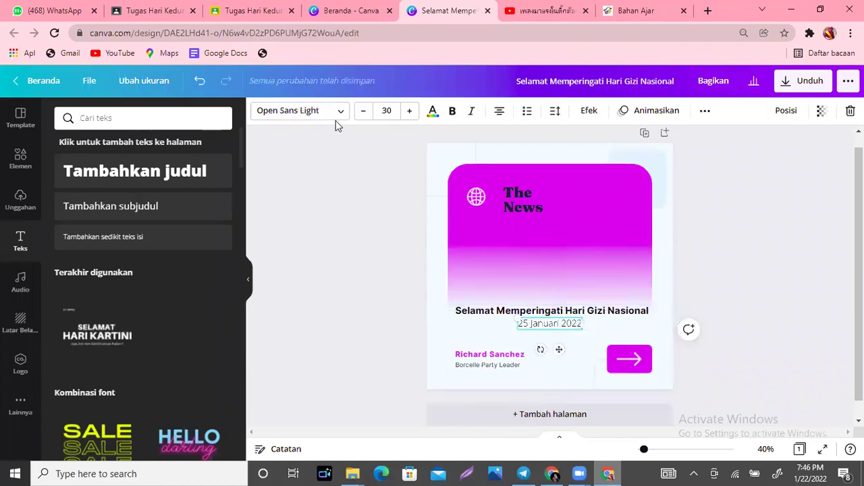
Try the Telegraf Bold, Intro Script and Madelyn fonts on the date text
left_click(342, 112)
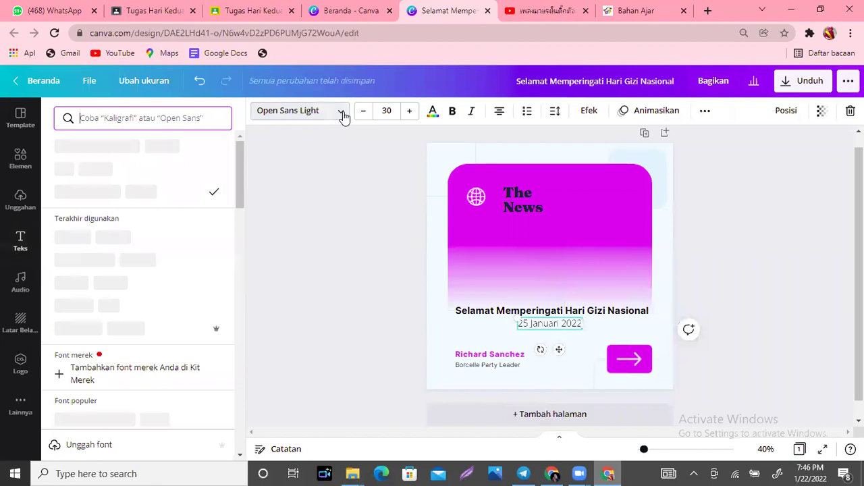
left_click(134, 266)
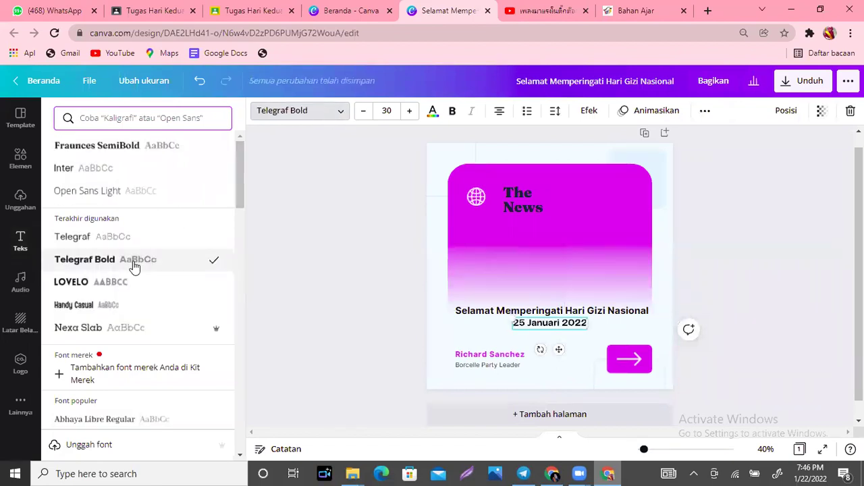
left_click_drag(242, 173, 237, 293)
scroll(241, 294, "down", 3)
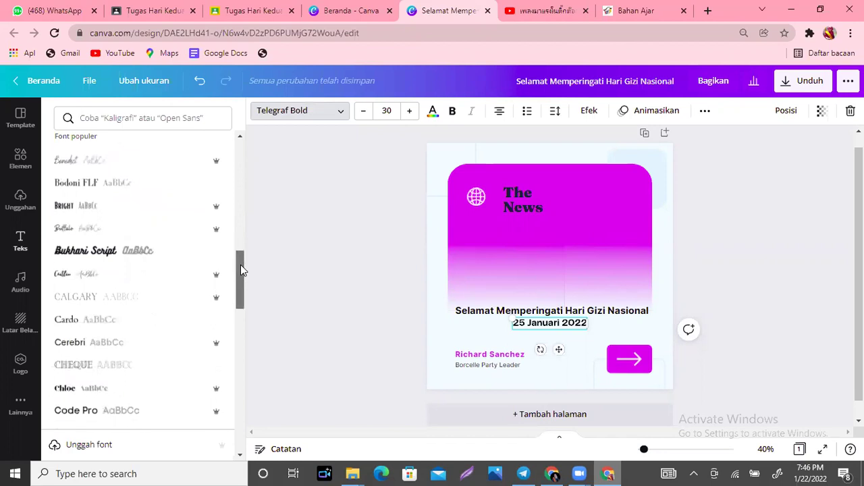
scroll(240, 290, "down", 2)
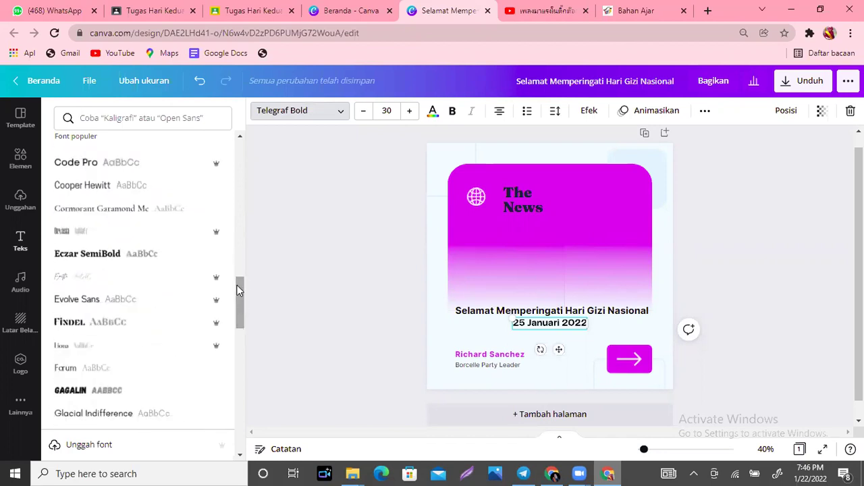
scroll(240, 301, "down", 1)
scroll(238, 312, "down", 3)
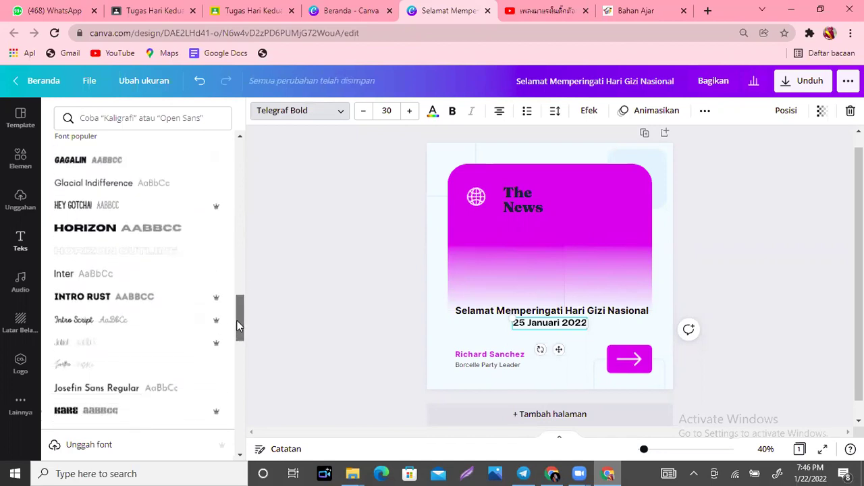
left_click(111, 315)
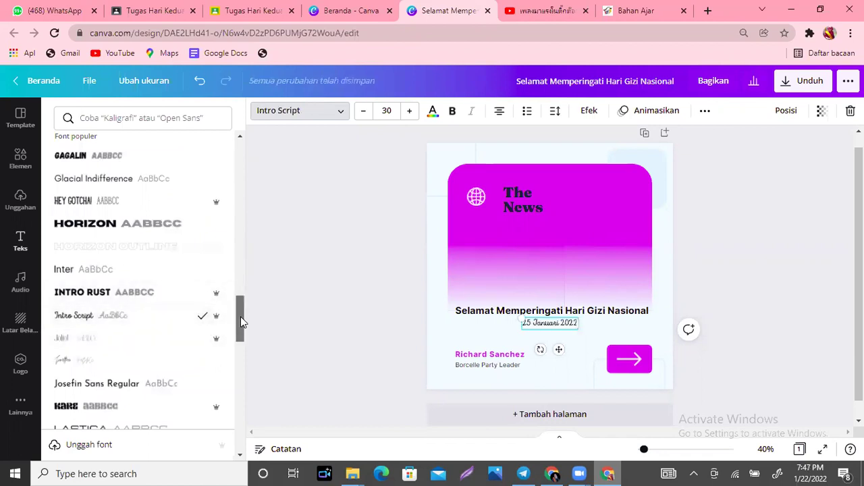
scroll(241, 317, "down", 5)
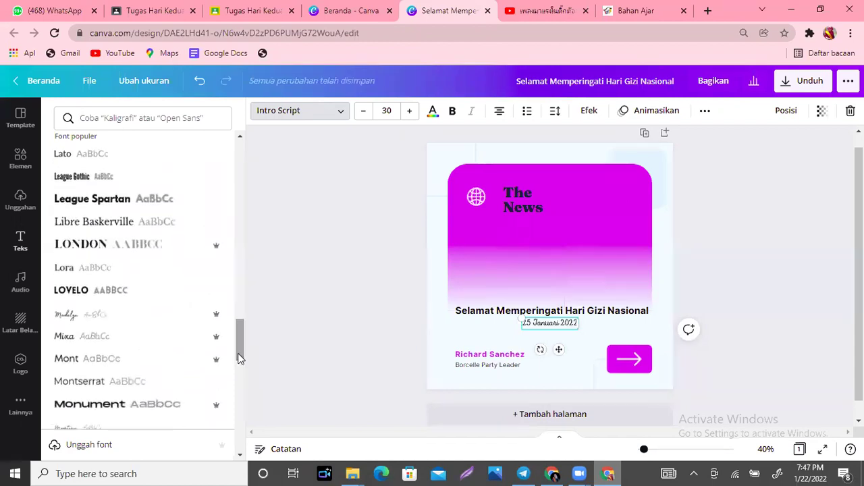
scroll(239, 328, "down", 1)
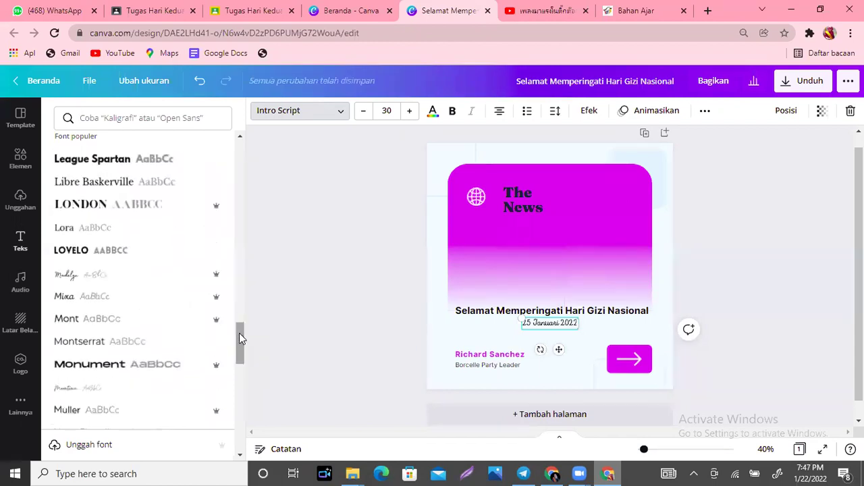
left_click(99, 281)
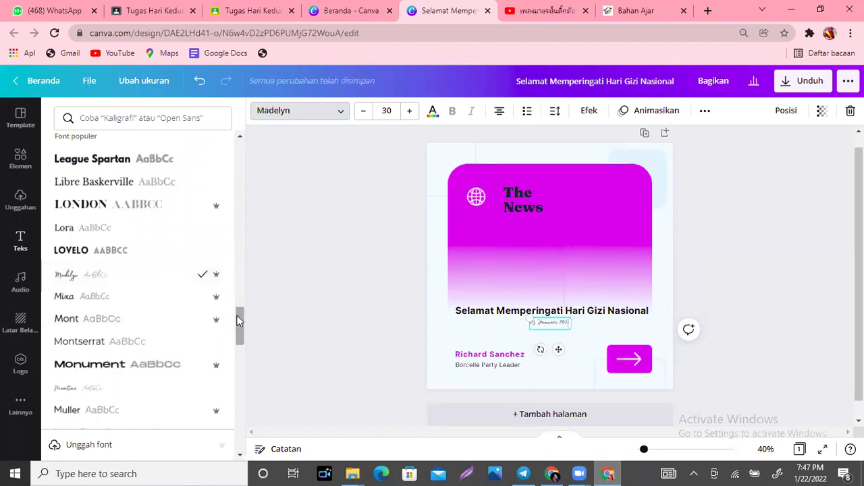
Set the date text's font to Sensa Brush
scroll(240, 317, "down", 5)
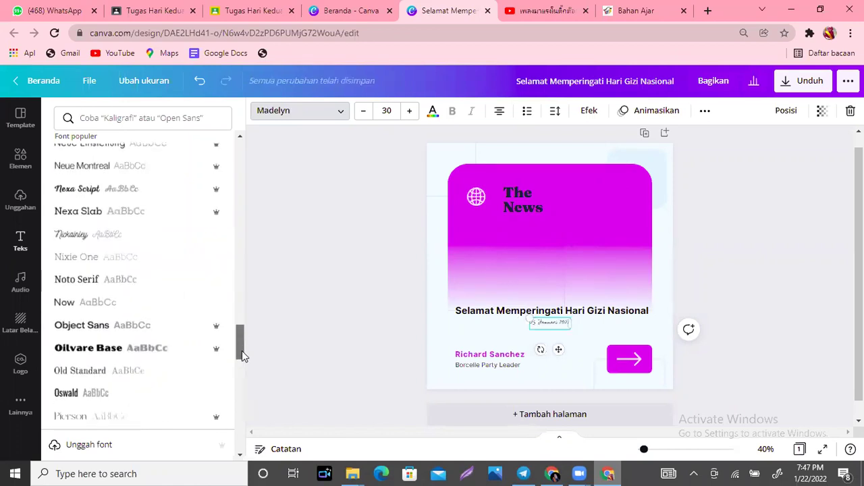
scroll(243, 375, "down", 4)
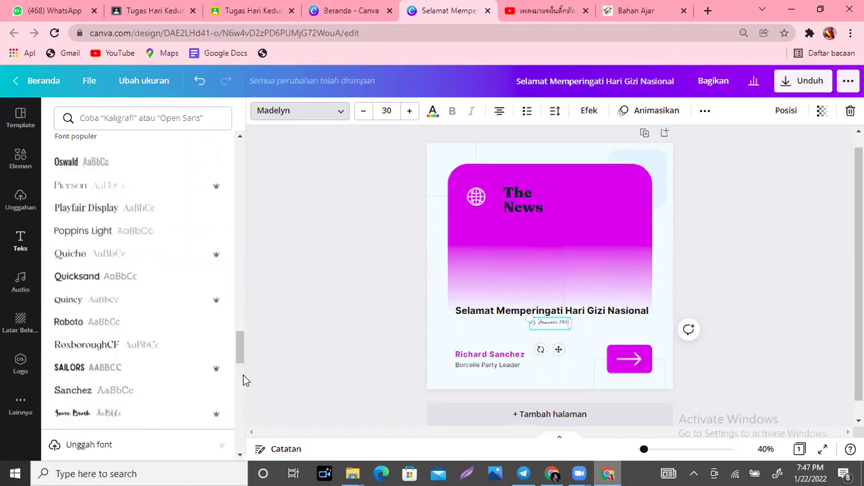
scroll(166, 344, "down", 2)
left_click(93, 305)
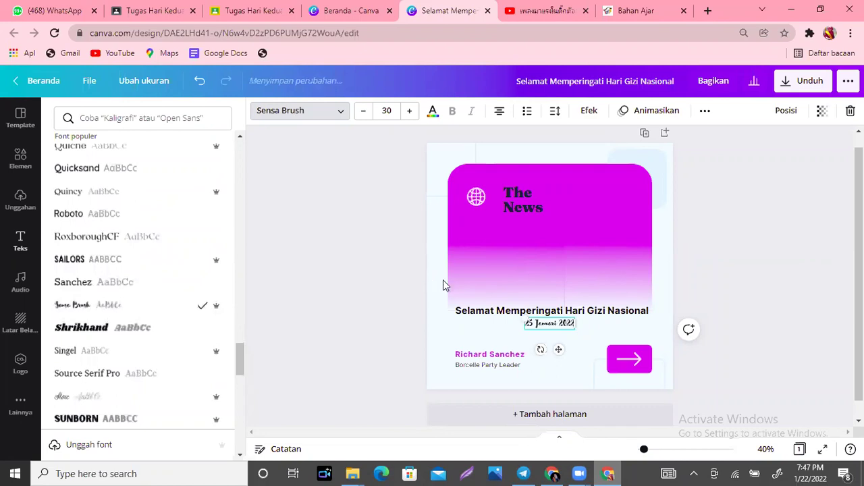
Enlarge the date text to size 44,9 and place it centred just beneath the greeting line
left_click_drag(527, 320, 499, 314)
left_click_drag(546, 347, 562, 349)
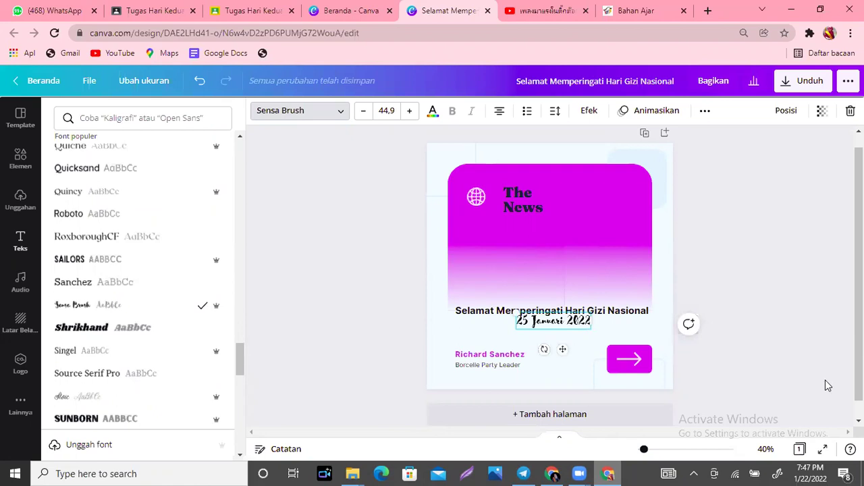
key("Escape")
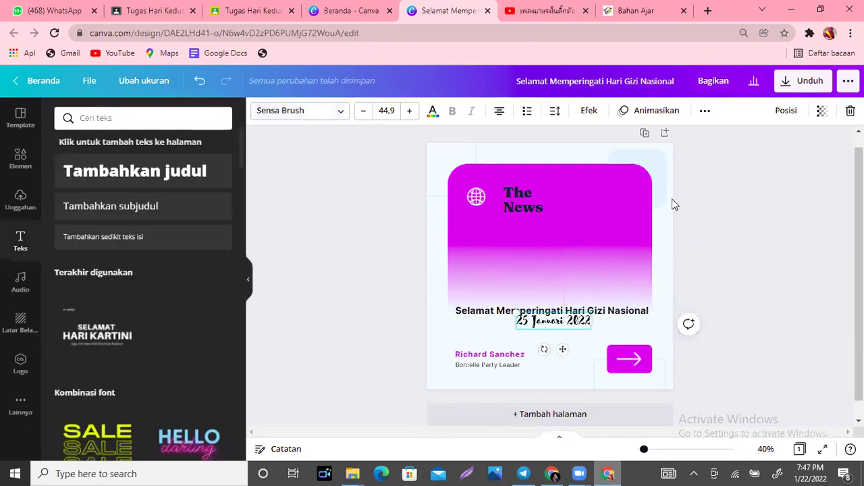
left_click(666, 234)
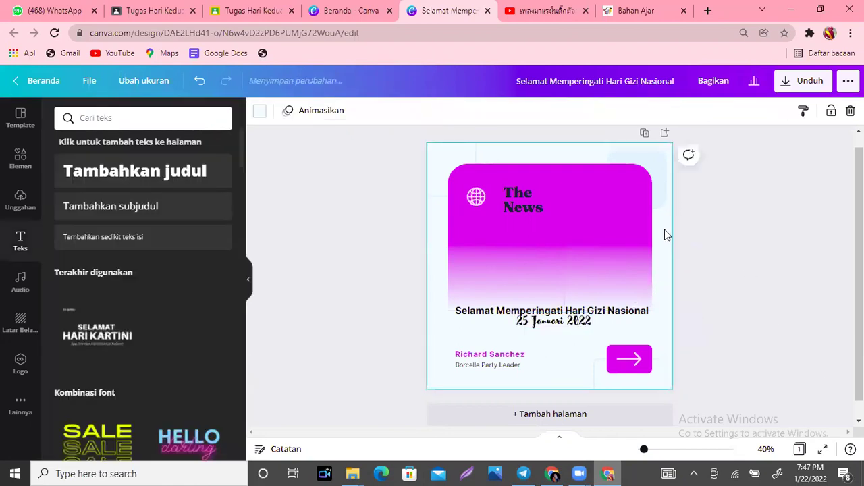
left_click(579, 324)
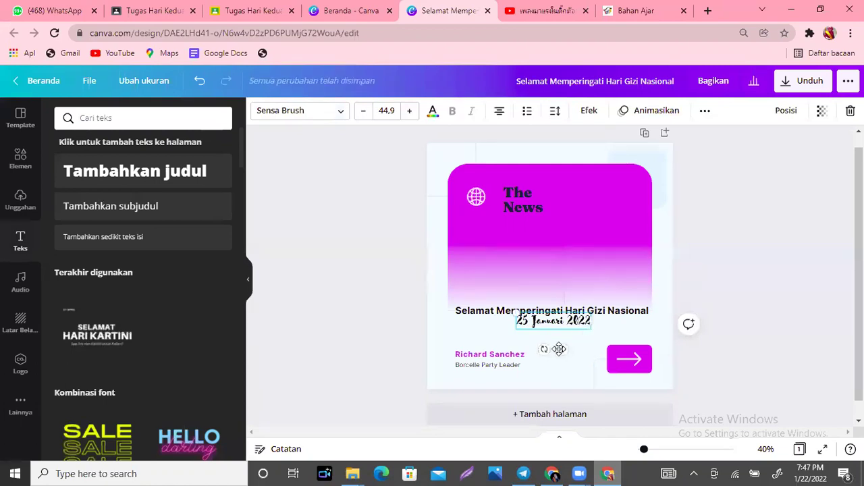
left_click_drag(563, 349, 560, 354)
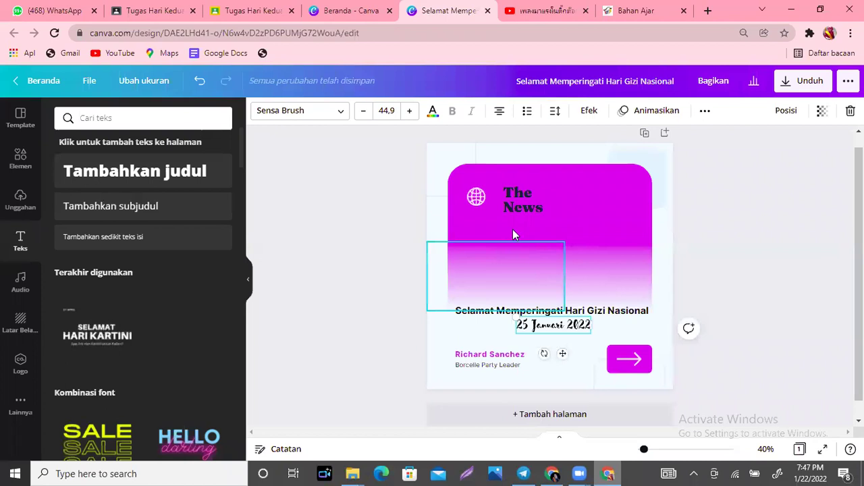
Delete the pale panel across the bottom of the design and the white gradient band above the greeting
left_click(547, 233)
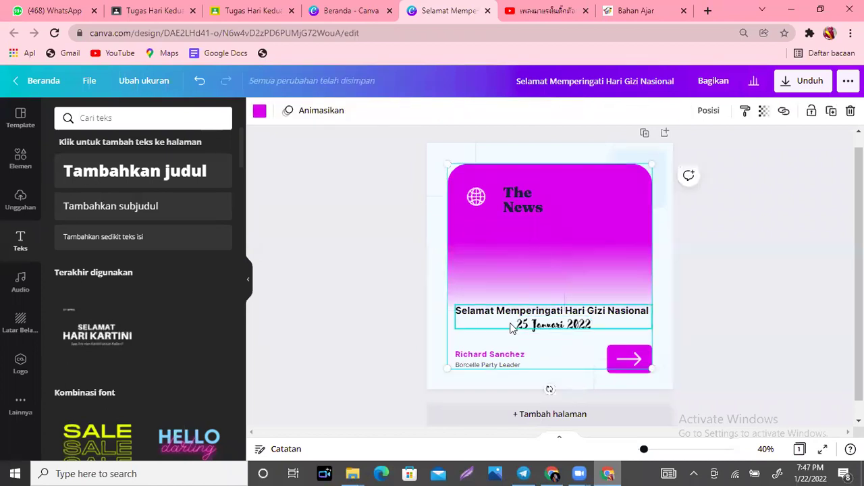
left_click(437, 326)
key("Delete")
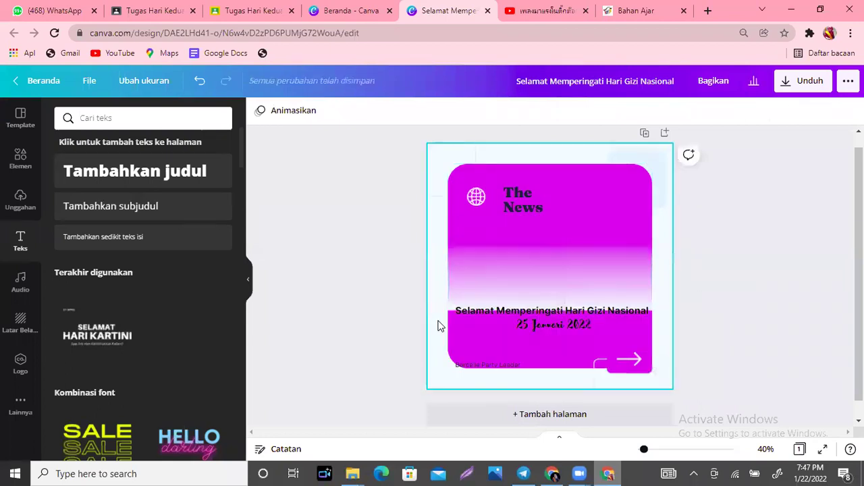
left_click(540, 281)
left_click_drag(540, 281, 635, 278)
key("Delete")
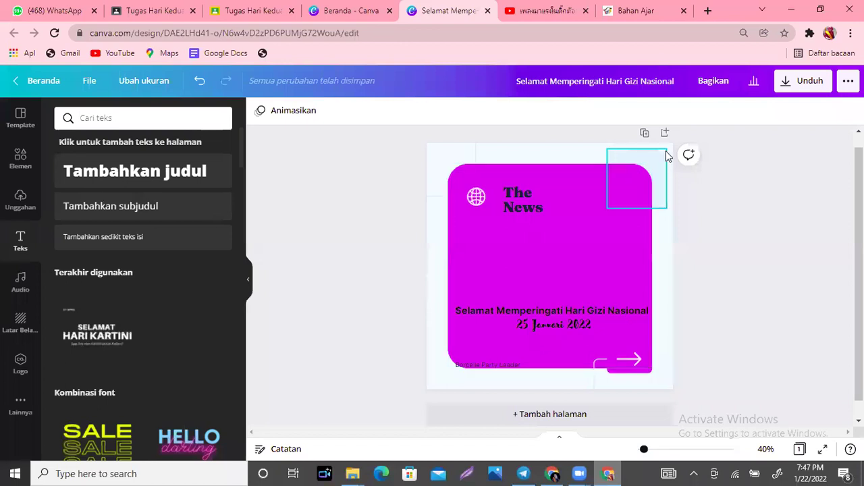
Fit the light-blue corner rectangle over the card's lower part, from side to side and down to its bottom edge, and bring it forward two levels
left_click_drag(659, 160, 651, 312)
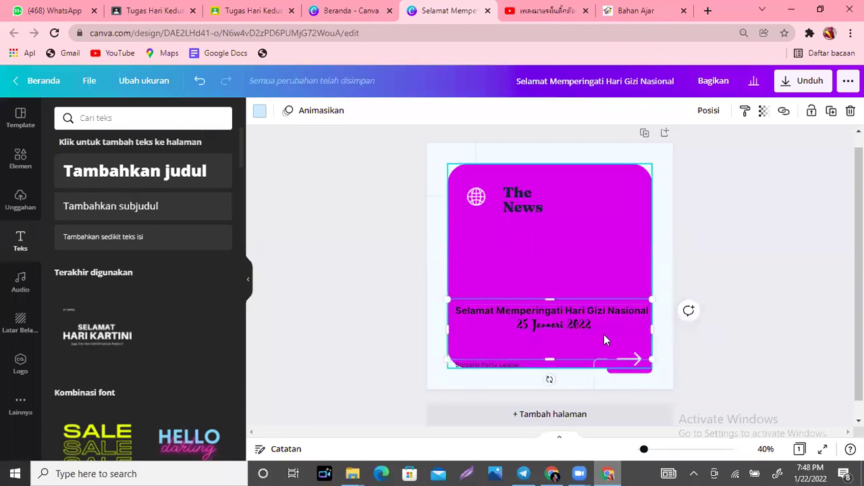
left_click_drag(549, 360, 549, 369)
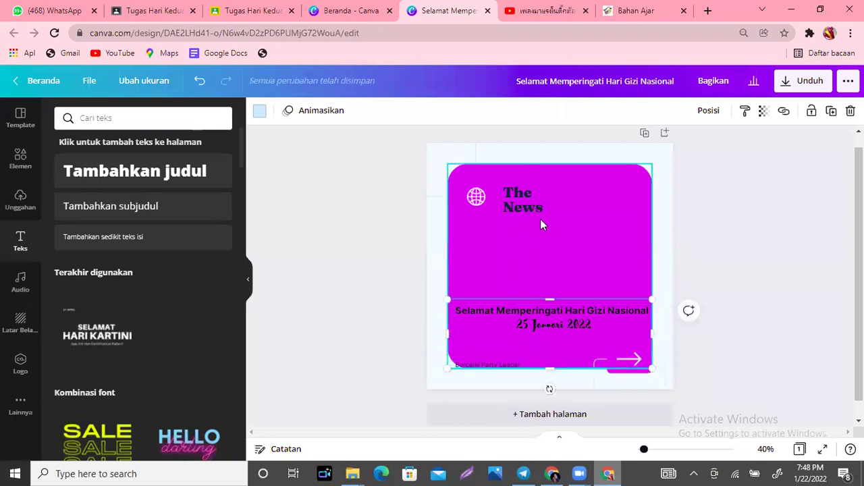
left_click(709, 111)
left_click(508, 150)
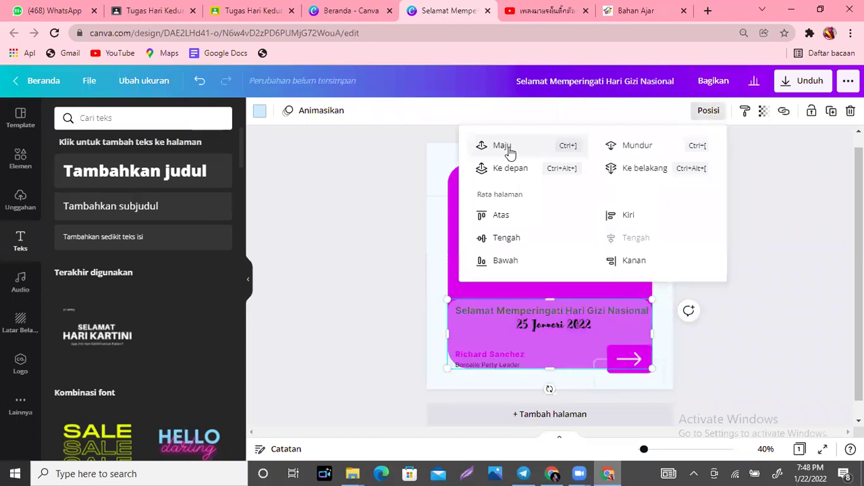
left_click(507, 150)
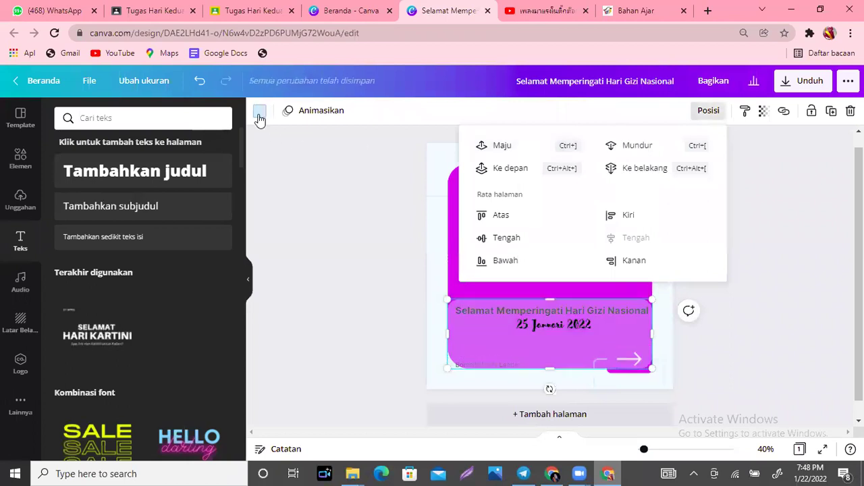
Recolour the rectangle over the card's lower part with the standard light turquoise
left_click(259, 111)
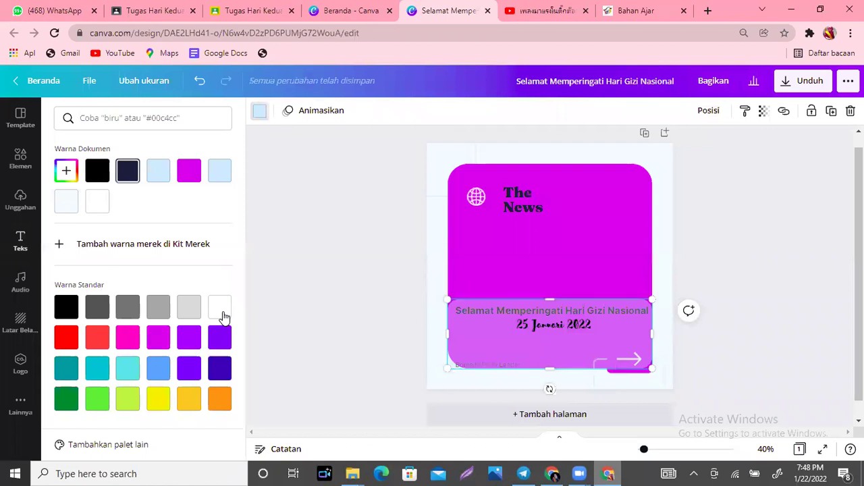
left_click(221, 314)
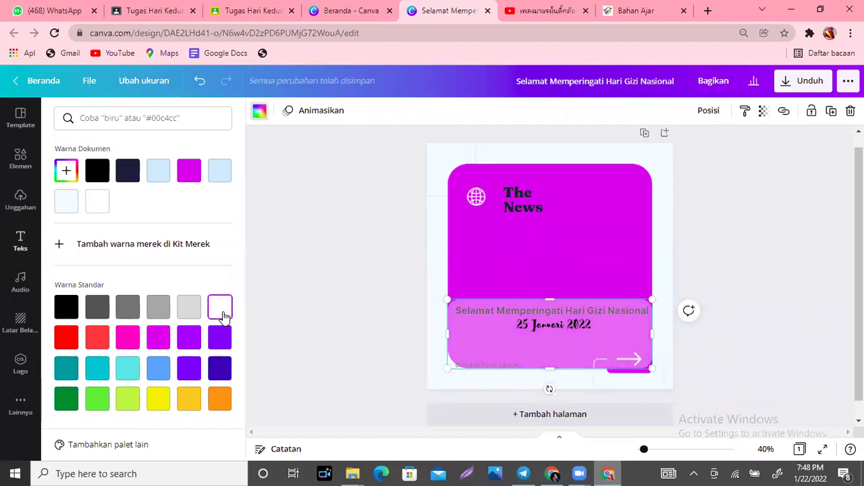
left_click(220, 339)
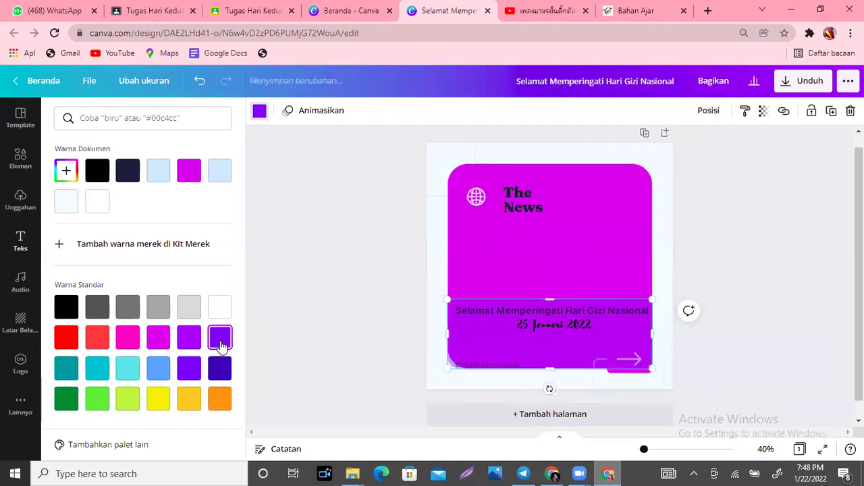
left_click(126, 370)
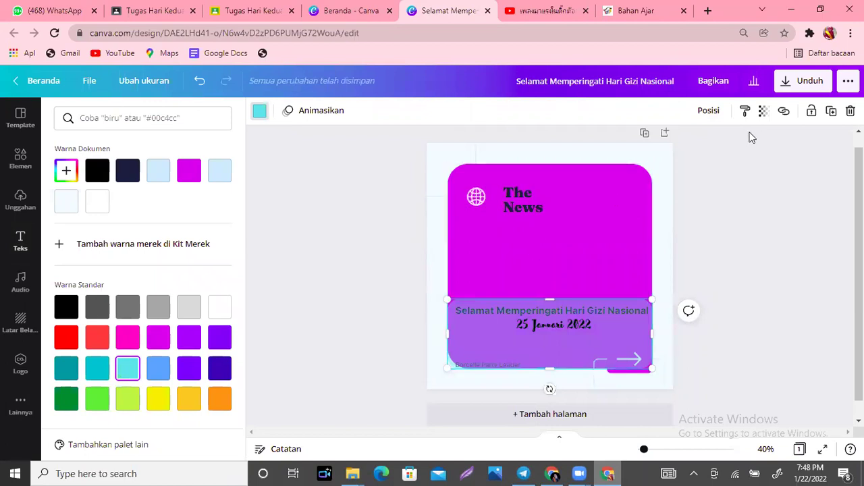
Make the turquoise rectangle fully opaque and extend its upper edge slightly upwards
left_click(766, 118)
left_click_drag(668, 147, 748, 145)
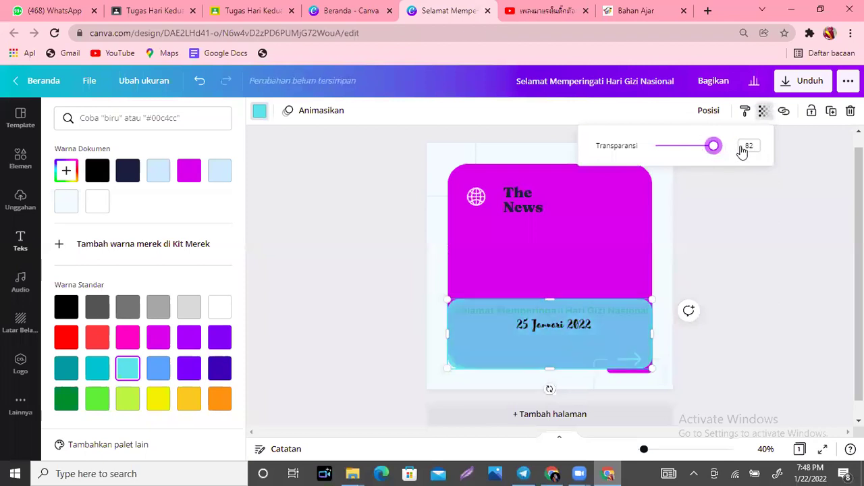
mouse_move(549, 300)
left_mouse_down()
mouse_move(547, 317)
mouse_move(549, 296)
left_mouse_up()
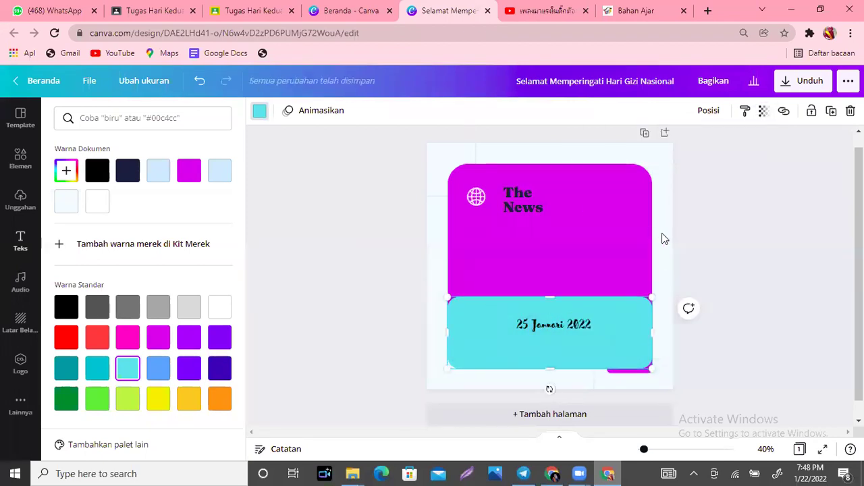
Lower the upper edge of the turquoise rectangle slightly so it covers less of the magenta card
key("Escape")
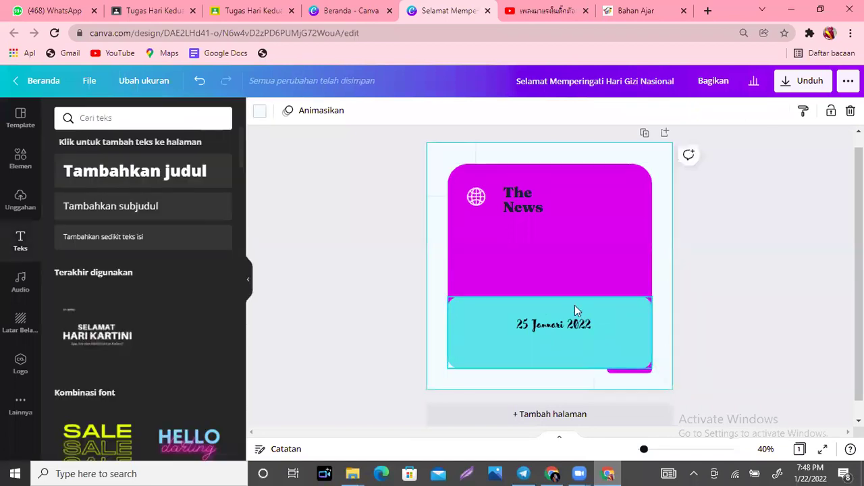
left_click_drag(548, 297, 548, 306)
left_click_drag(664, 383, 626, 372)
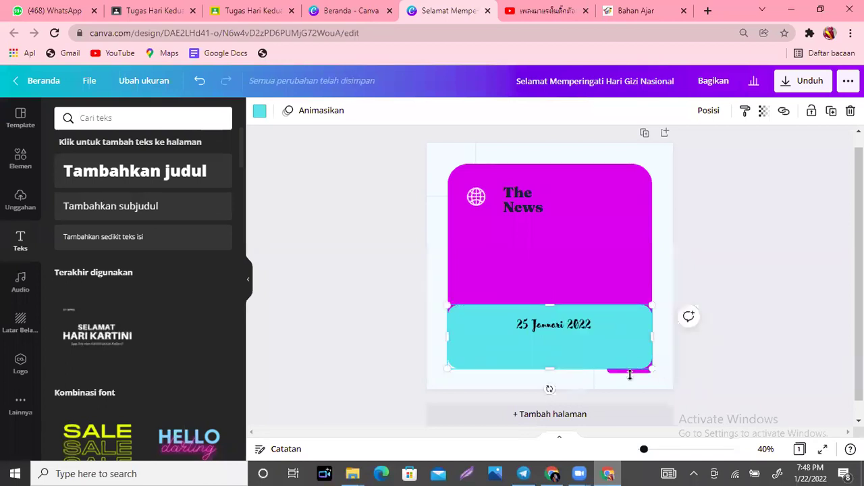
Delete the small magenta shape sticking out below the card's lower right corner
left_click(633, 256)
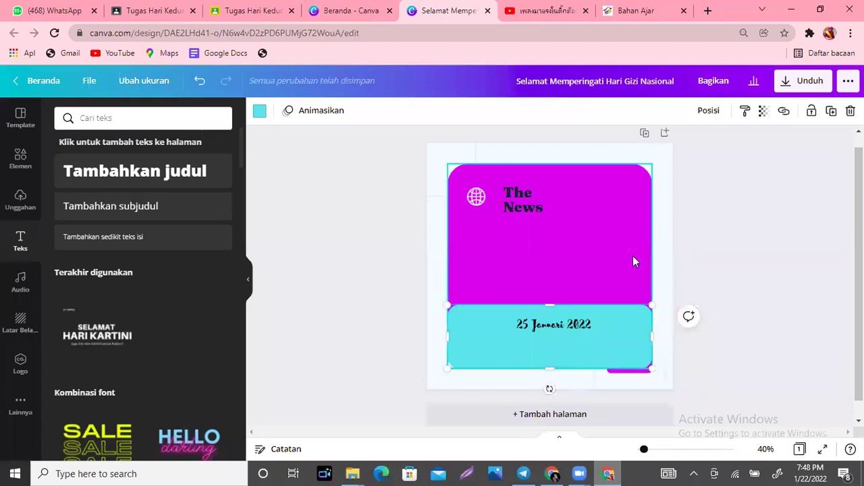
left_click(633, 372)
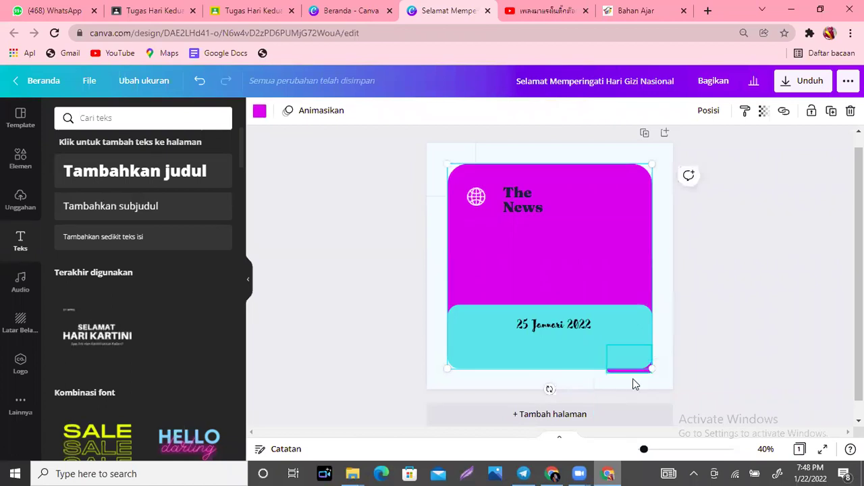
key("Escape")
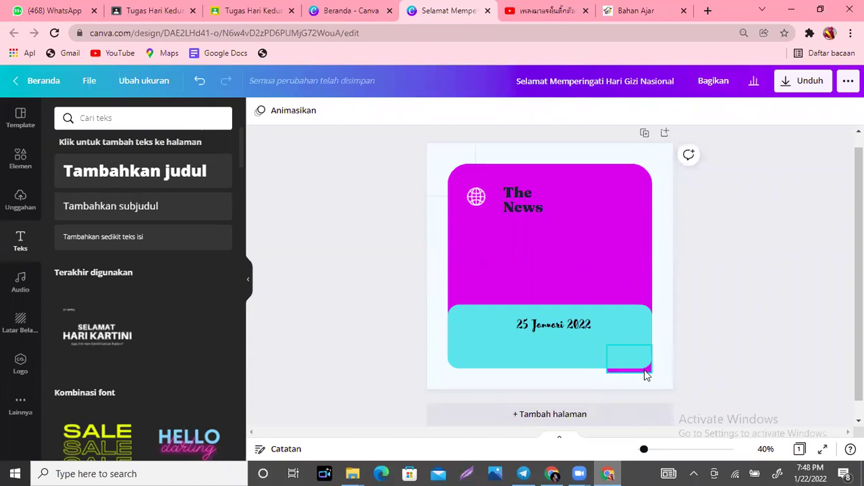
left_click(644, 373)
key("Delete")
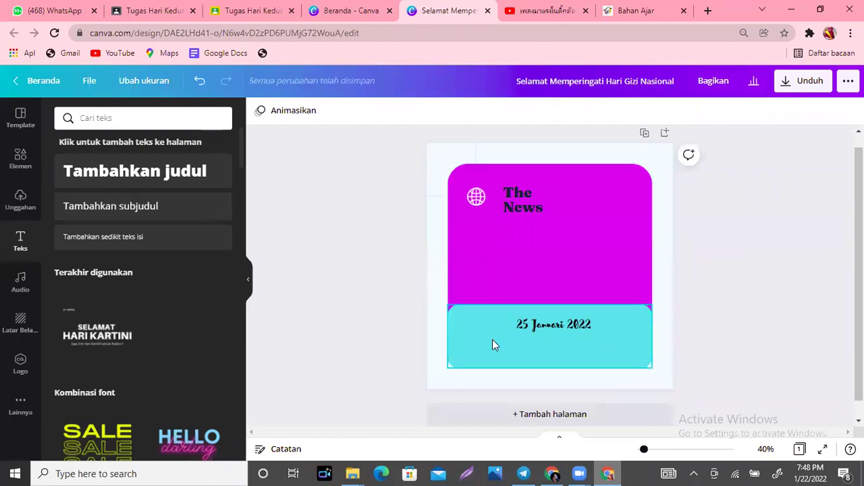
Shift the date text lower on the turquoise rectangle and send the rectangle backward two levels
left_click(543, 309)
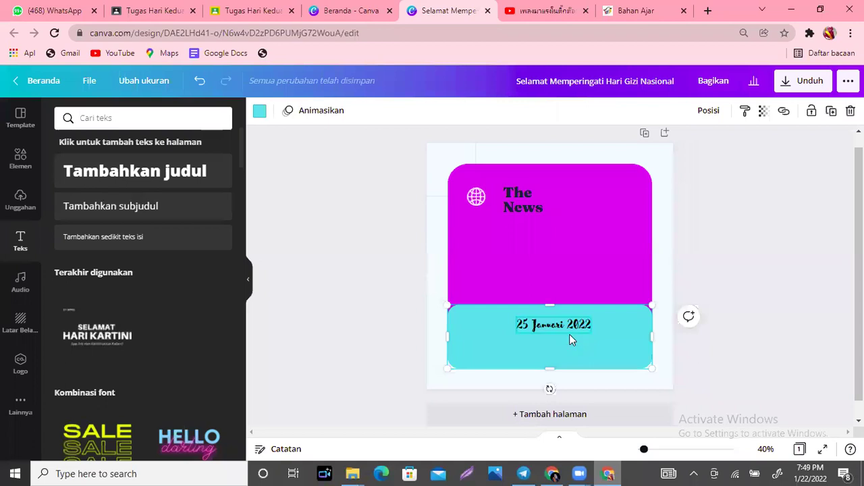
left_click(560, 322)
left_click(560, 320)
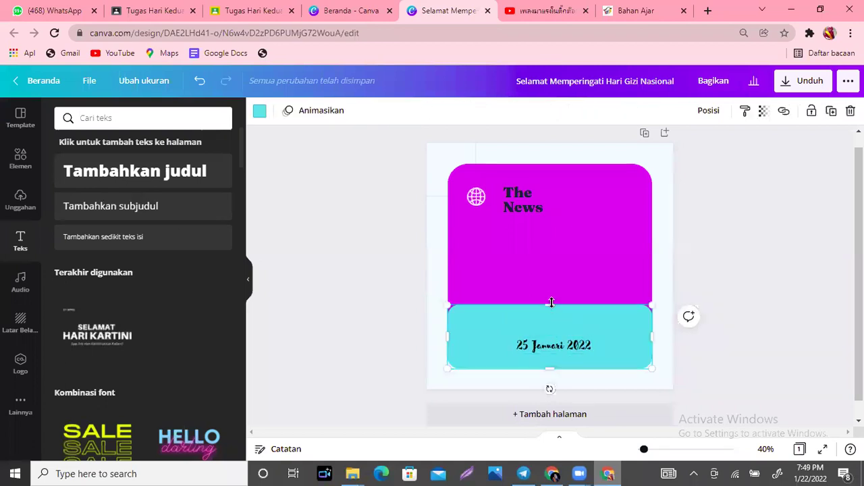
key("ctrl+bracketleft")
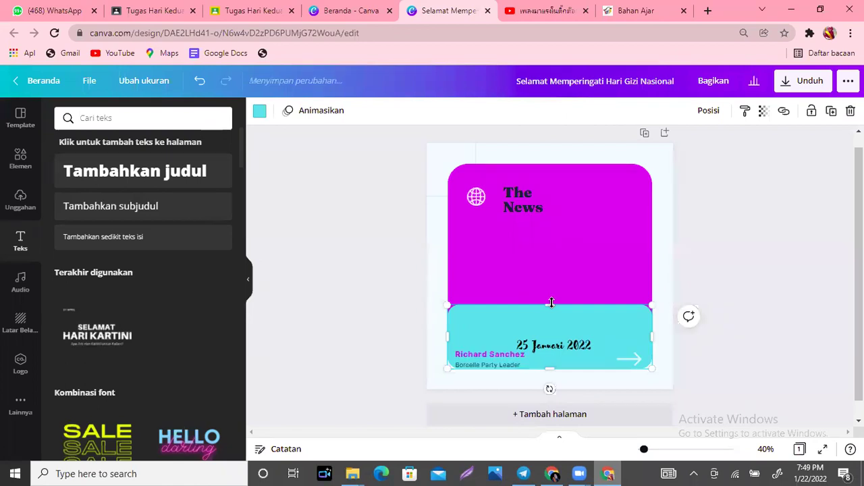
key("ctrl+bracketleft")
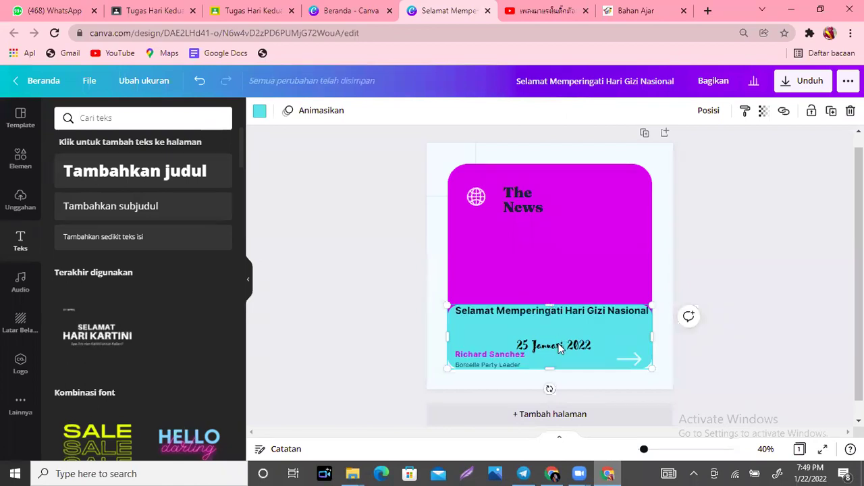
Centre the date "25 Januari 2022" directly beneath the greeting and shift the greeting slightly down inside the turquoise rectangle
left_click_drag(554, 345, 558, 326)
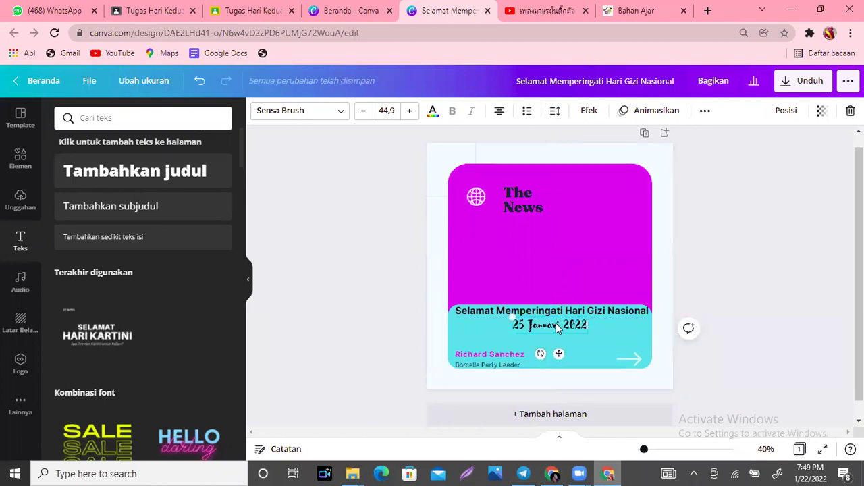
key("shift+Down")
left_click(550, 315)
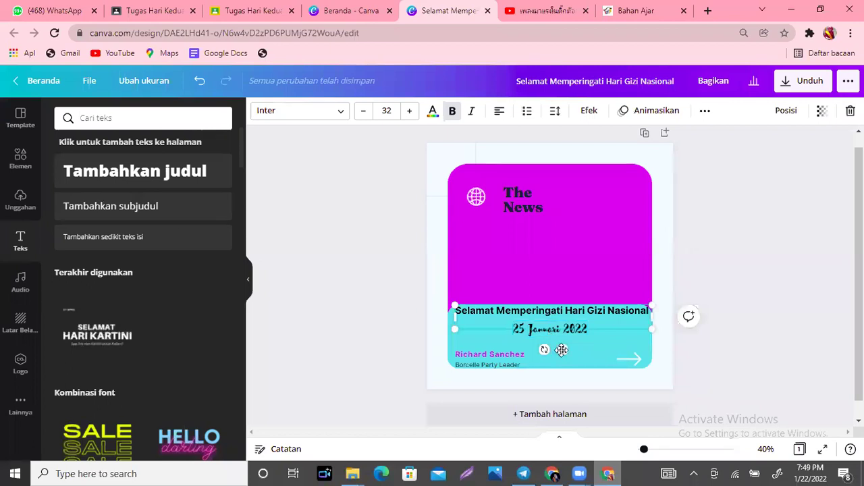
left_click_drag(561, 348, 561, 352)
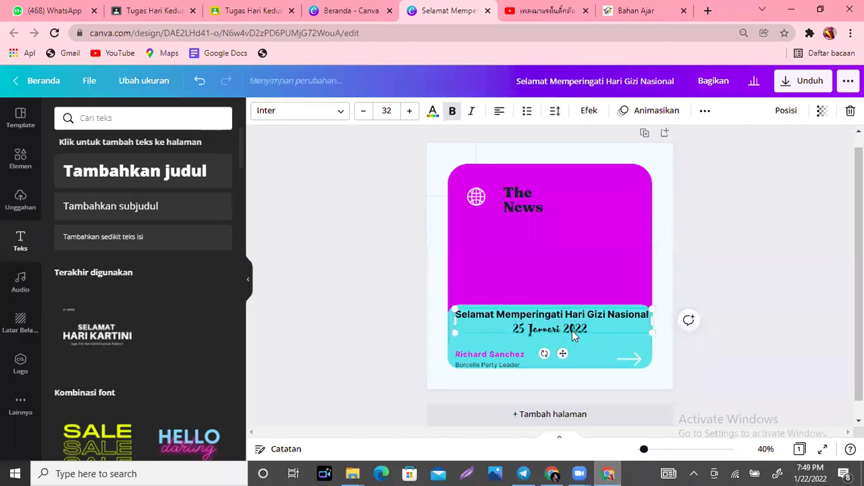
left_click(569, 330)
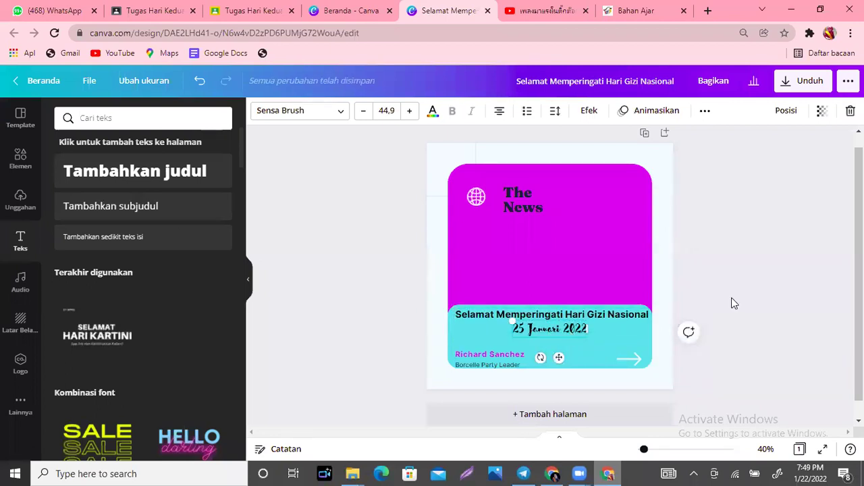
key("Escape")
Delete the "Borcelle Party Leader" caption and the person's name above it from the turquoise rectangle
left_click(489, 366)
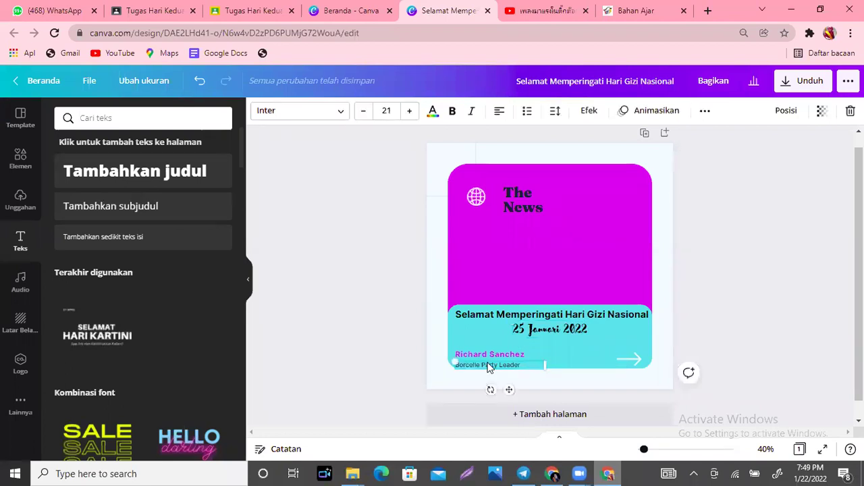
key("Delete")
left_click(510, 355)
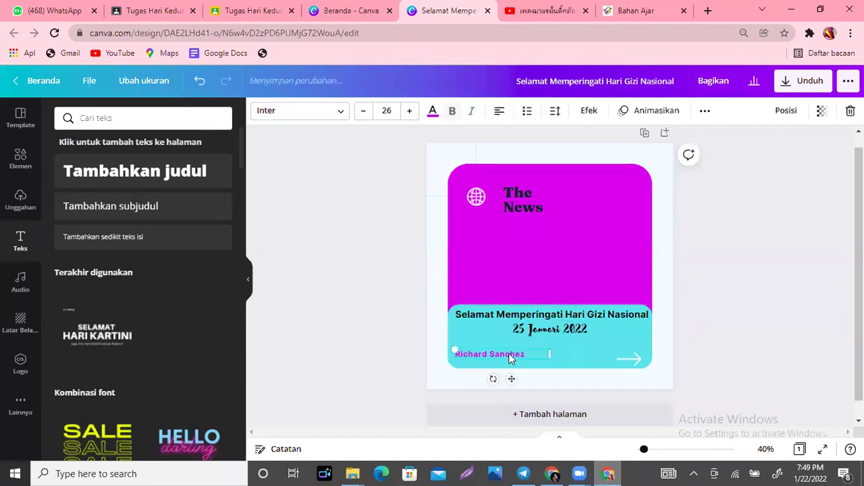
key("Delete")
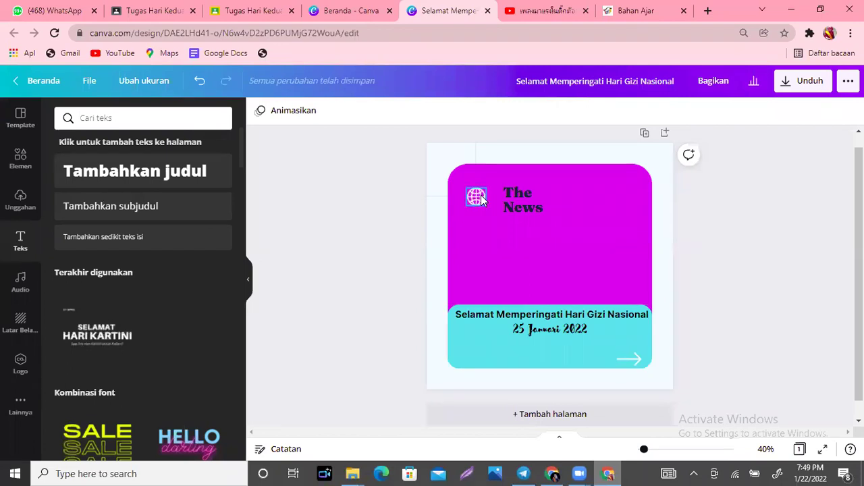
Delete the globe icon, the "The News" title and the white arrow from the card
left_click(481, 195)
key("Delete")
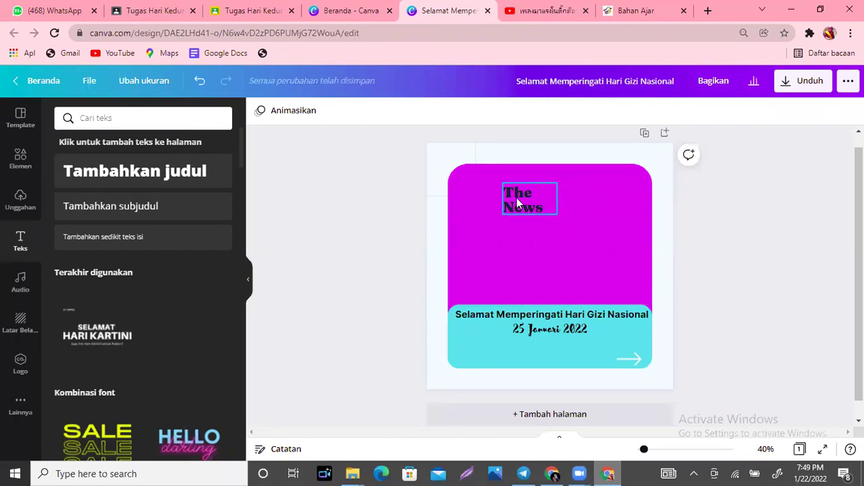
left_click(516, 198)
key("Delete")
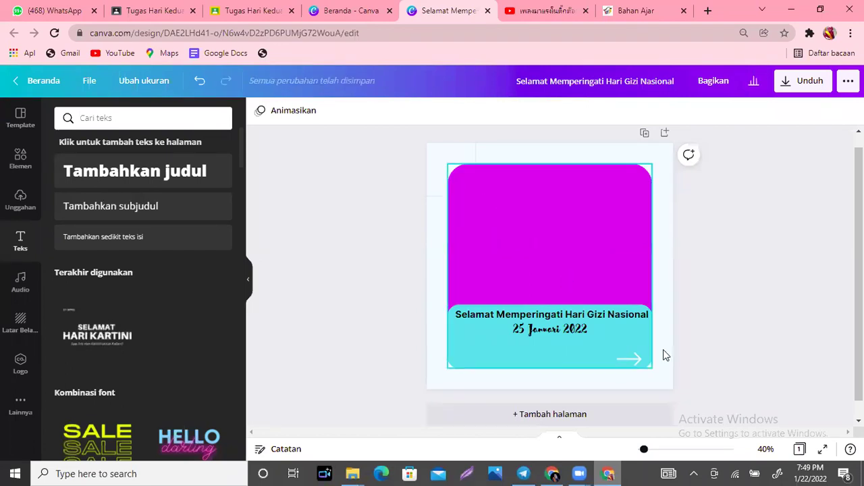
left_click(629, 365)
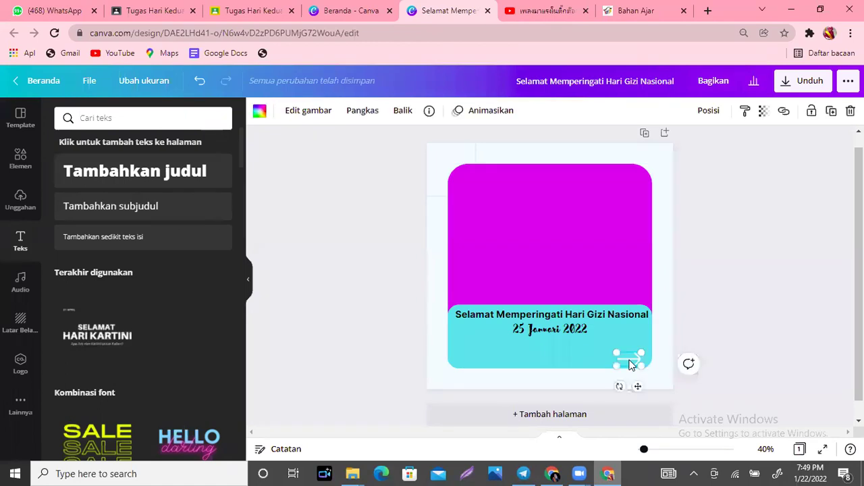
key("Delete")
Recolour the large magenta card with the black document colour
left_click(569, 218)
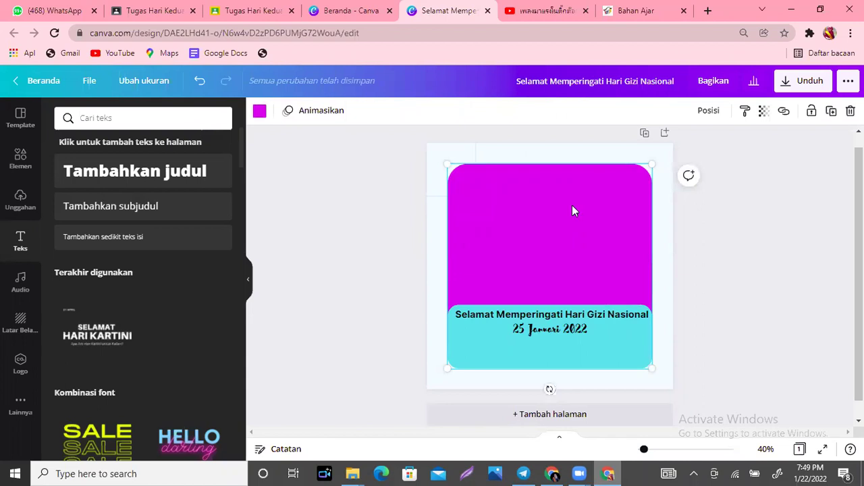
left_click(611, 155)
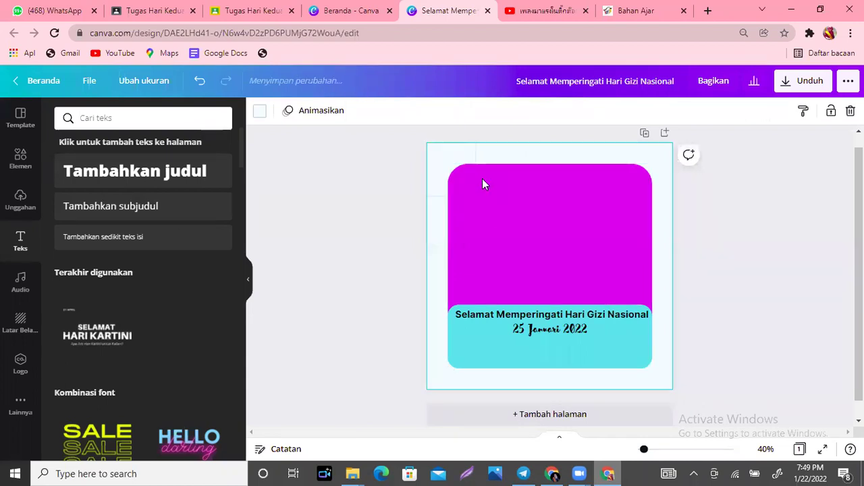
left_click(612, 236)
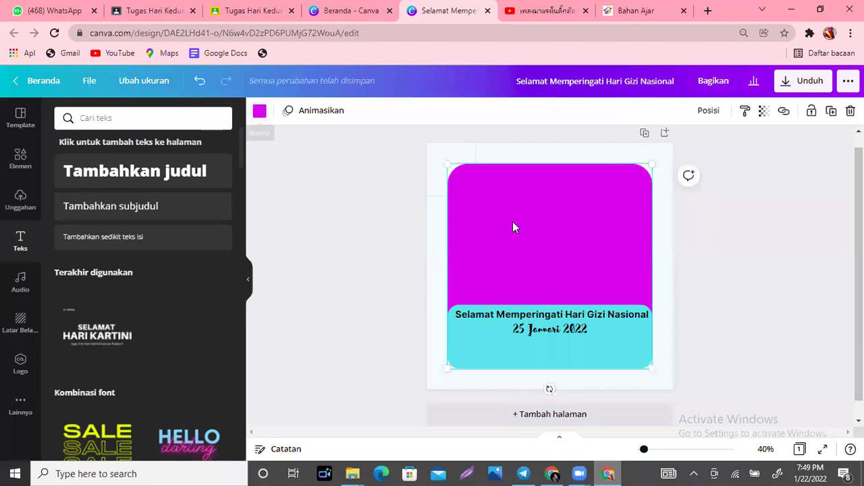
left_click(259, 111)
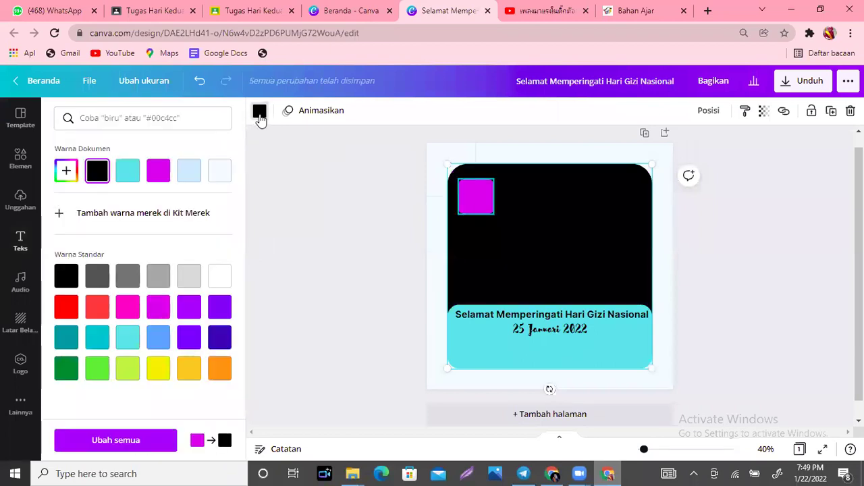
Duplicate the black card and recolour the copy with the standard orange
left_click(259, 112)
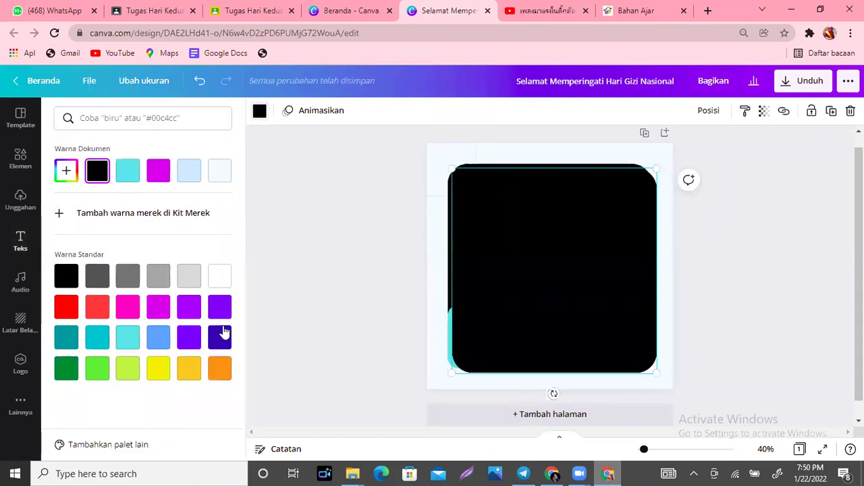
left_click(220, 370)
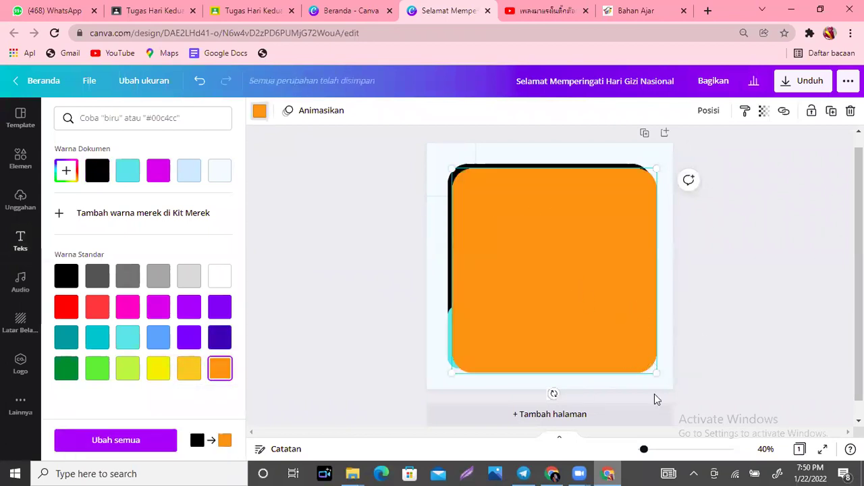
Shrink the orange square and place it on the black card, right of the small magenta square and above the turquoise rectangle
left_click_drag(656, 372, 581, 300)
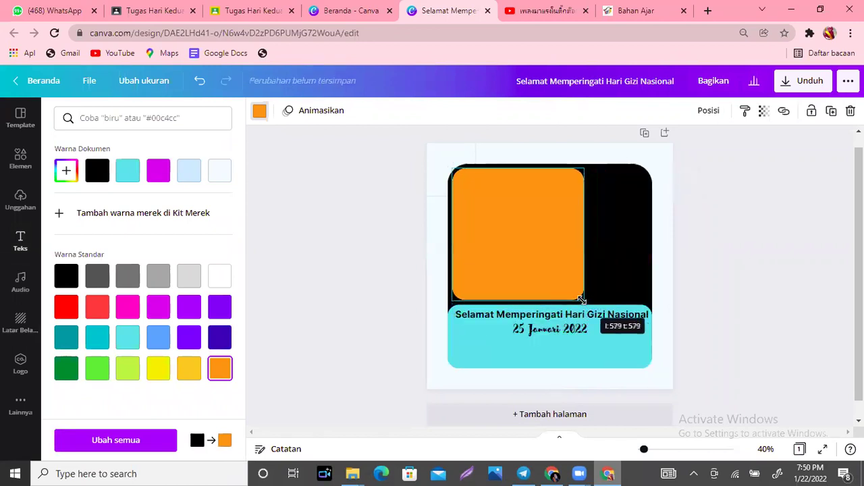
left_click_drag(529, 252, 580, 255)
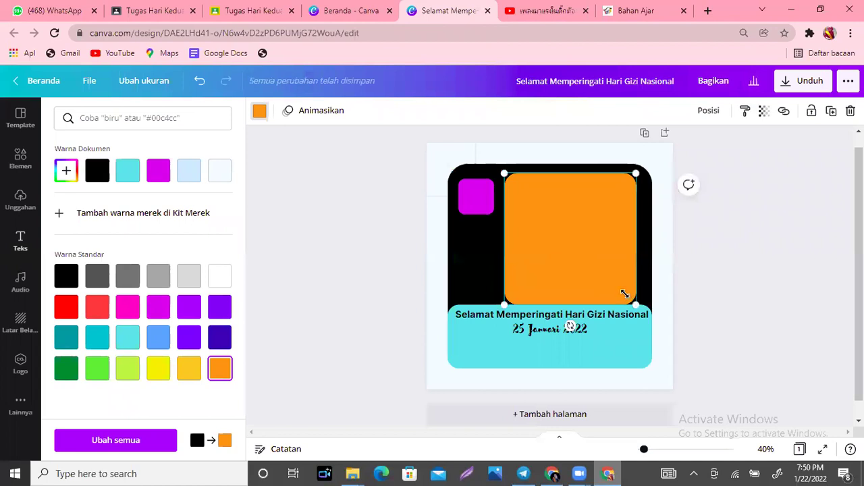
left_click_drag(625, 293, 622, 286)
left_click_drag(580, 258, 589, 259)
left_click(672, 275)
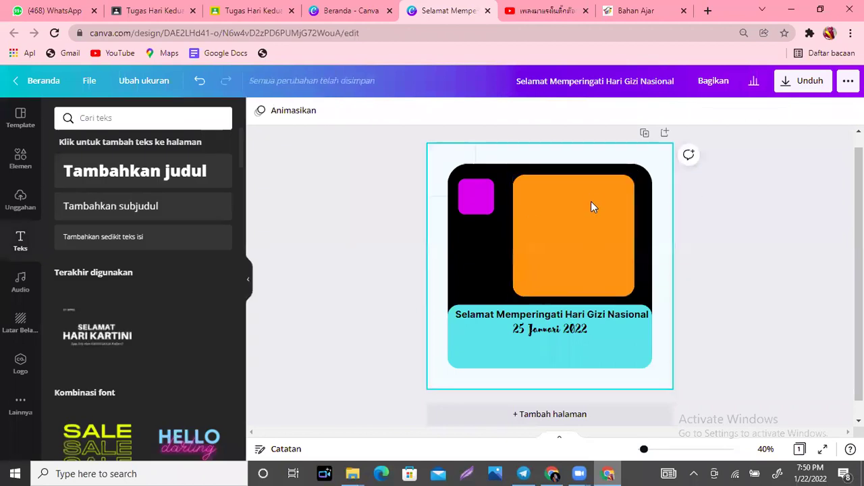
Shift the greeting "Selamat Memperingati Hari Gizi Nasional" slightly left and place the date a little lower beneath it
left_click(595, 227)
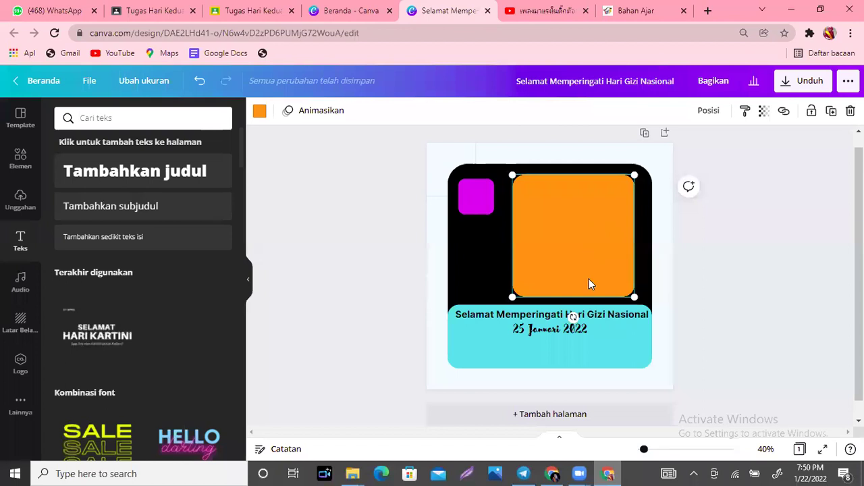
left_click_drag(582, 330, 582, 339)
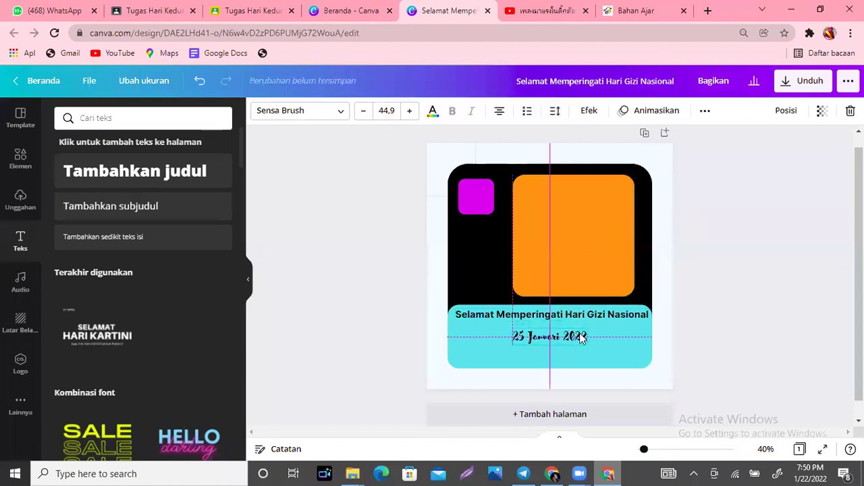
left_click(577, 314)
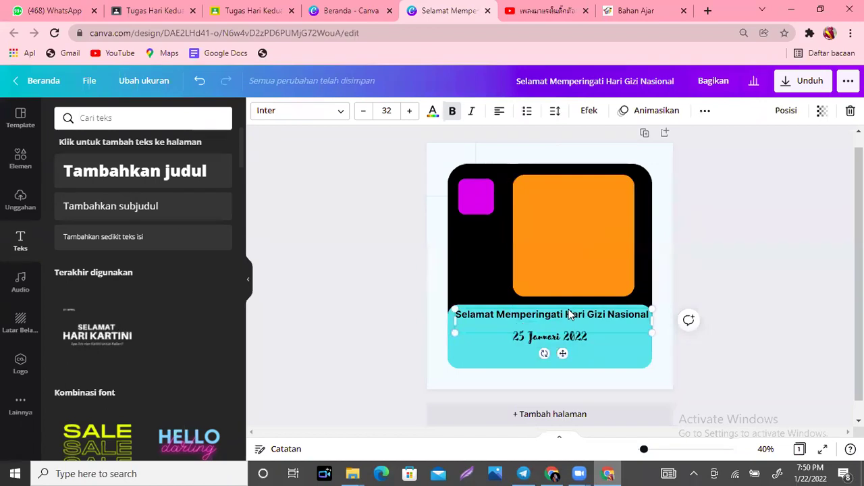
mouse_move(562, 353)
left_mouse_down()
mouse_move(555, 354)
mouse_move(582, 339)
left_mouse_up()
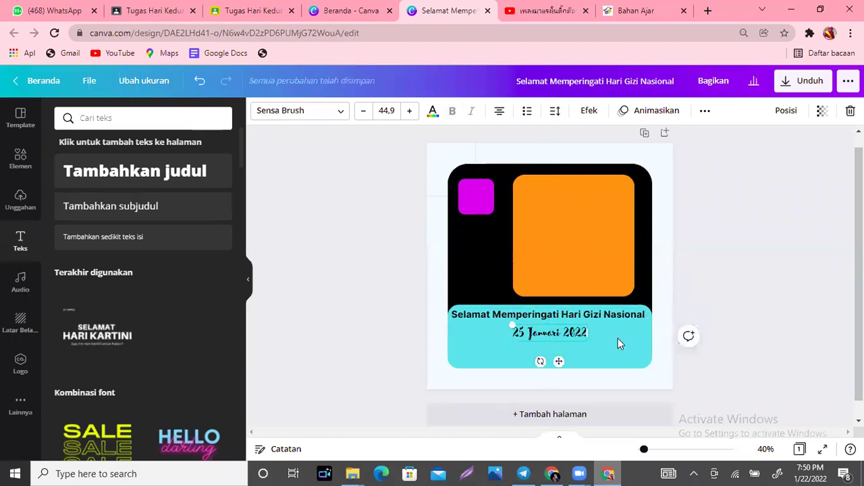
left_click(618, 339)
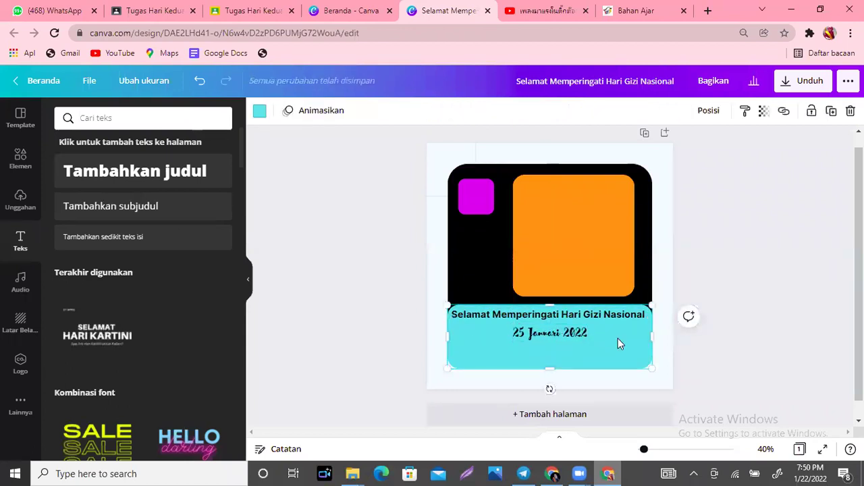
left_click(589, 235)
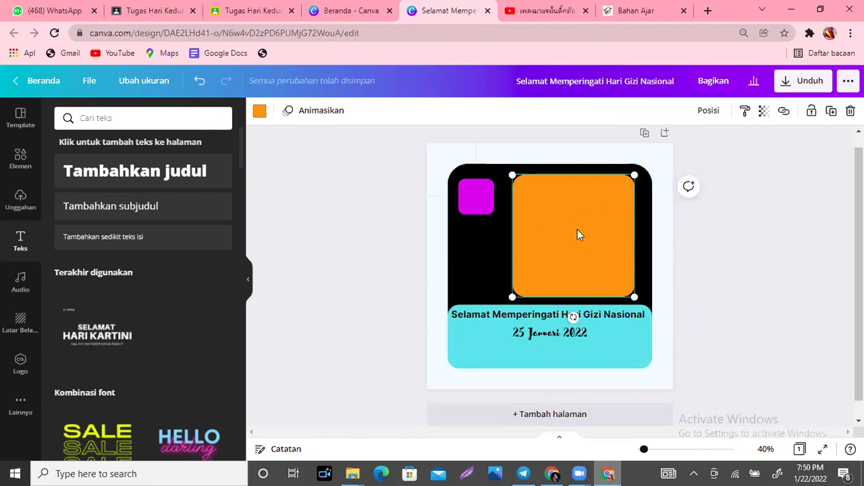
Move the date "25 Januari 2022" slightly up, closer beneath the greeting text
left_click(579, 160)
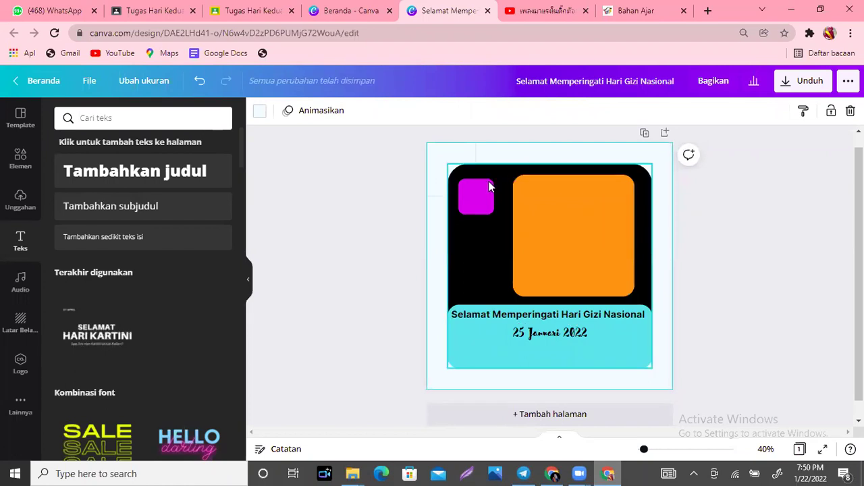
left_click(602, 219)
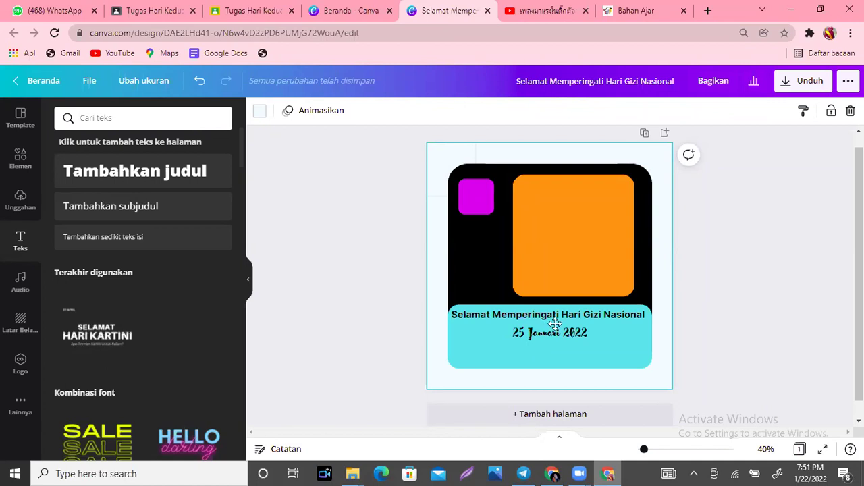
left_click_drag(553, 325, 553, 324)
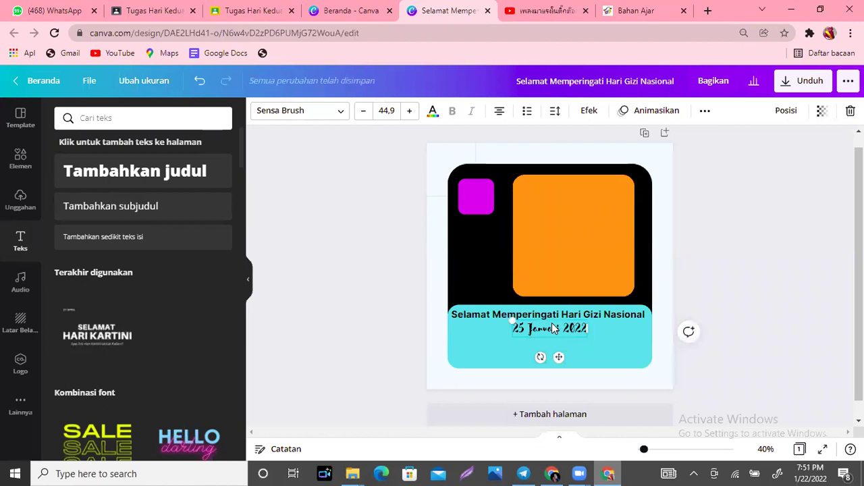
left_click(504, 151)
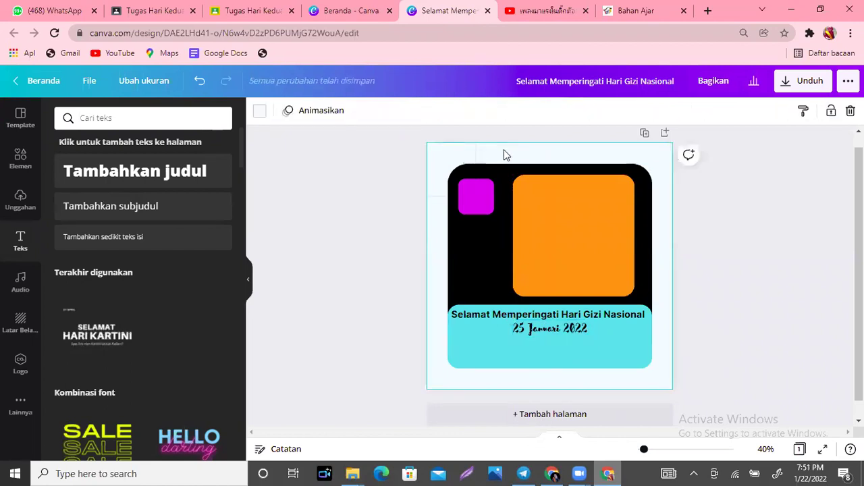
Insert the uploaded Tut Wuri Handayani logo, shrink it and centre it on the small magenta square
left_click(17, 209)
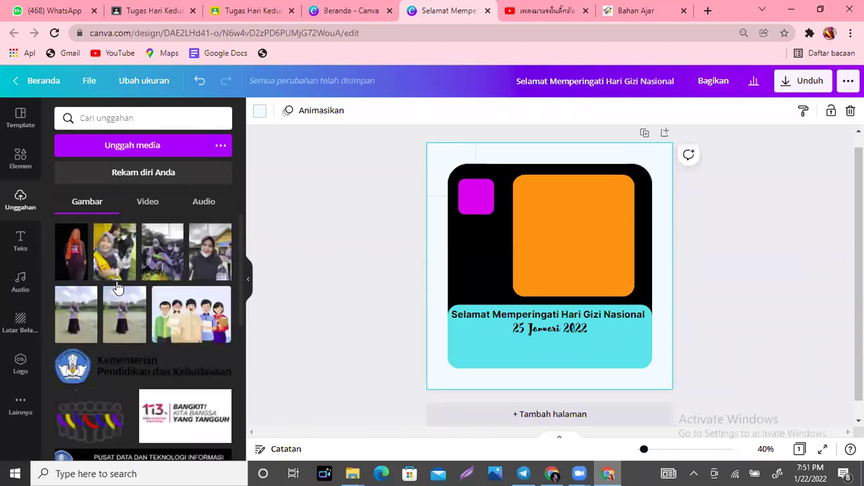
scroll(117, 287, "down", 6)
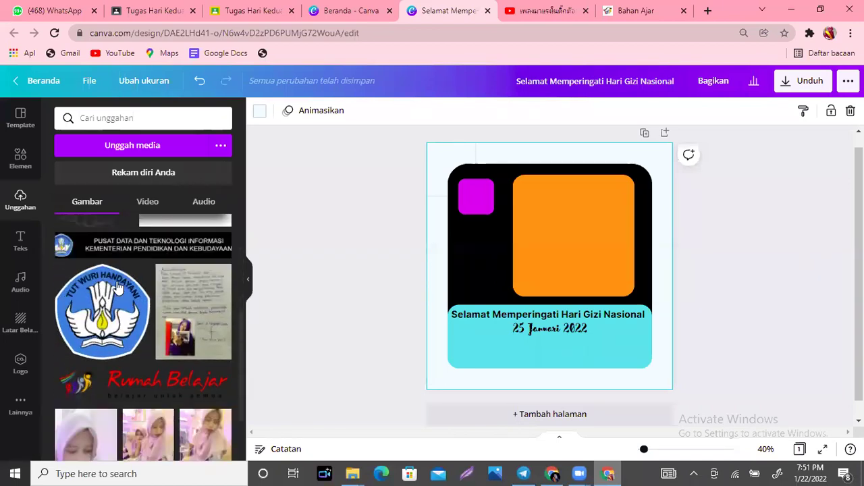
left_click(102, 279)
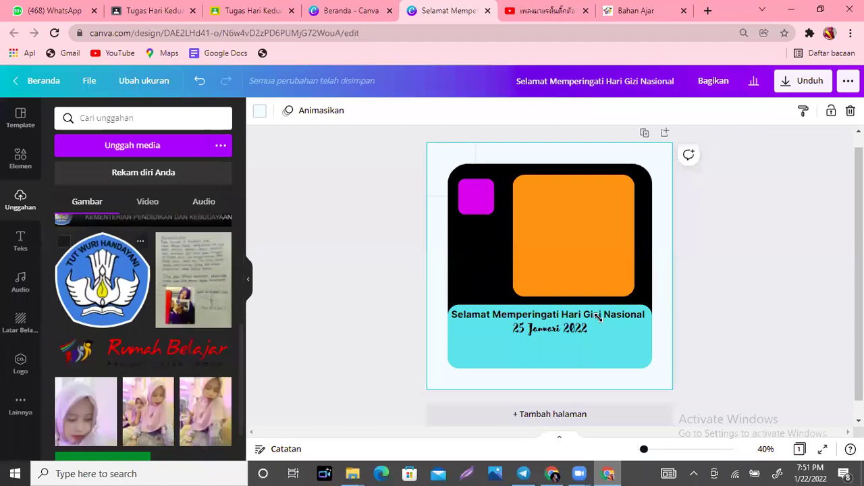
left_click_drag(608, 325, 485, 211)
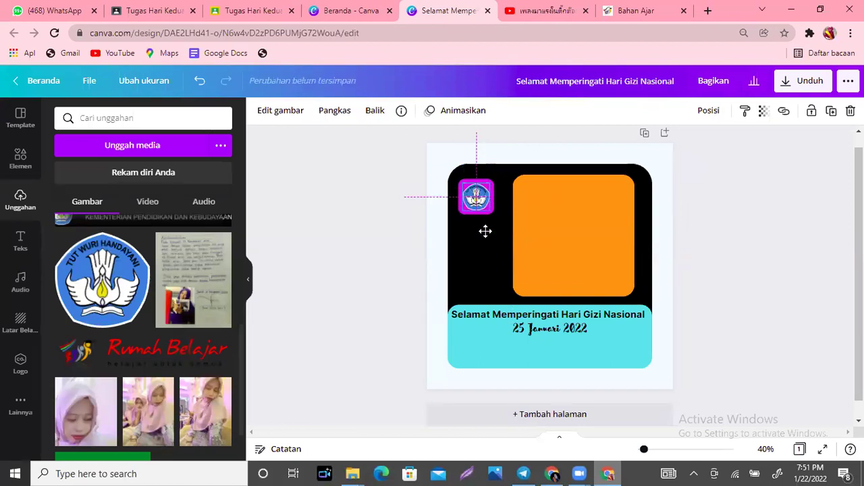
left_click(491, 266)
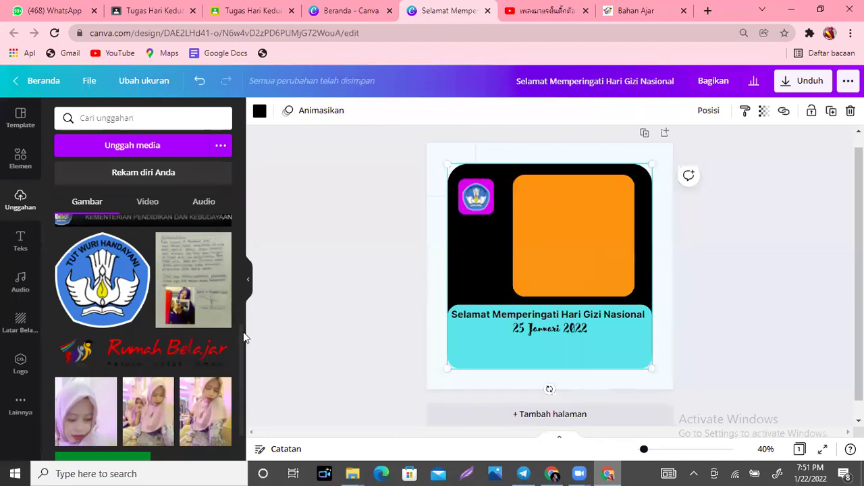
Search the design elements for "gizi"
scroll(242, 338, "up", 5)
scroll(242, 181, "up", 1)
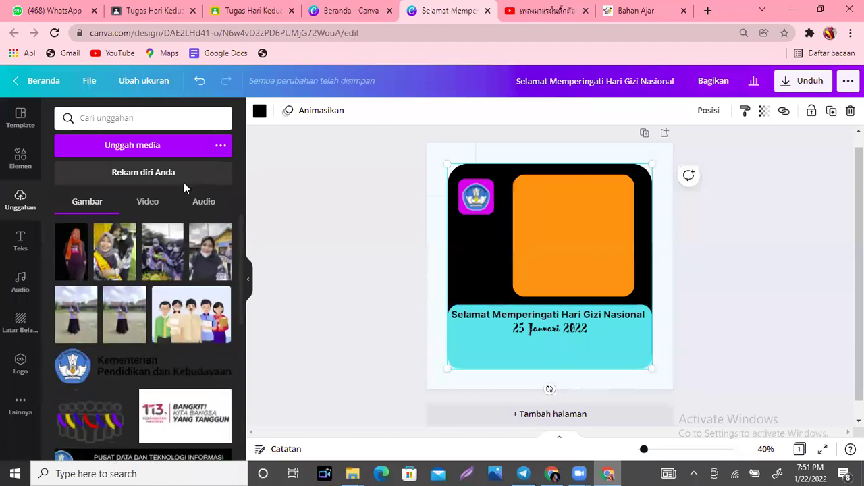
left_click(20, 160)
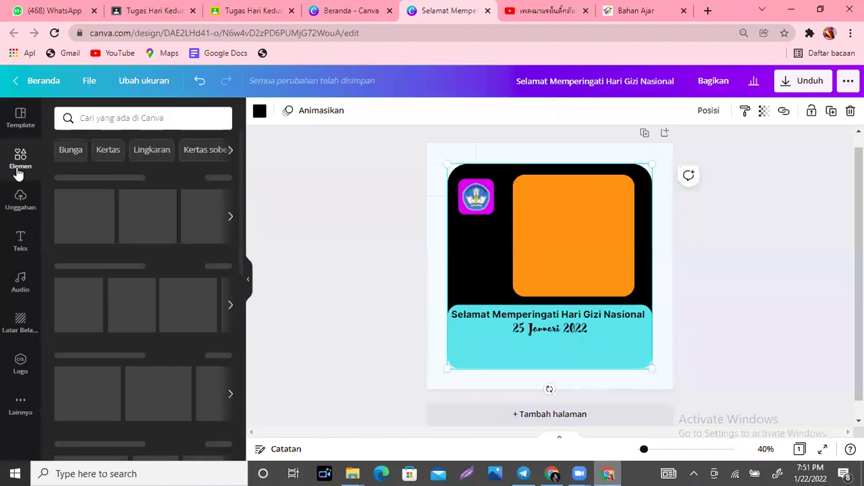
left_click(181, 119)
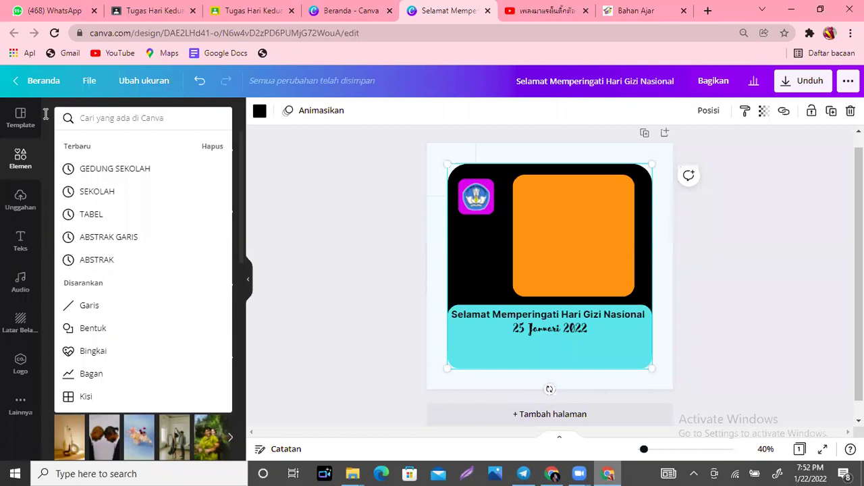
left_click(116, 119)
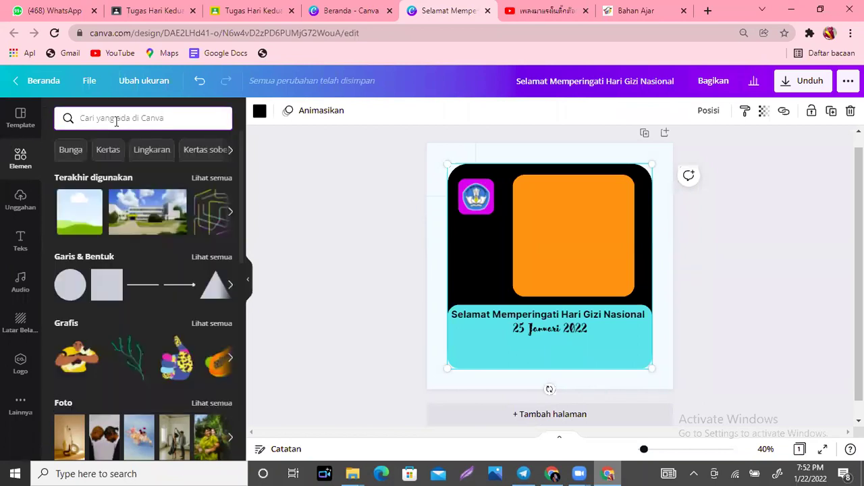
type("gizi")
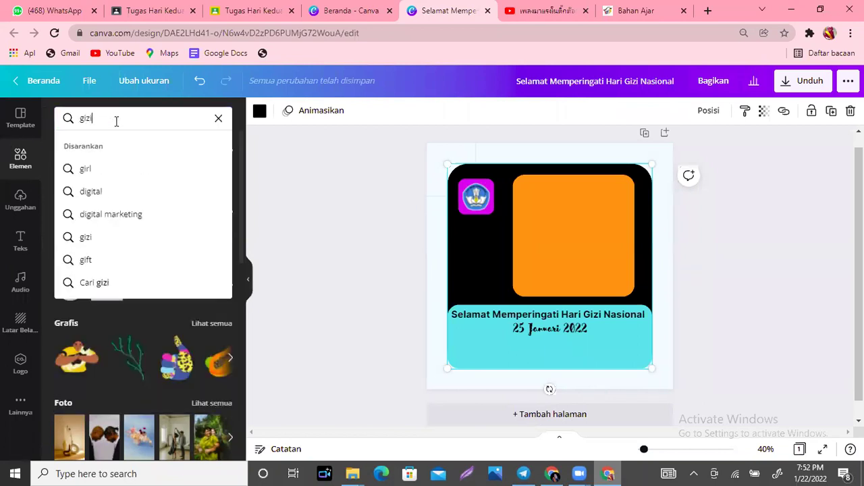
key("Return")
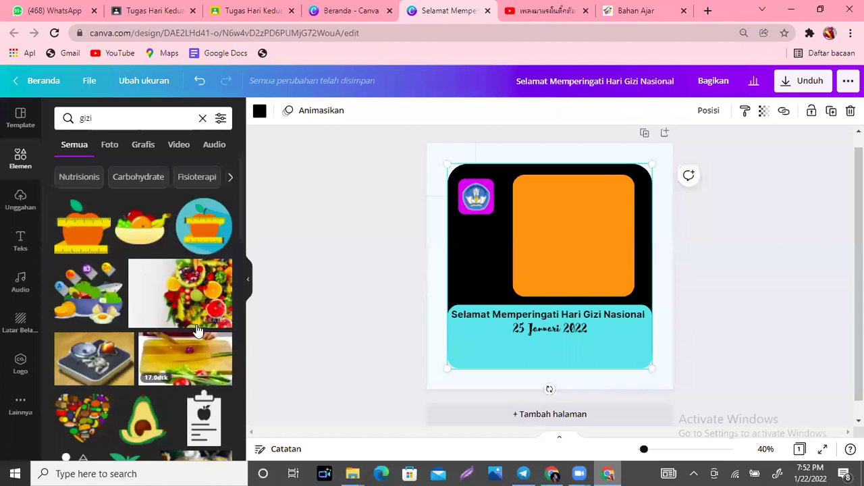
Insert the graphic of a person beside a food pyramid and place it on the black card, below the logo square
scroll(242, 223, "down", 3)
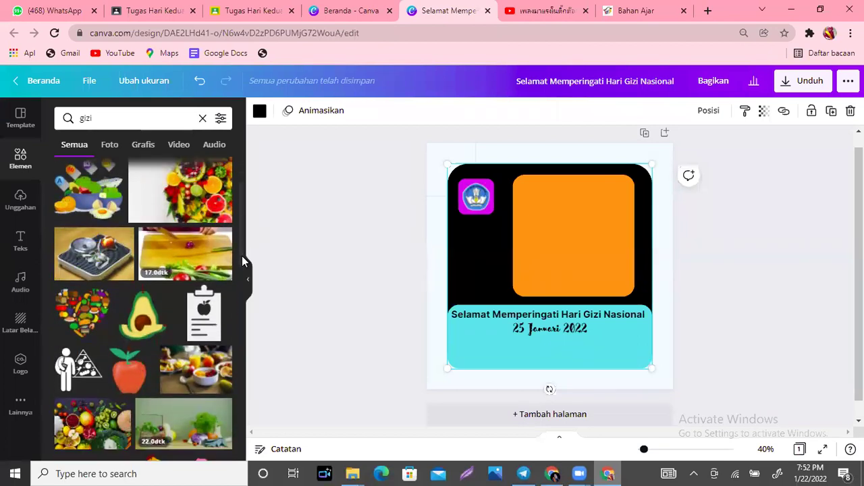
scroll(243, 272, "down", 2)
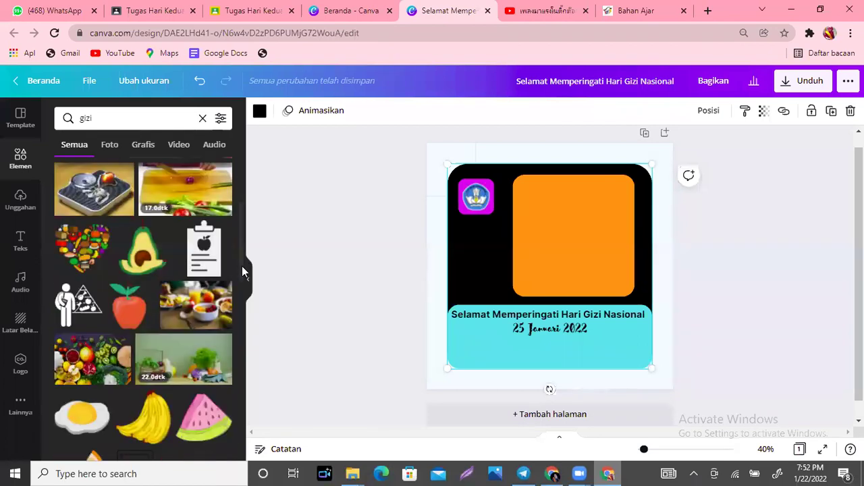
left_click(68, 304)
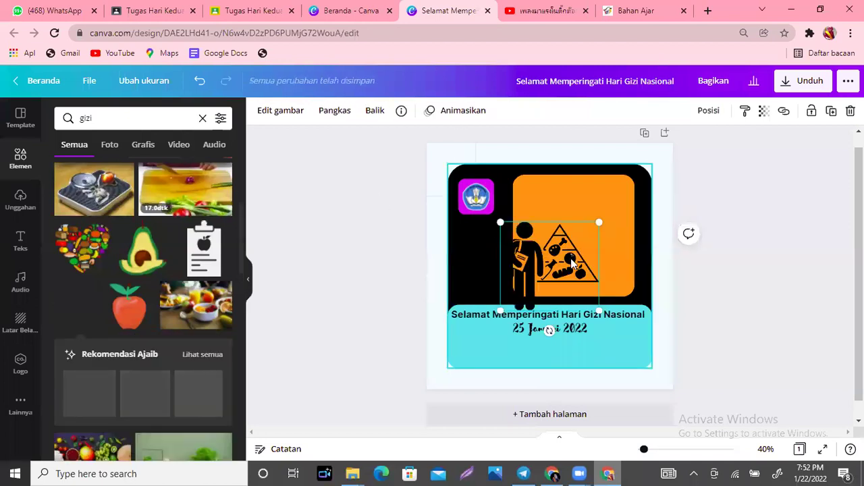
left_click_drag(543, 255, 511, 253)
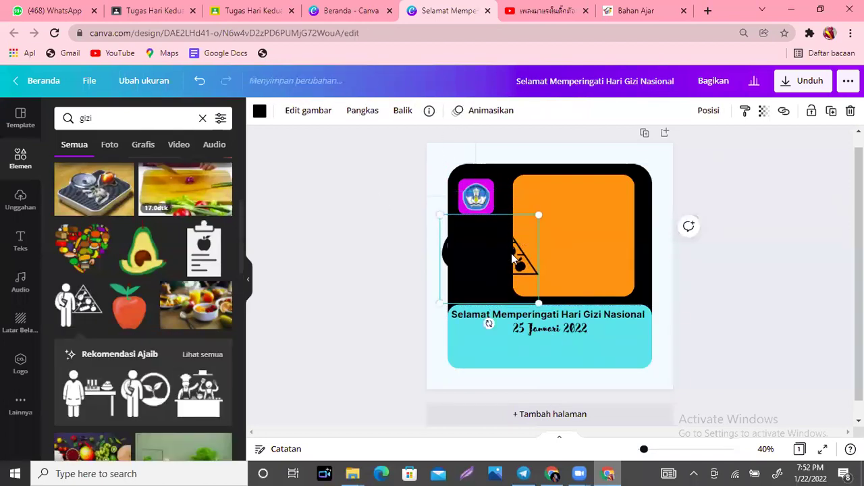
Recolour the person and food pyramid graphic with the turquoise document colour and enlarge it down onto the turquoise rectangle
left_click(259, 116)
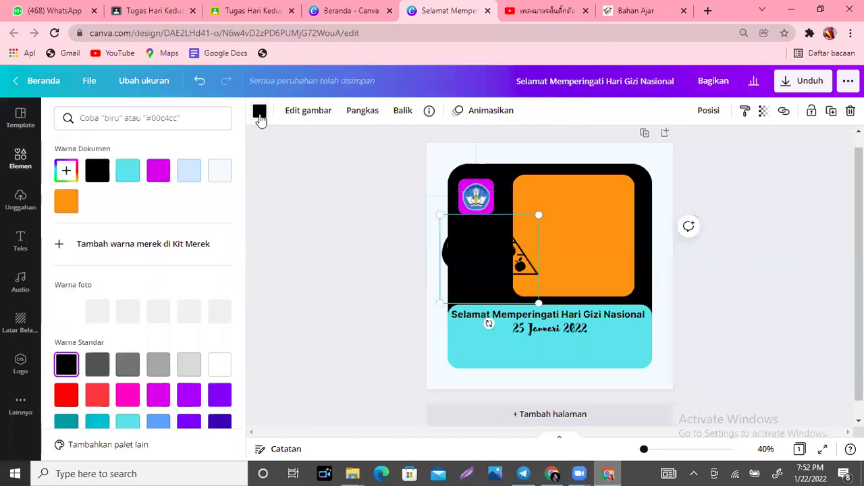
left_click(126, 173)
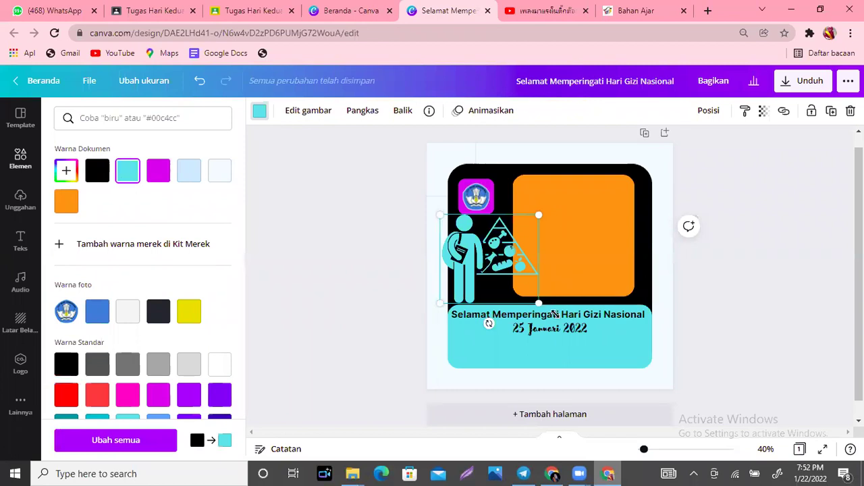
left_click_drag(534, 337, 544, 349)
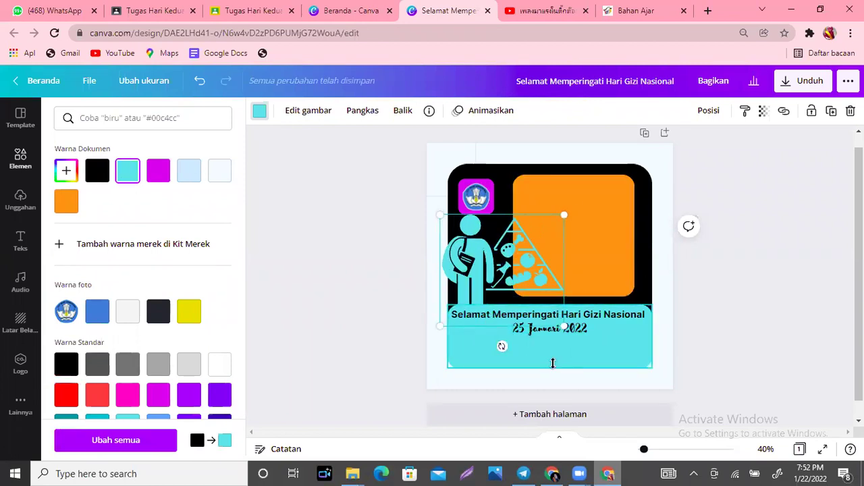
left_click(552, 363)
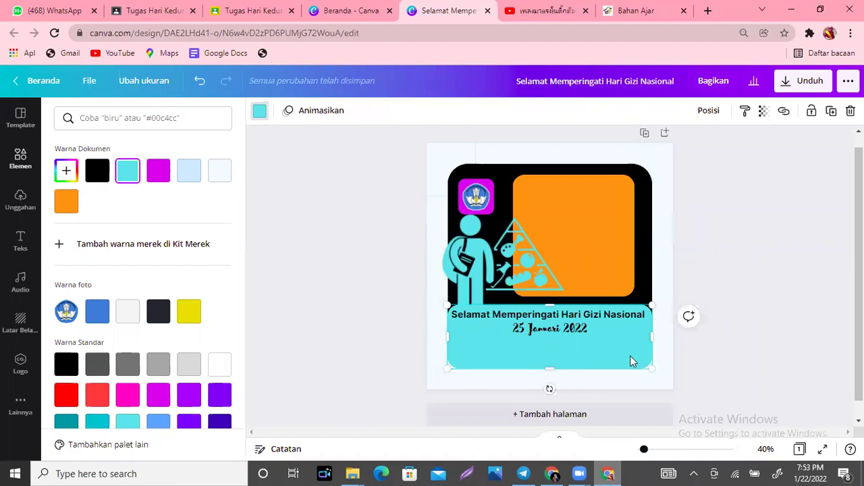
key("Escape")
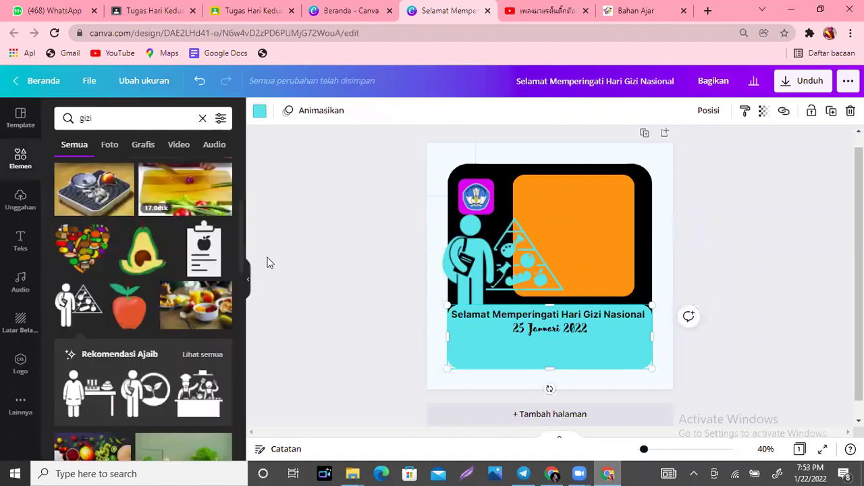
Limit the "gizi" results to graphics and insert the round NUTRITION badge with fruit
left_click_drag(243, 260, 240, 402)
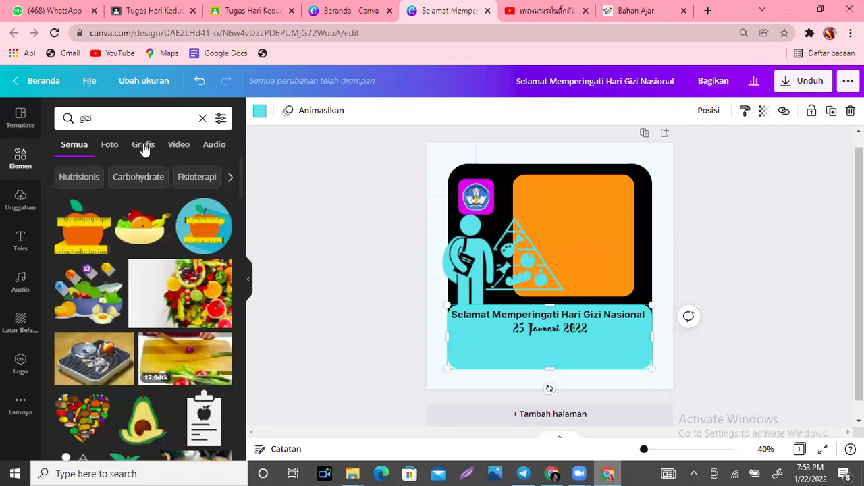
left_click(142, 146)
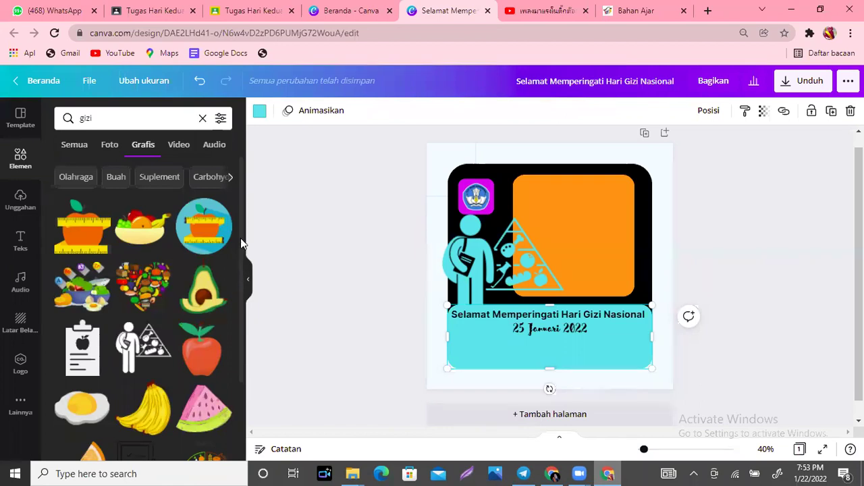
scroll(246, 327, "down", 1)
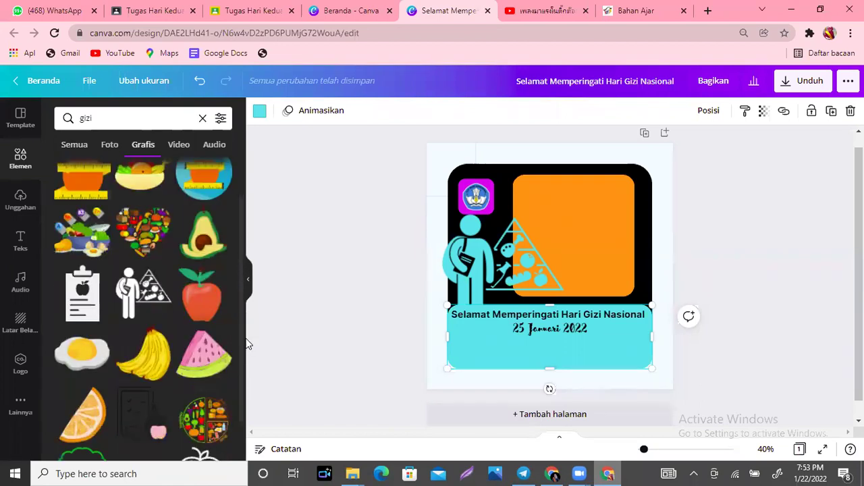
scroll(247, 338, "down", 2)
scroll(248, 341, "down", 1)
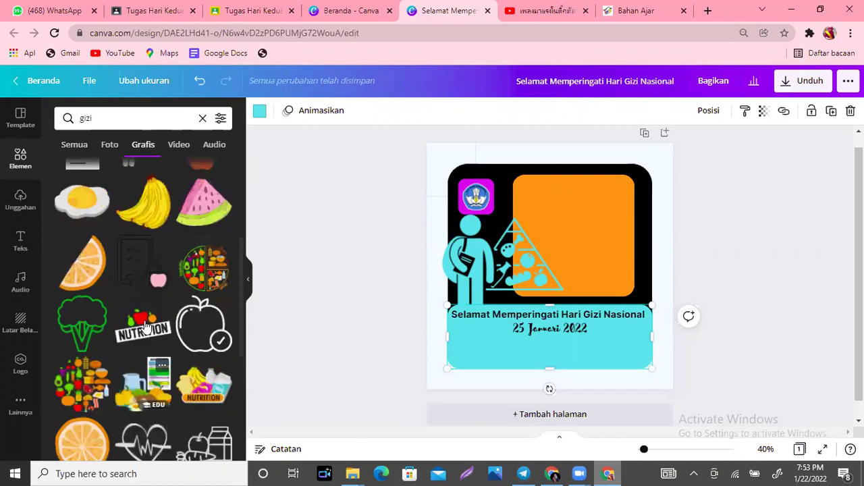
left_click(146, 326)
Shrink the NUTRITION badge and place it overlapping the lower-right corner of the turquoise rectangle, below the greeting
left_click_drag(541, 258, 620, 348)
left_click_drag(679, 400, 635, 370)
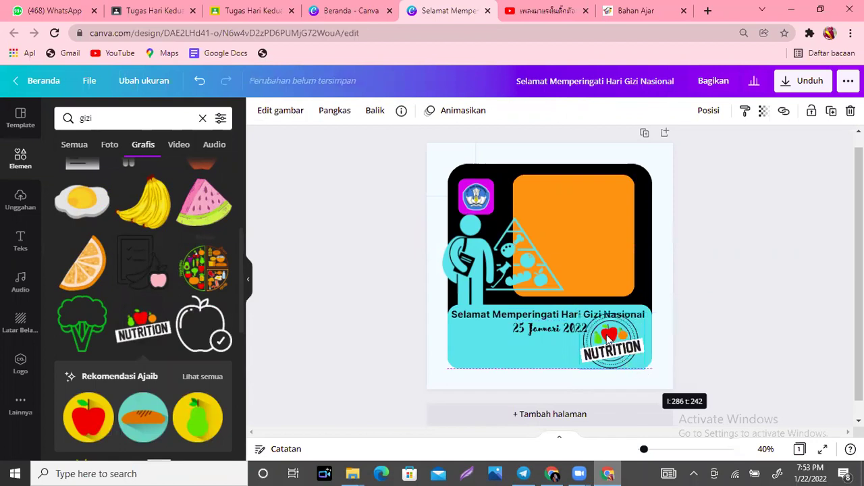
left_click_drag(607, 341, 608, 340)
left_click(625, 348)
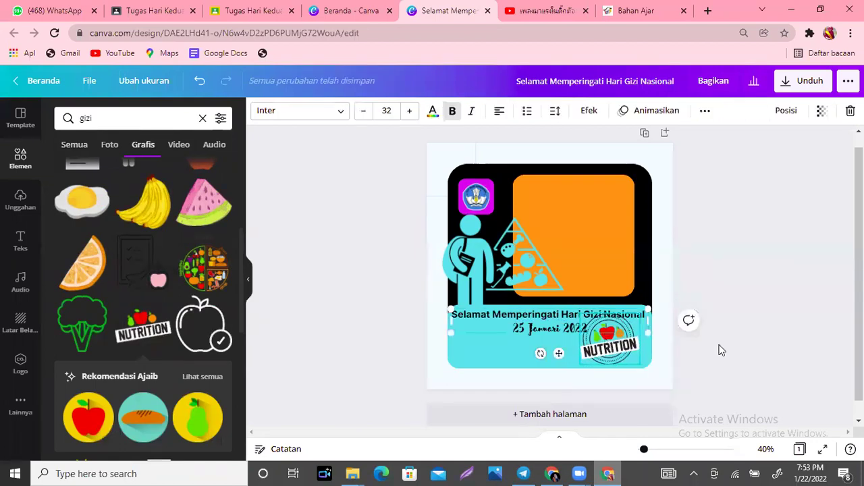
key("Escape")
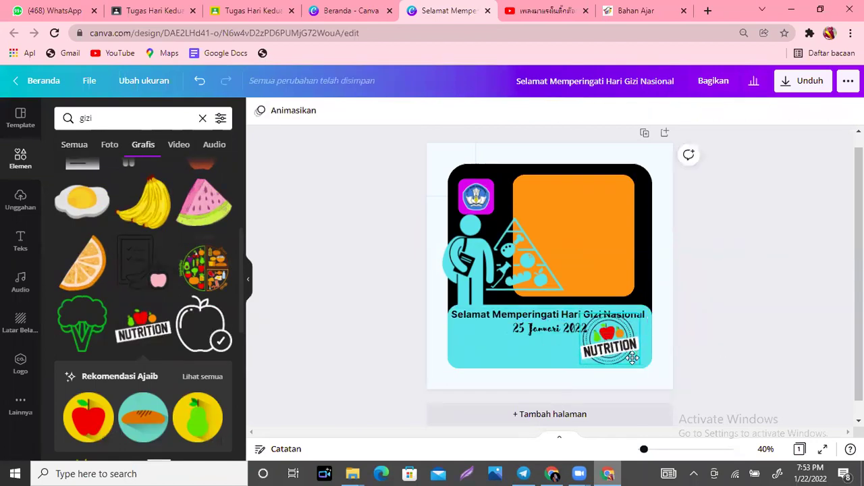
key("ctrl+z")
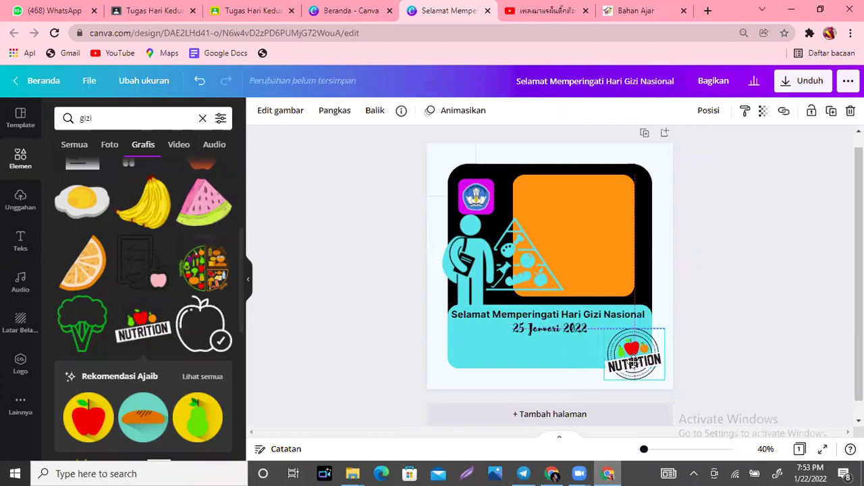
left_click_drag(633, 362, 627, 358)
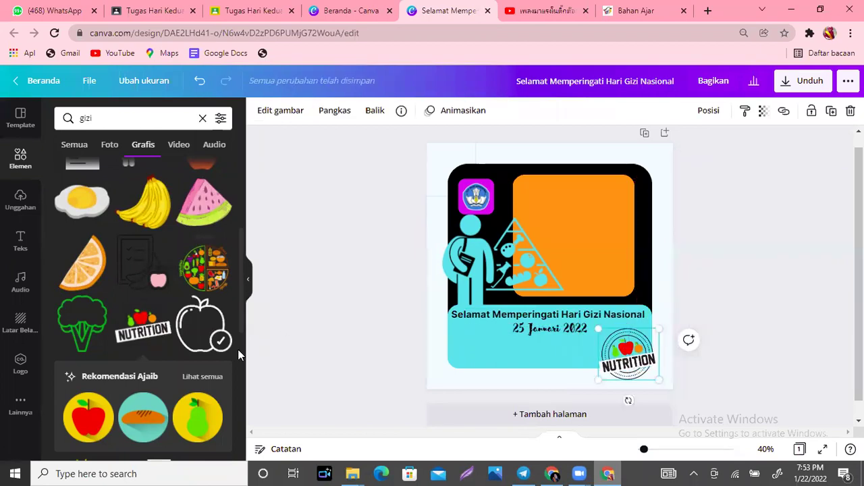
Insert the graphic of five children in fruit costumes, shrink it and place it beside the NUTRITION badge on the turquoise rectangle
scroll(239, 368, "down", 3)
scroll(239, 367, "down", 3)
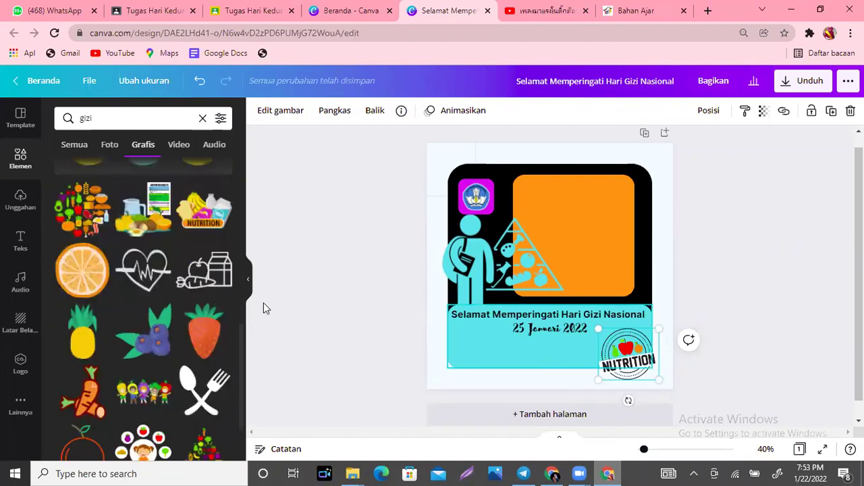
left_click(156, 395)
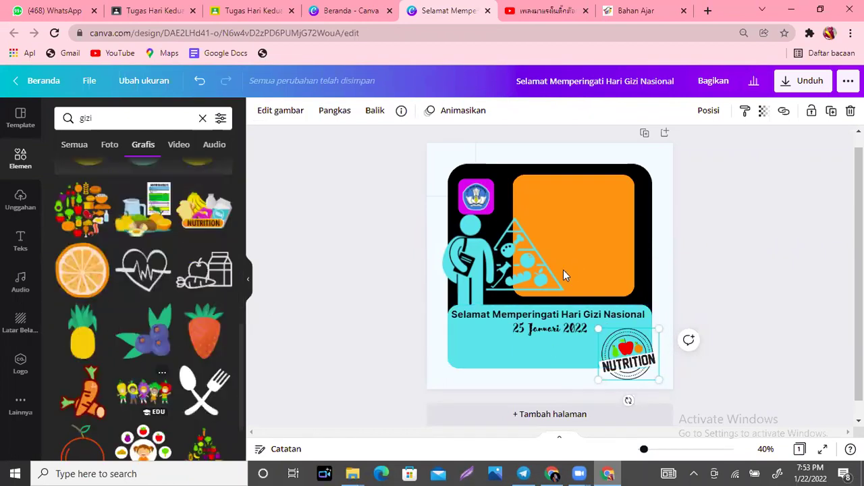
left_click_drag(548, 344, 615, 287)
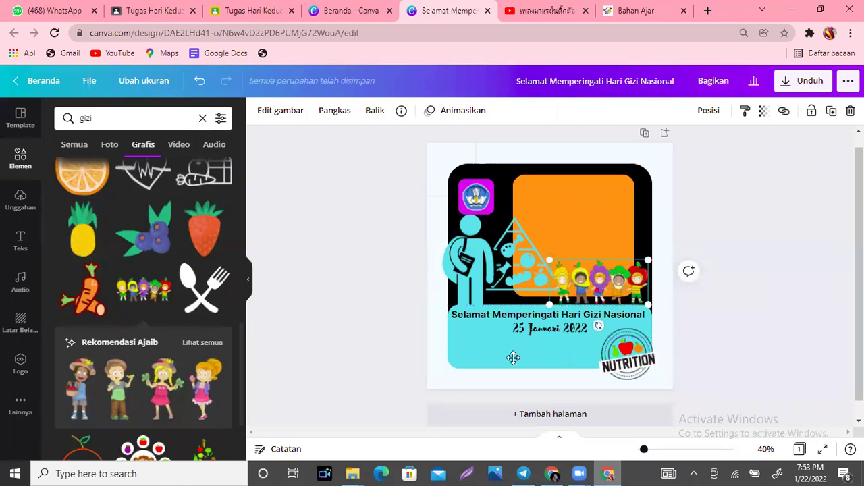
key("ctrl+z")
left_click_drag(506, 370, 556, 350)
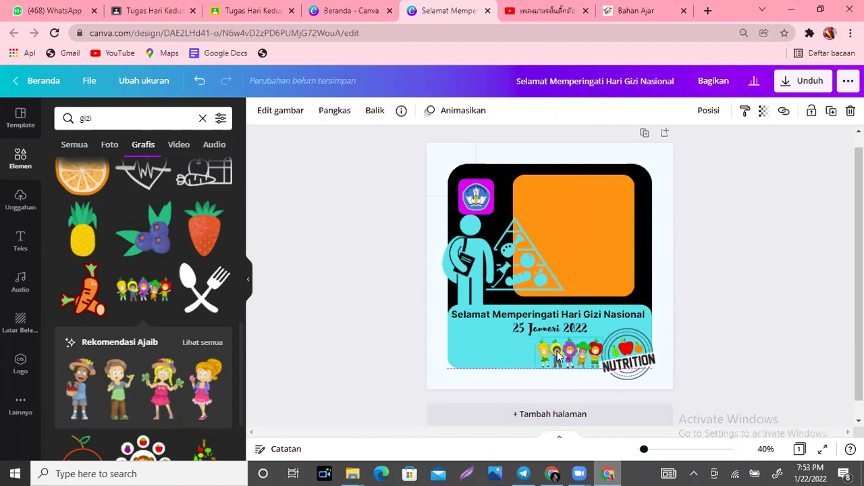
left_click(732, 337)
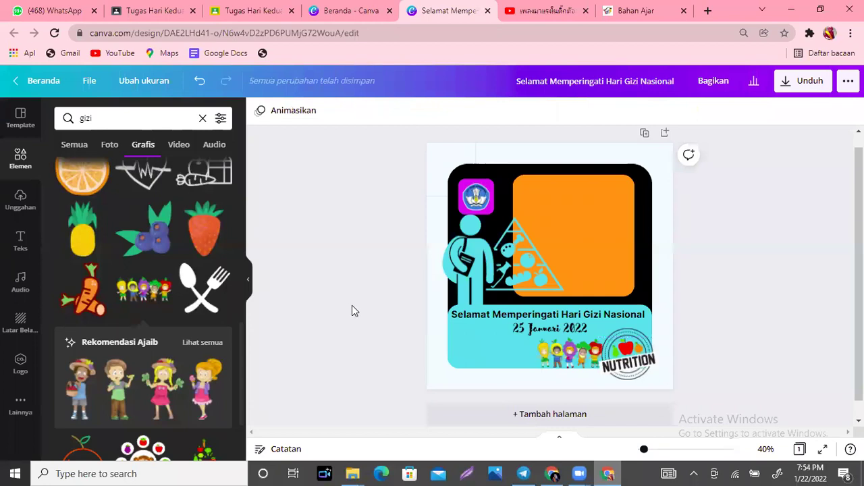
Insert the "Happy BIRTHDAY" font combination and shrink it into the lower-left part of the turquoise rectangle, below the greeting
left_click(21, 251)
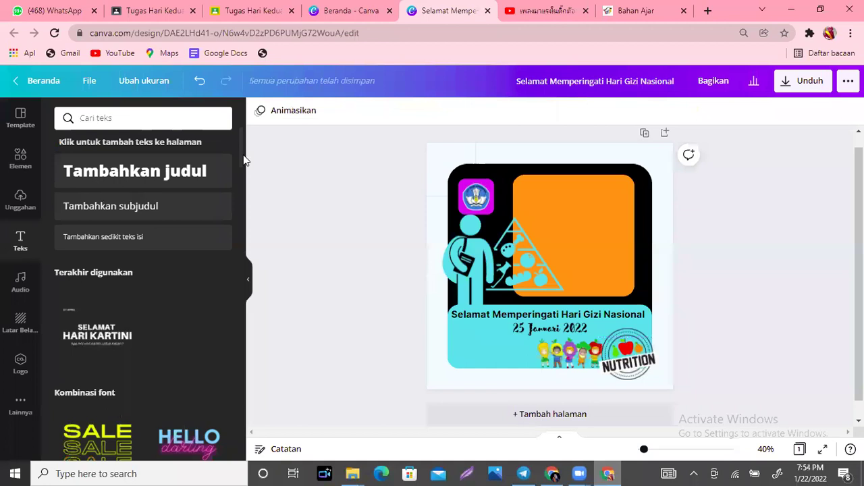
scroll(243, 214, "down", 5)
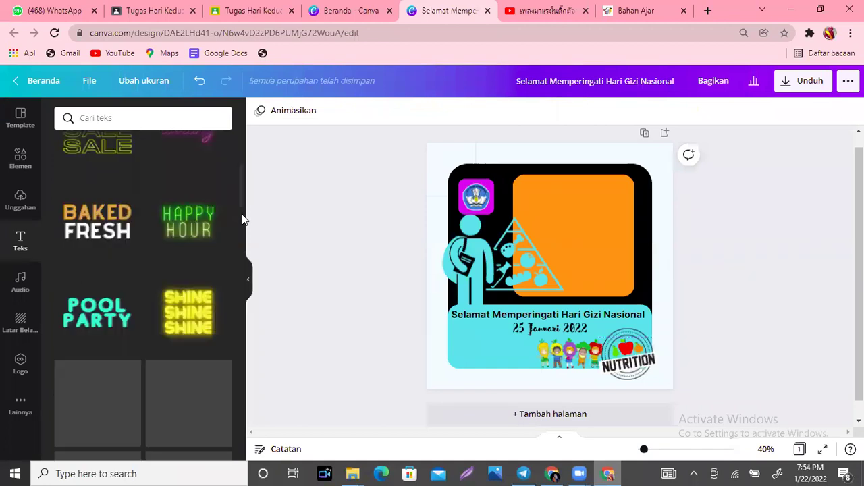
scroll(242, 216, "down", 3)
left_click_drag(242, 214, 244, 276)
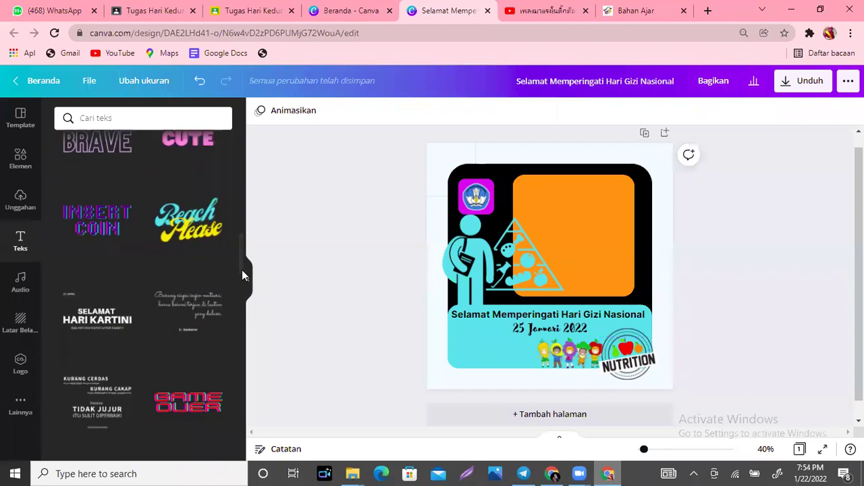
scroll(243, 275, "down", 2)
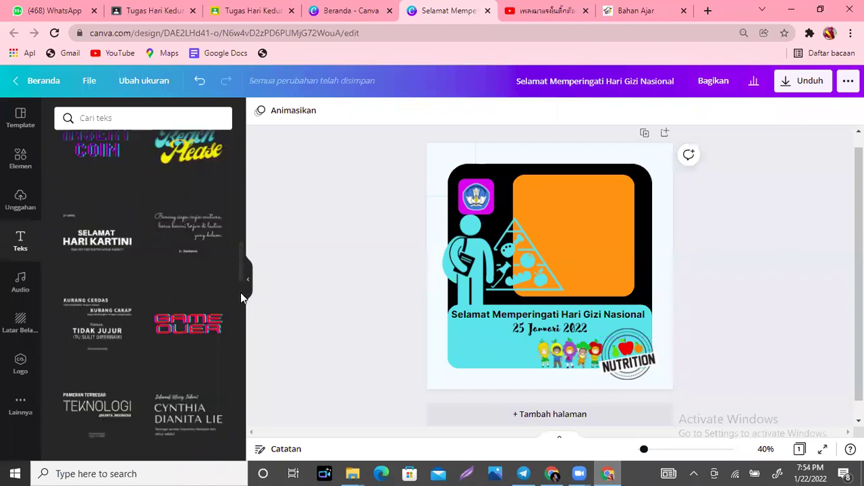
scroll(241, 293, "down", 4)
scroll(241, 324, "down", 3)
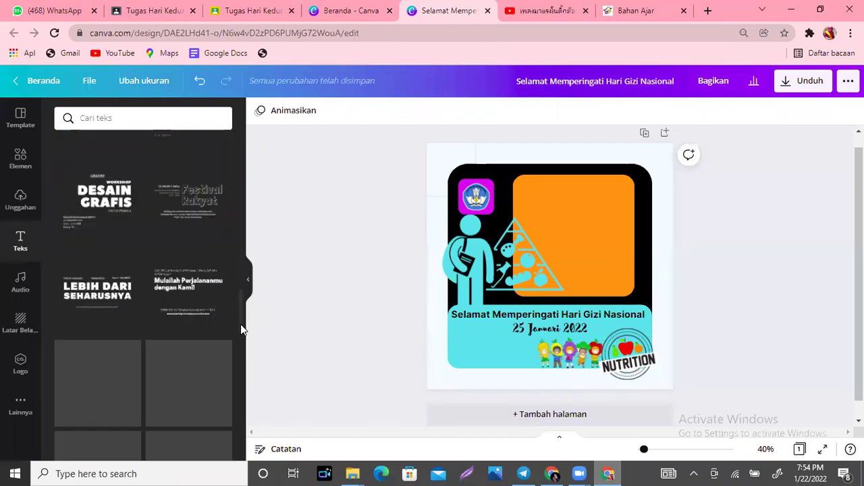
scroll(240, 324, "down", 1)
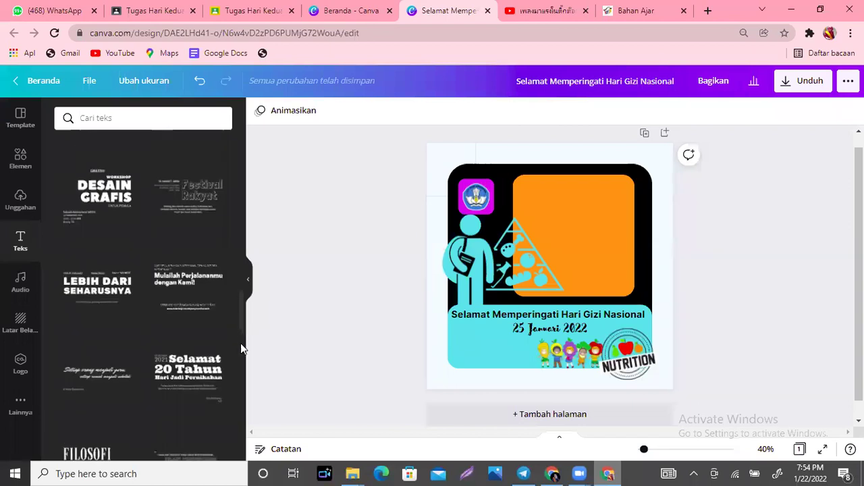
scroll(240, 343, "down", 4)
scroll(241, 382, "down", 7)
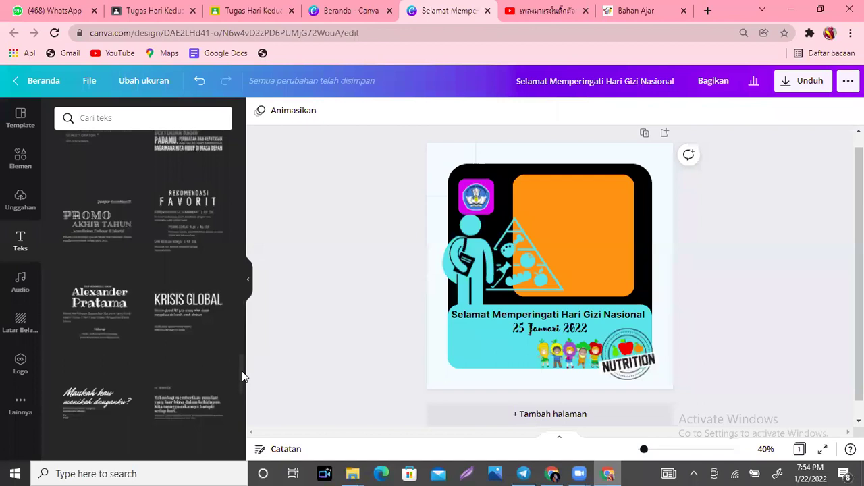
left_click_drag(243, 405, 240, 444)
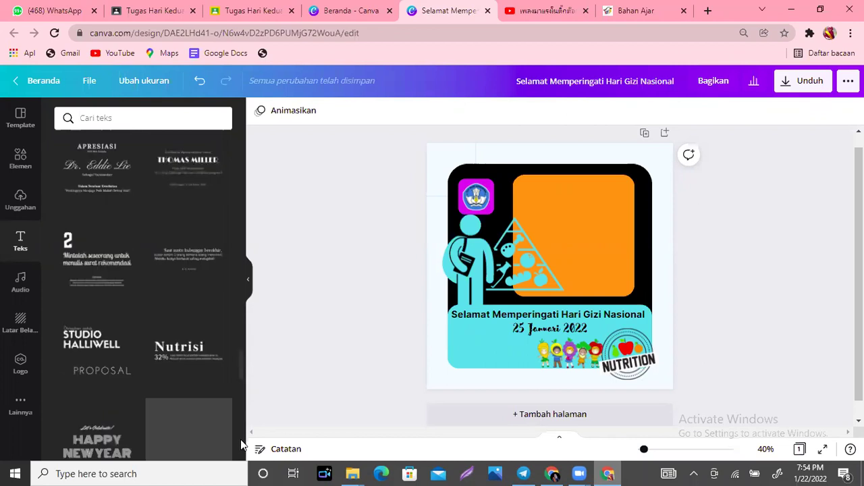
scroll(241, 444, "down", 1)
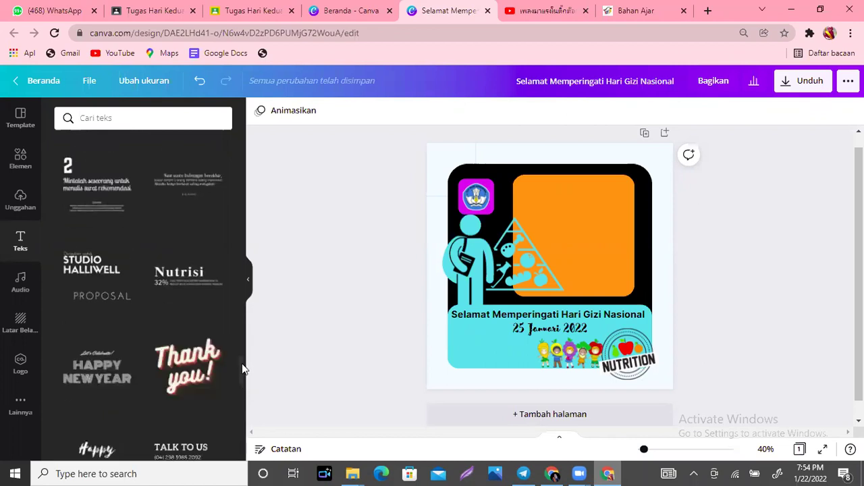
left_click_drag(241, 375, 244, 387)
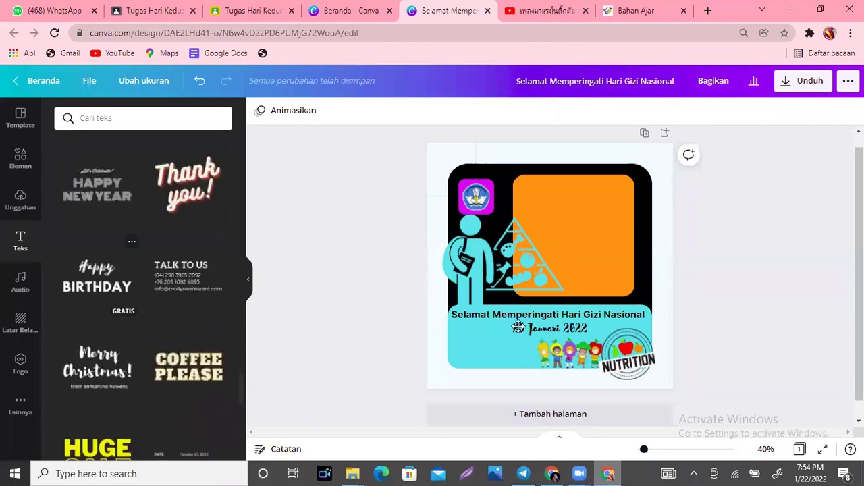
left_click_drag(567, 379, 571, 378)
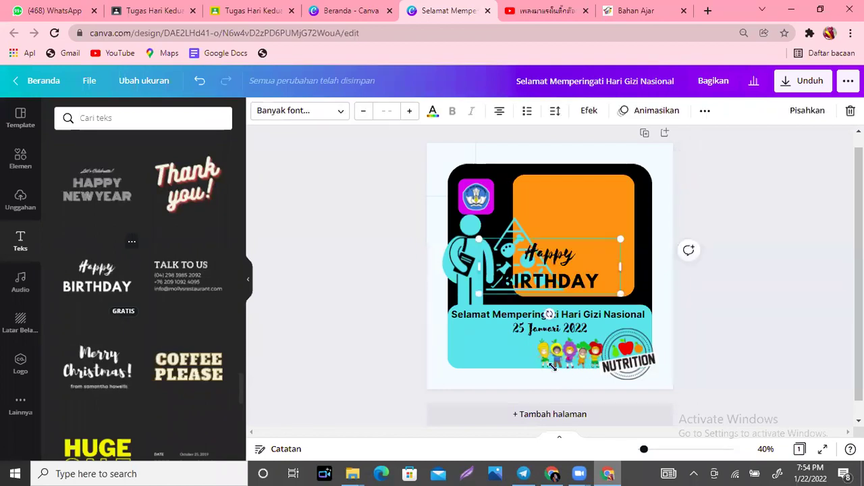
left_click_drag(538, 270, 489, 352)
left_click_drag(572, 375, 512, 349)
Replace the script line "Happy" with "Tidak pentingmahalnya"
left_click(511, 346)
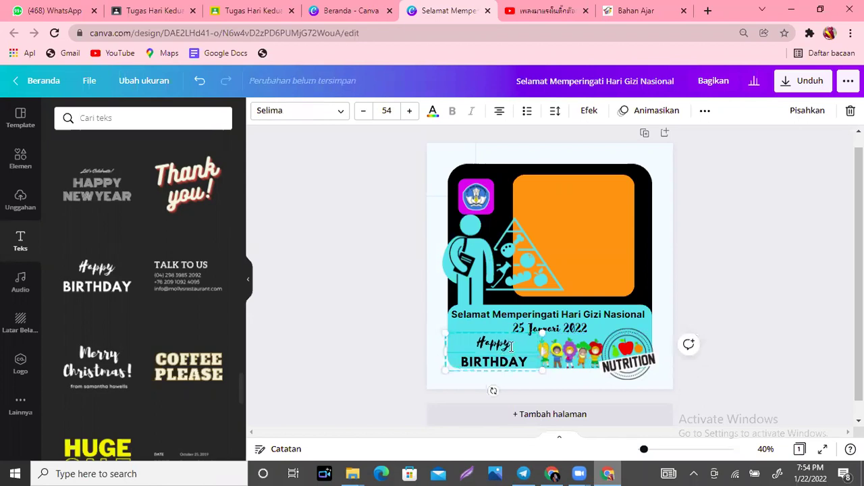
double_click(511, 346)
type("Tidak")
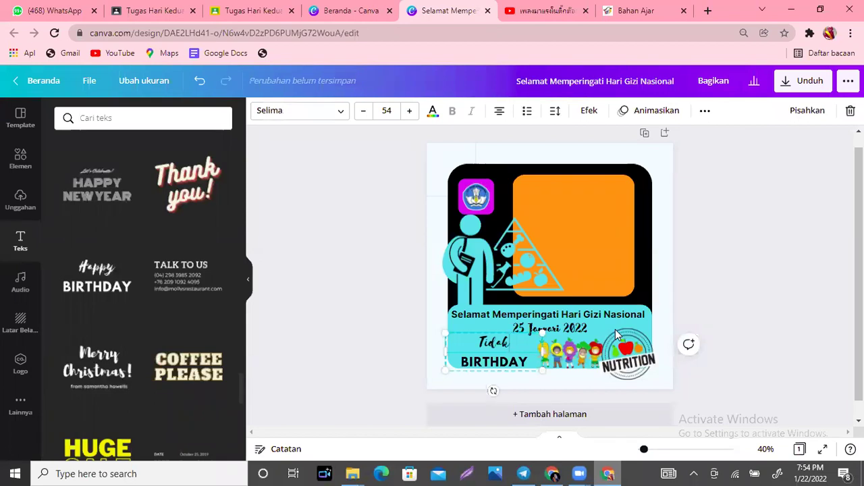
type(" pe")
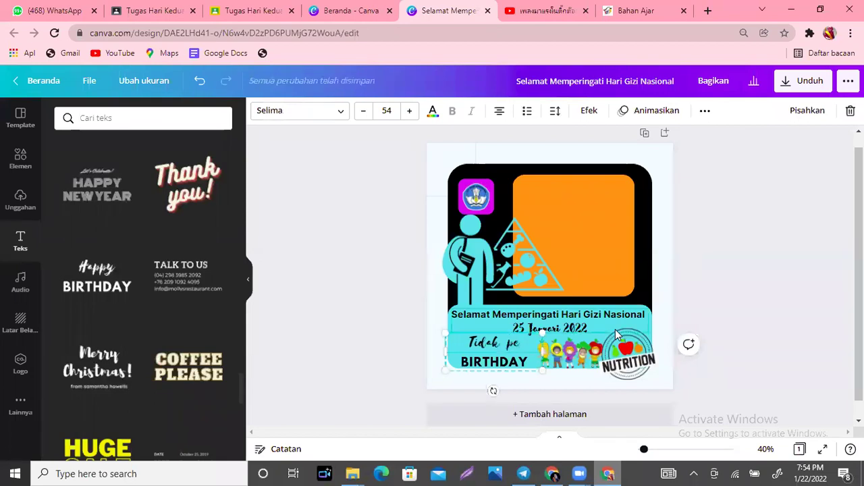
type("ntingmahalny")
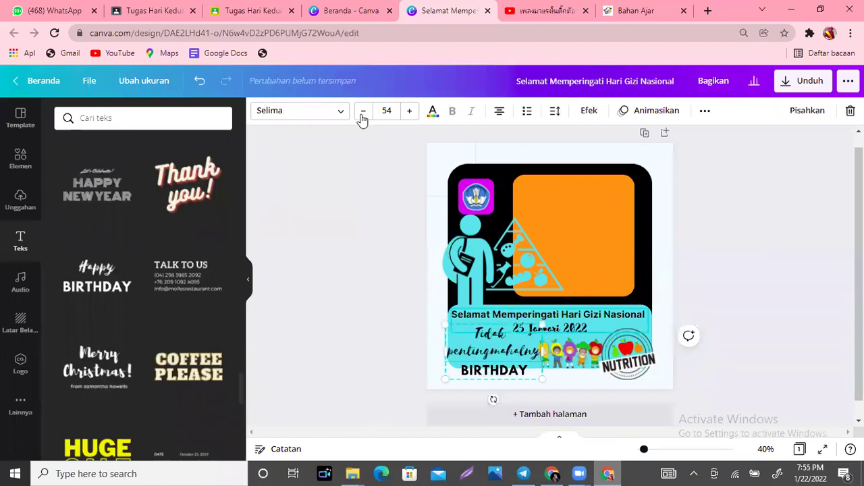
type("a")
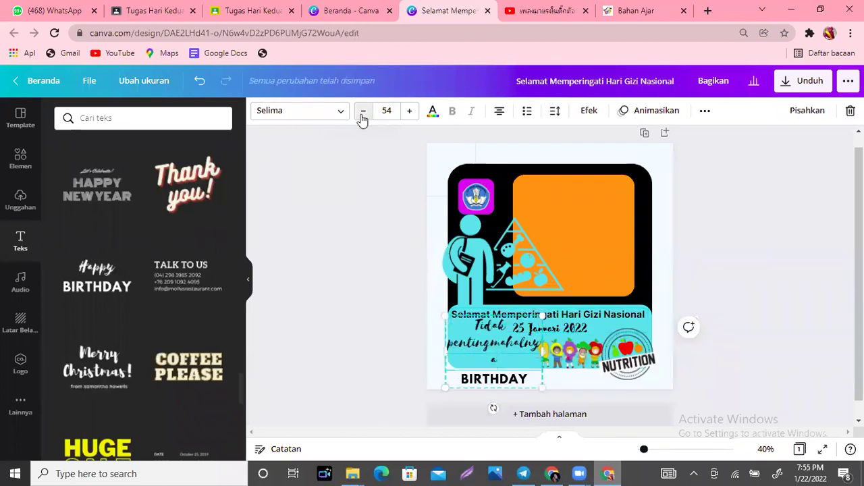
Reduce the font size of the script line "Tidak pentingmahalnya" to 31 so that it fits on one line
left_click(362, 111)
left_click(362, 111)
left_click(363, 110)
left_click(363, 113)
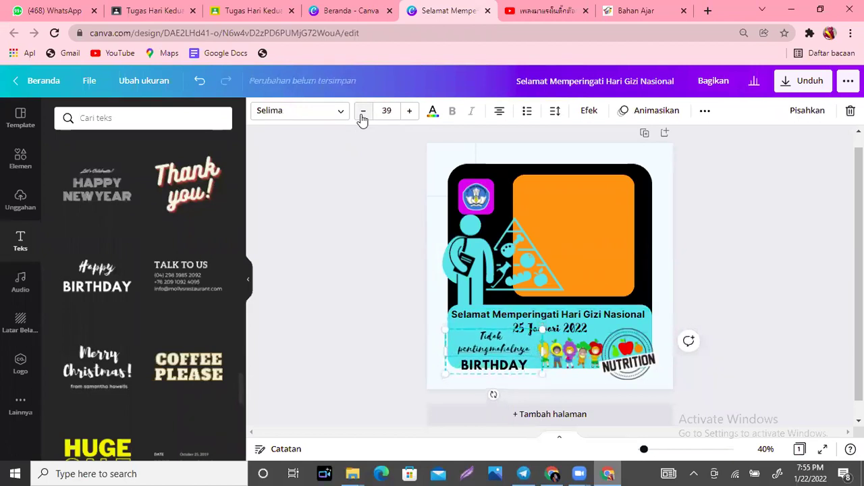
left_click(363, 113)
left_click(362, 113)
left_click(362, 113)
left_click(362, 113)
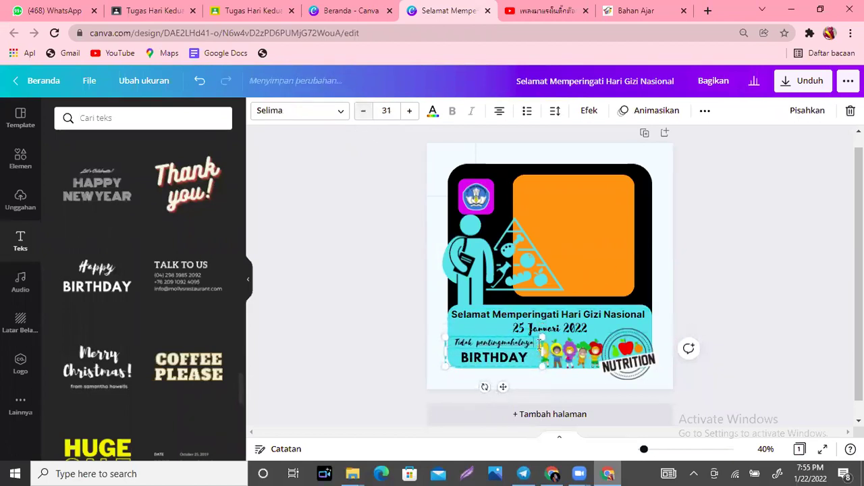
Replace the bold line "BIRTHDAY" with "YANG PENTING GIZINYA"
double_click(526, 357)
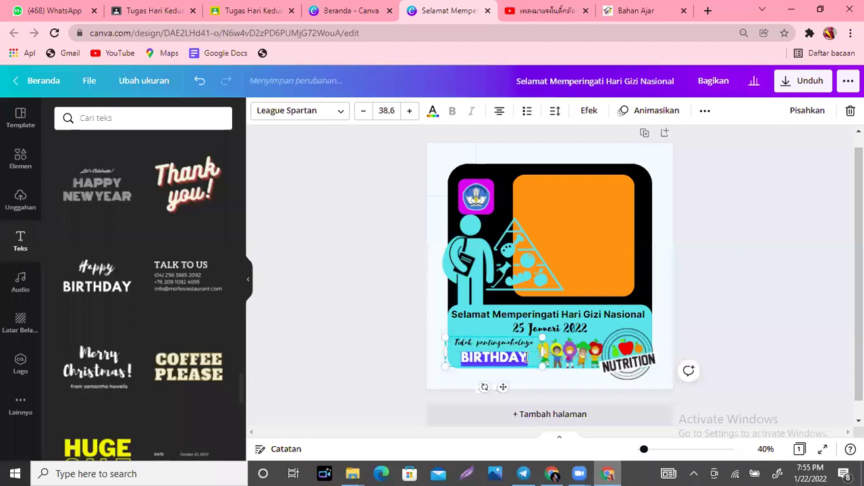
type("YA")
key("BackSpace")
type("ANG PE")
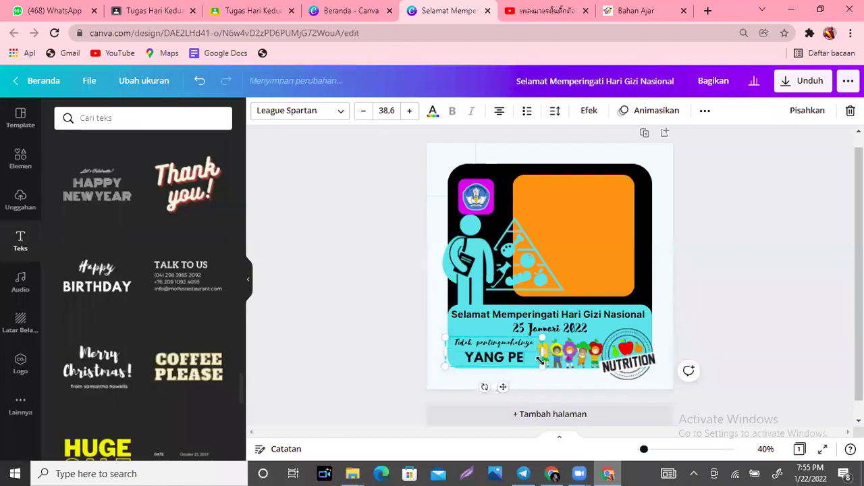
type("NTING GIZINYA")
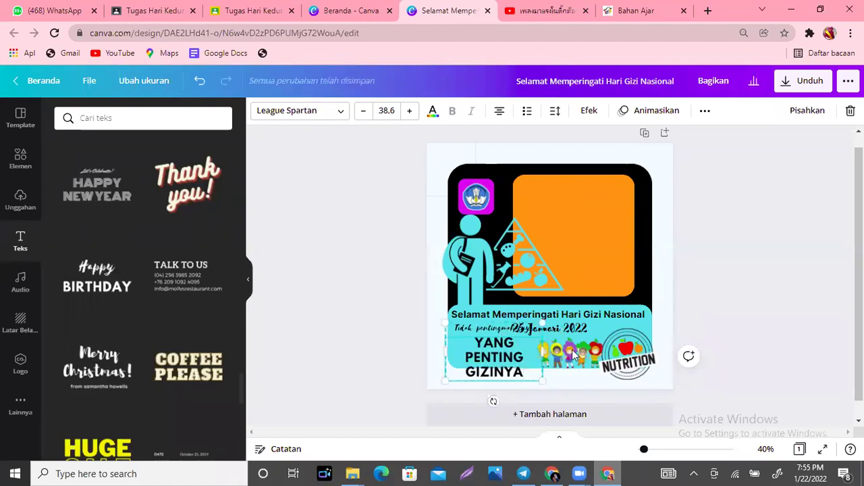
Reduce the font size of "YANG PENTING GIZINYA" to fit one line and move the slogan to the turquoise rectangle's lower-left corner
key("ctrl+shift+comma")
key("ctrl+shift+comma")
key("ctrl+shift+comma")
key("ctrl+shift+comma")
key("ctrl+shift+comma")
key("ctrl+shift+comma")
key("ctrl+shift+comma")
key("ctrl+shift+comma")
key("ctrl+shift+comma")
key("ctrl+shift+comma")
key("ctrl+shift+comma")
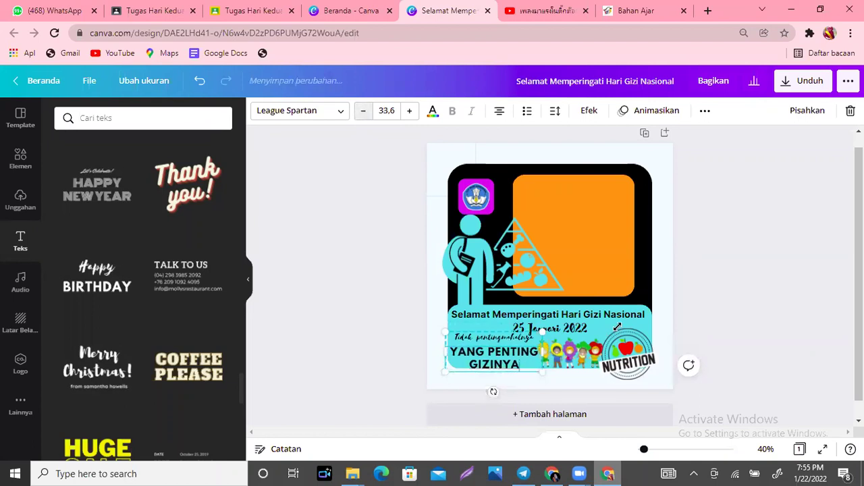
key("ctrl+shift+comma")
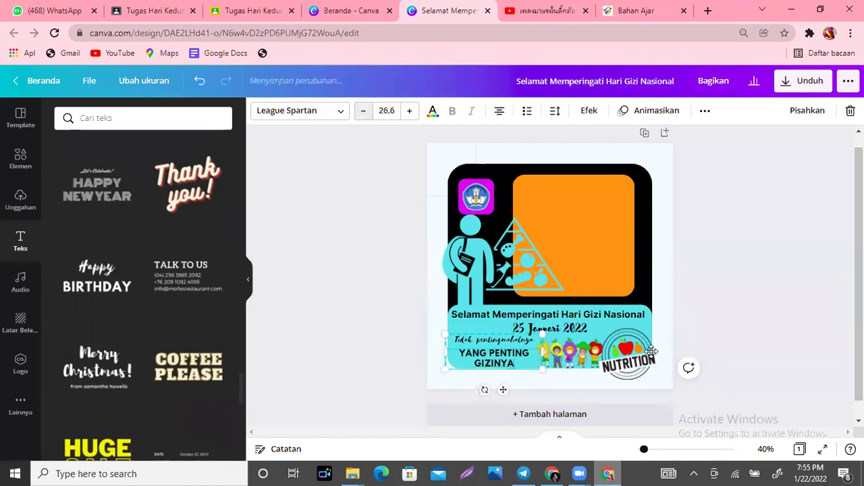
left_click_drag(569, 350, 566, 348)
left_click(564, 346)
left_click(564, 346)
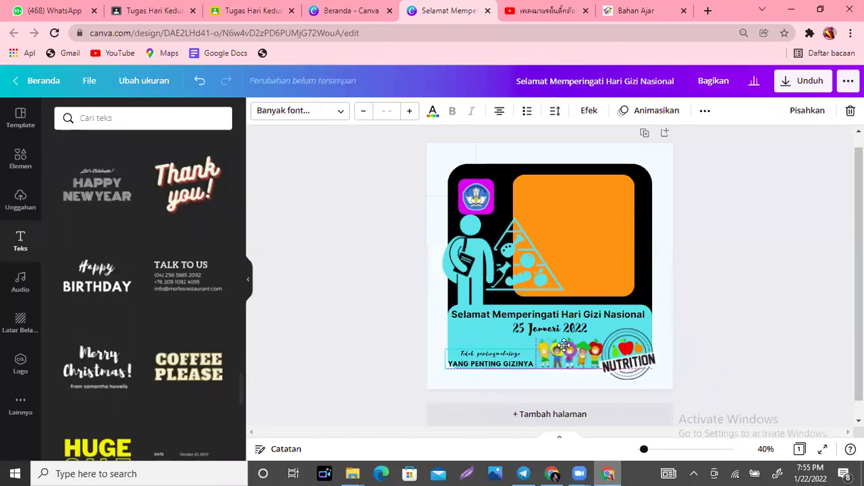
Move the date "25 Januari 2022" left so it lines up with the start of the greeting above it
left_click(724, 336)
key("Tab")
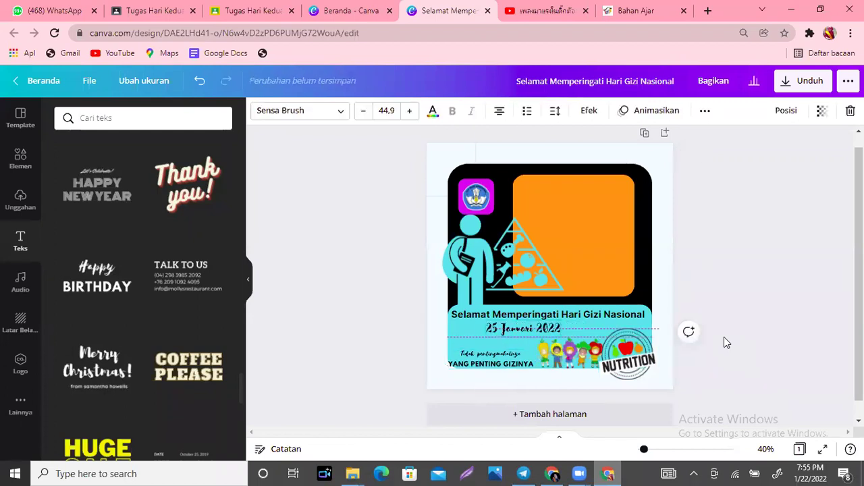
key("ctrl+shift+l")
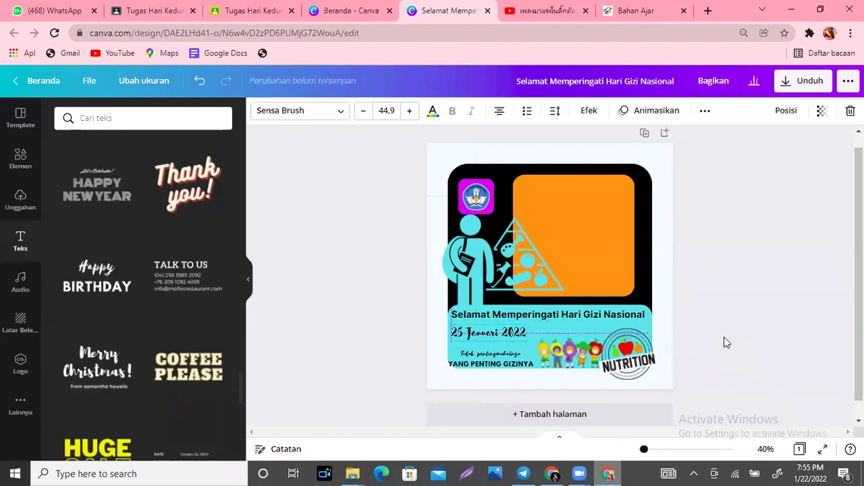
Enlarge the costumed children graphic so it overlaps the NUTRITION badge, and shift the badge slightly upward
key("Tab")
left_click_drag(603, 338, 628, 346)
key("Tab")
key("shift+Tab")
key("ctrl+bracketright")
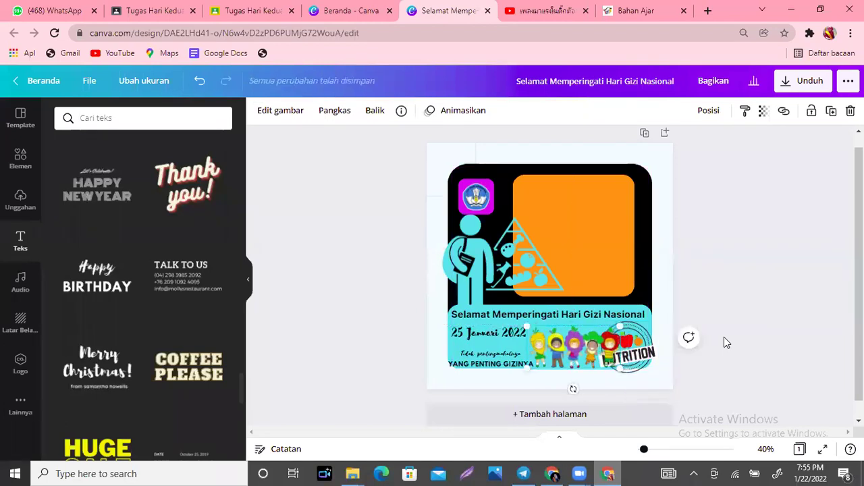
Try light grey, light blue and magenta page background colours, and restore the near-white one
left_click(663, 144)
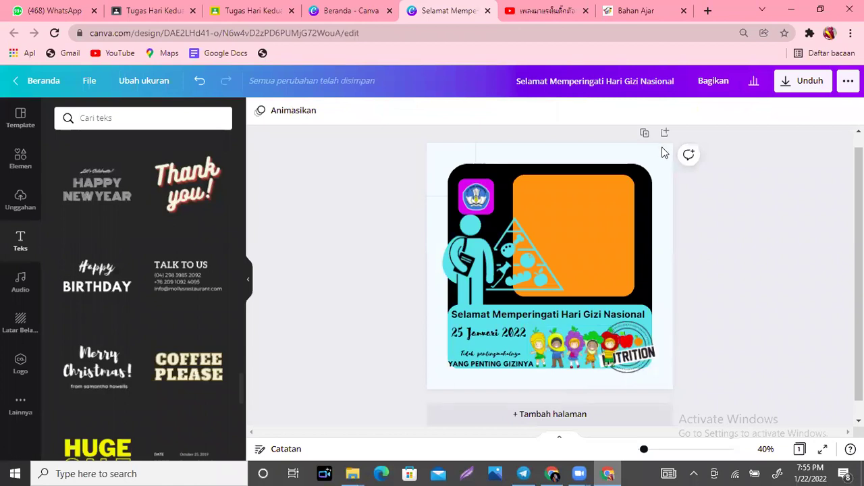
left_click(362, 184)
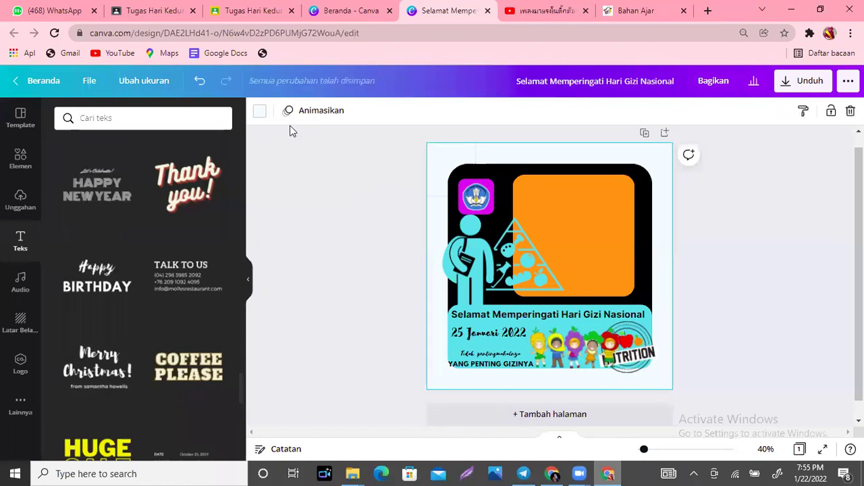
left_click(259, 112)
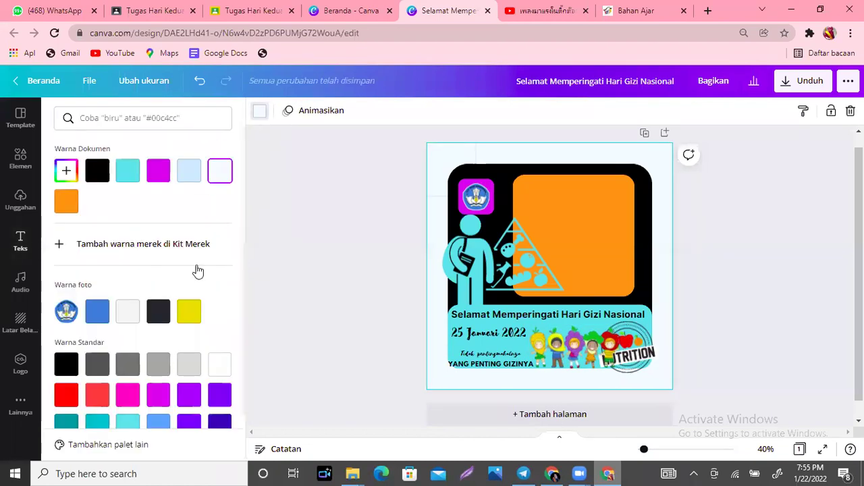
left_click(189, 365)
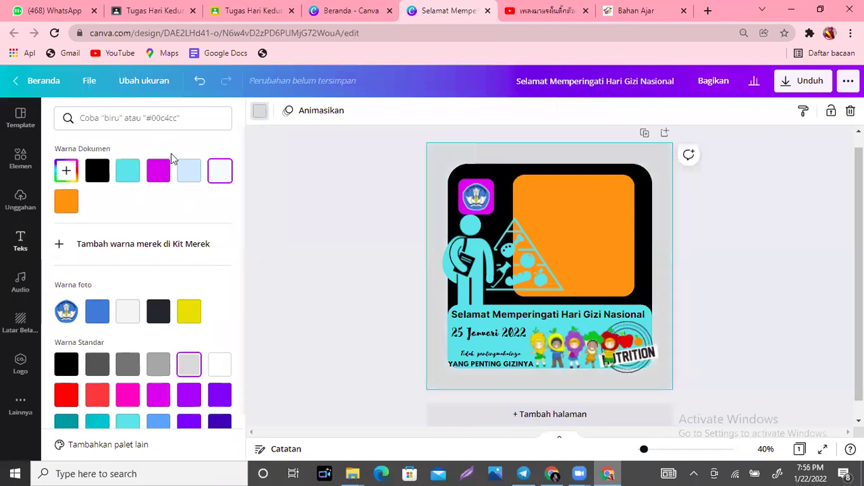
left_click(190, 172)
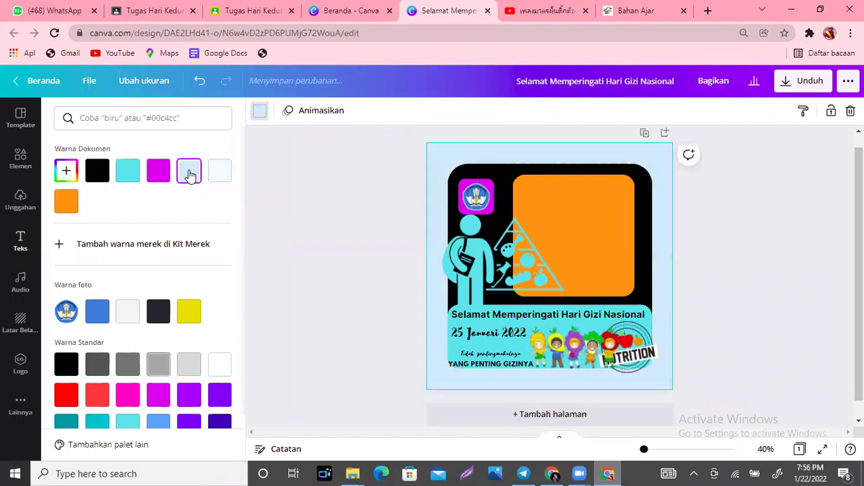
left_click(190, 175)
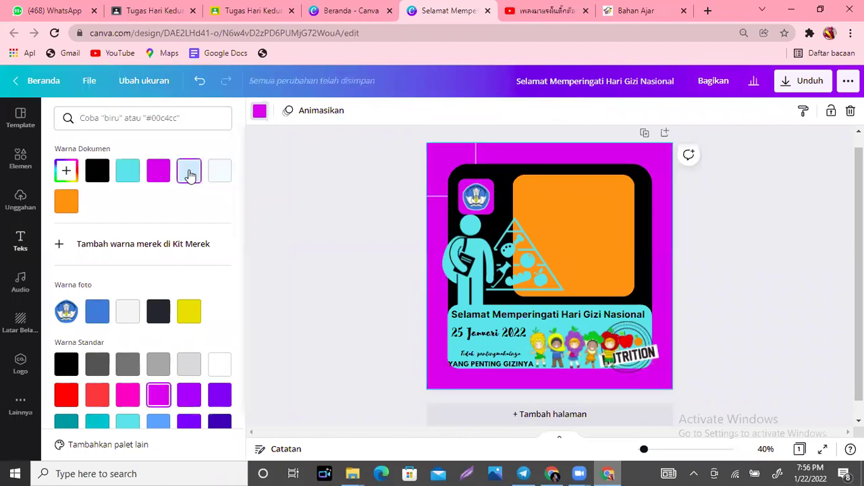
left_click(223, 178)
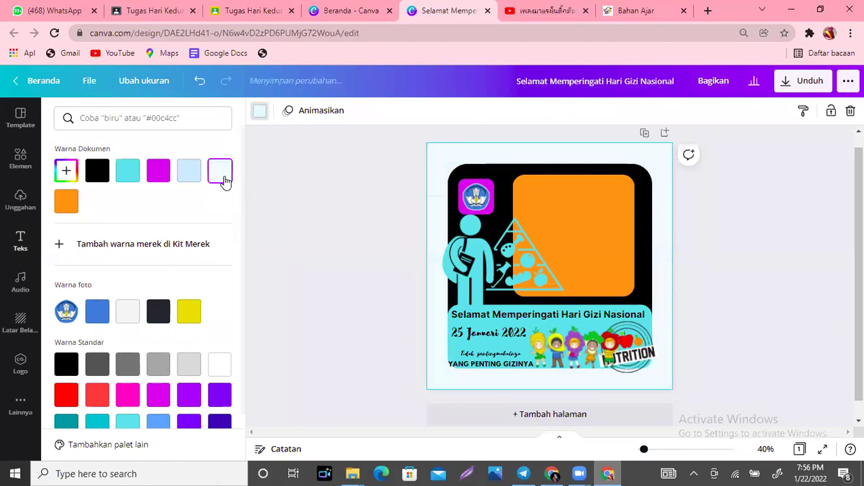
left_click(342, 322)
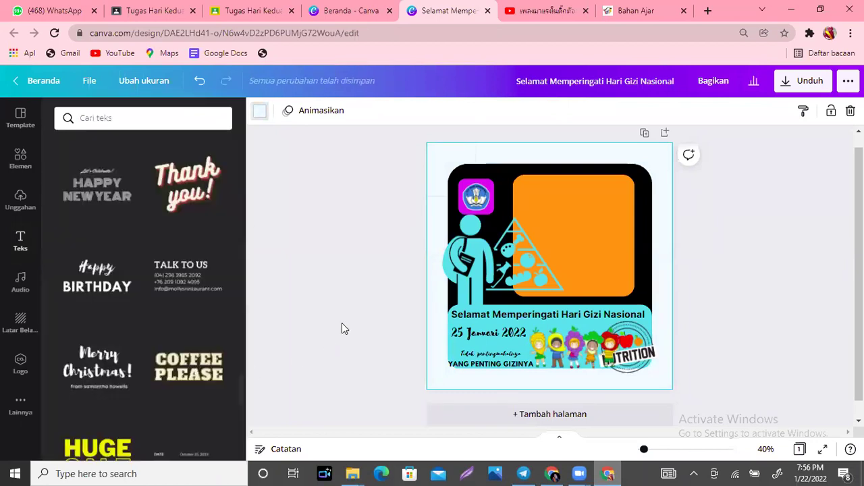
left_click(771, 282)
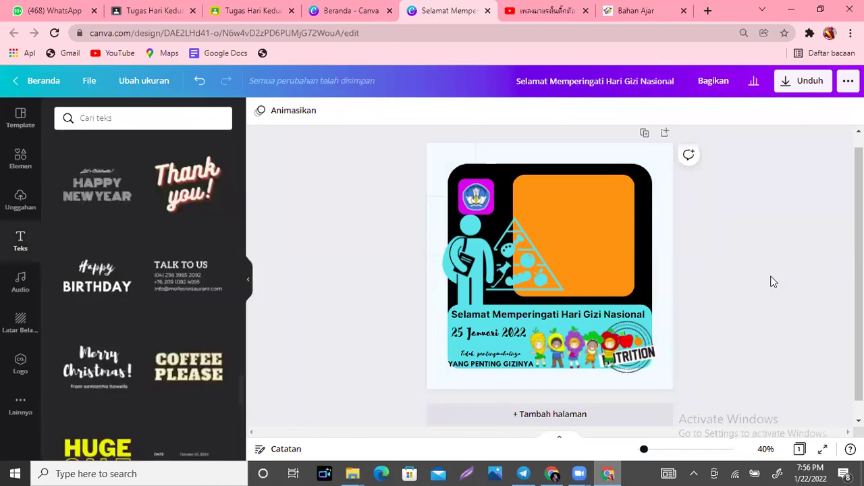
Search the backgrounds for "Makanan" and apply the white fruit photo with strawberries and pineapple as the page background
left_click(12, 331)
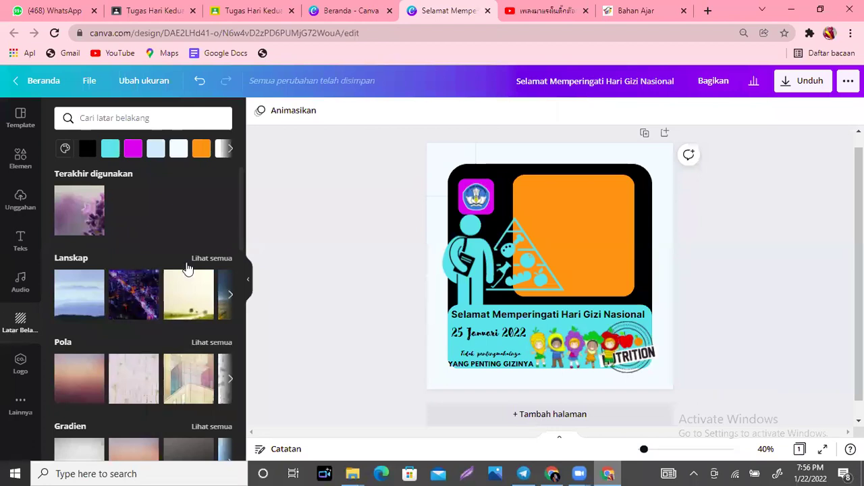
left_click(78, 203)
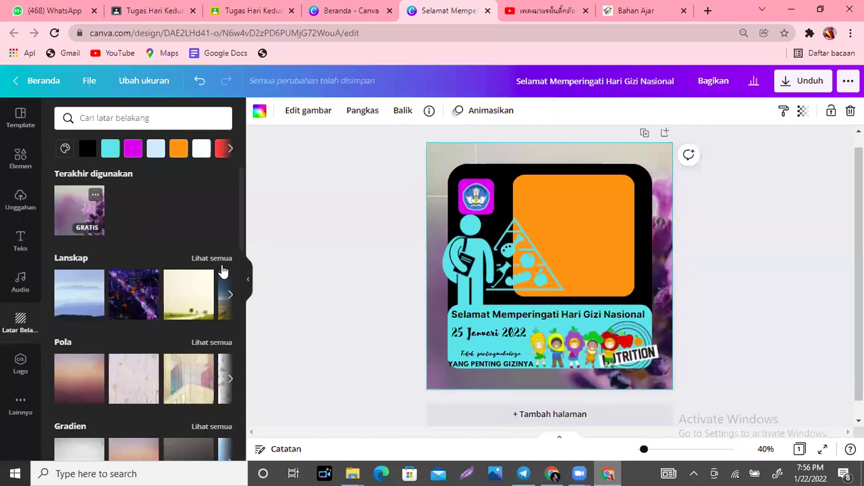
scroll(219, 272, "down", 2)
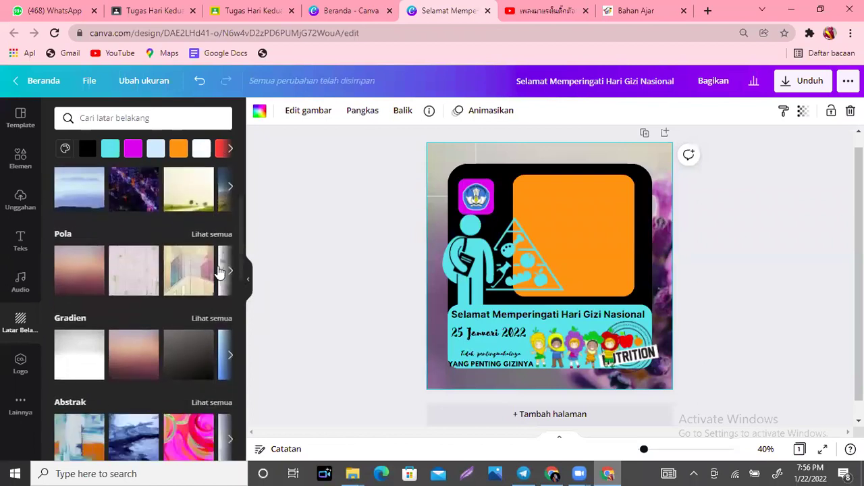
scroll(219, 271, "down", 3)
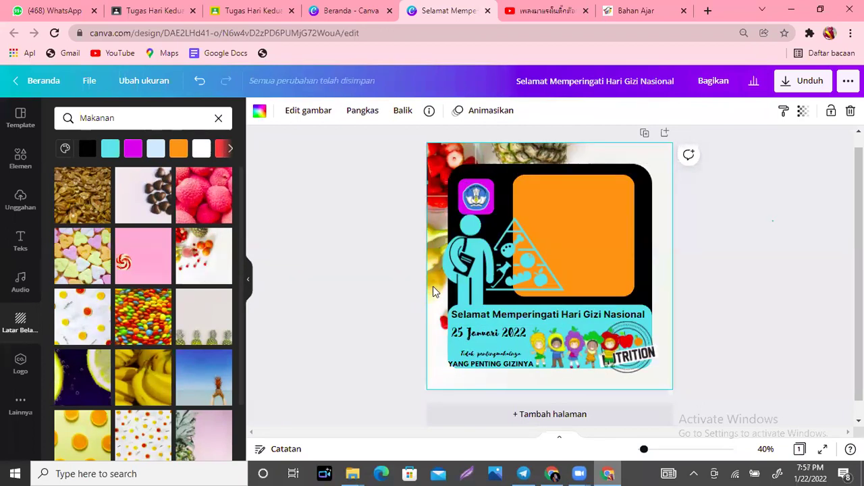
key("Escape")
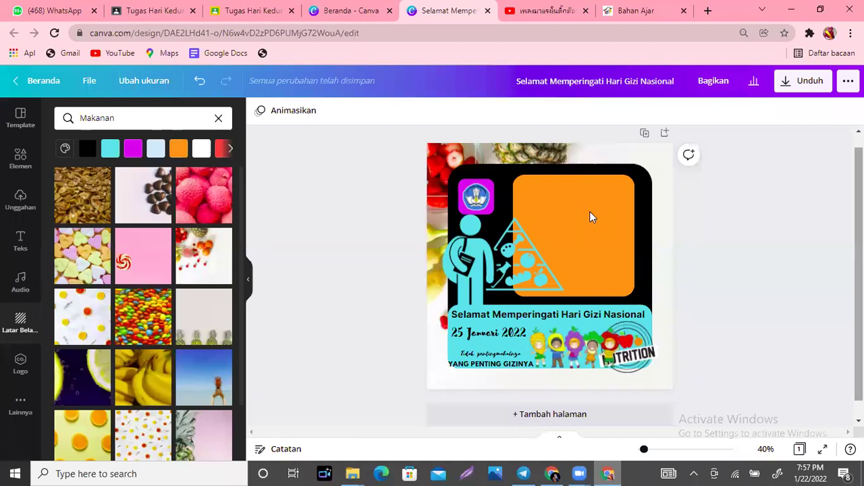
scroll(587, 217, "down", 1)
scroll(590, 216, "up", 1)
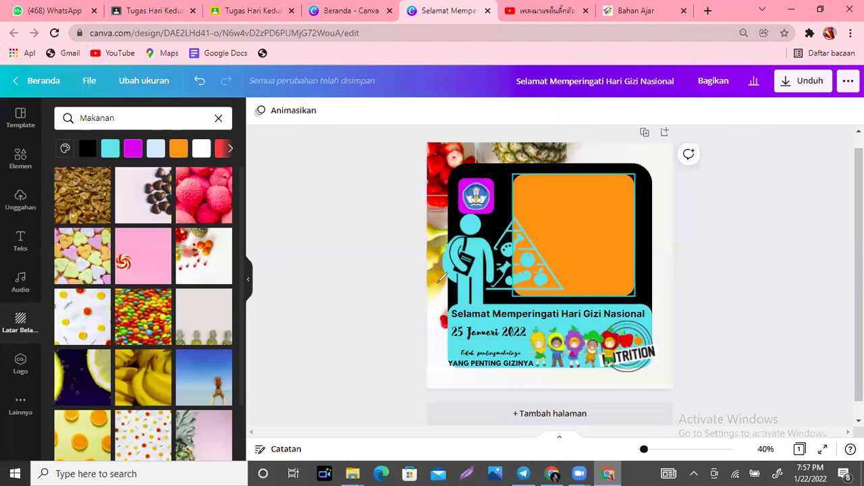
key("Tab")
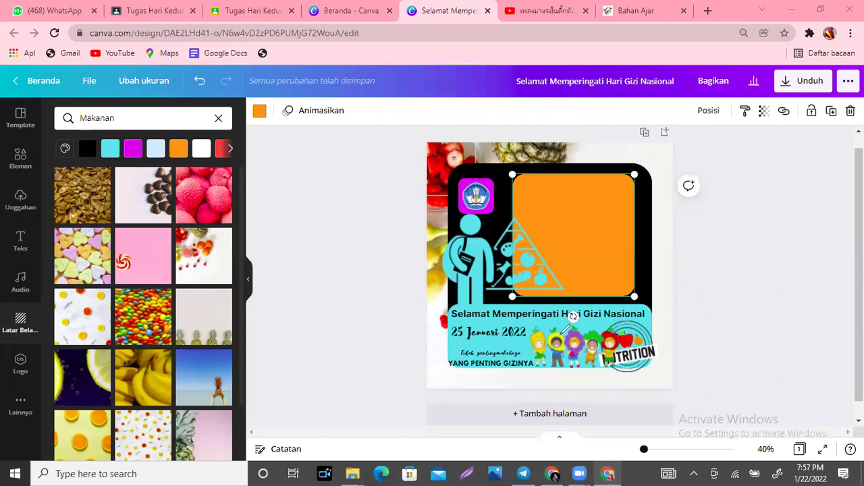
key("Escape")
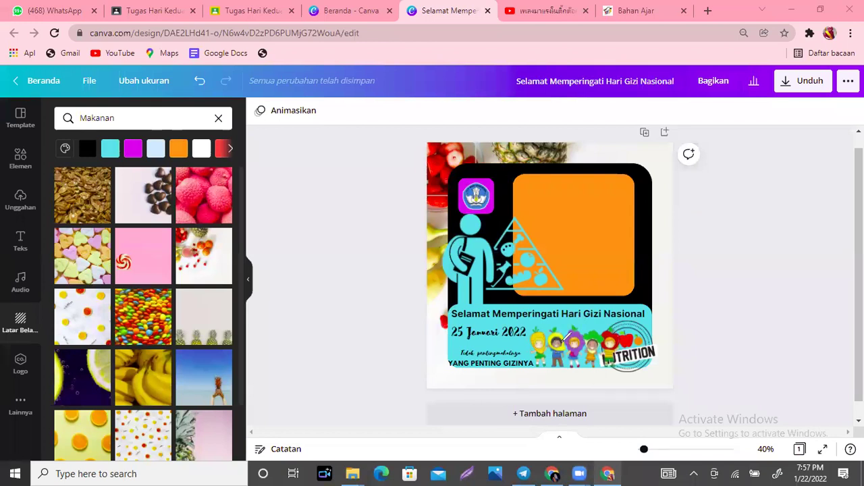
left_click_drag(573, 184, 616, 192)
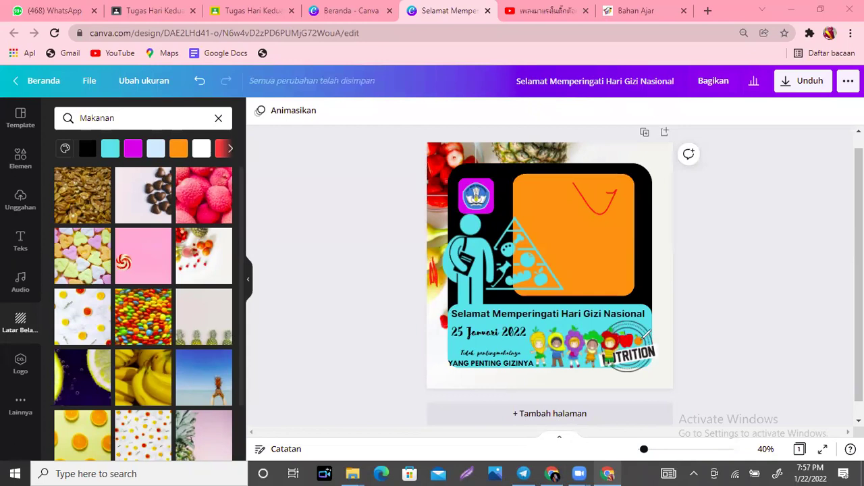
left_click_drag(645, 336, 594, 358)
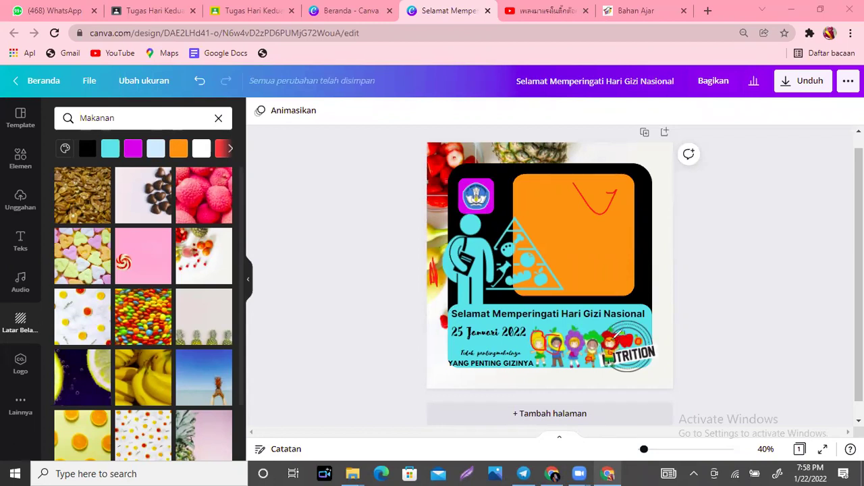
mouse_move(616, 333)
left_mouse_down()
mouse_move(574, 192)
mouse_move(594, 223)
mouse_move(574, 243)
mouse_move(627, 202)
left_mouse_up()
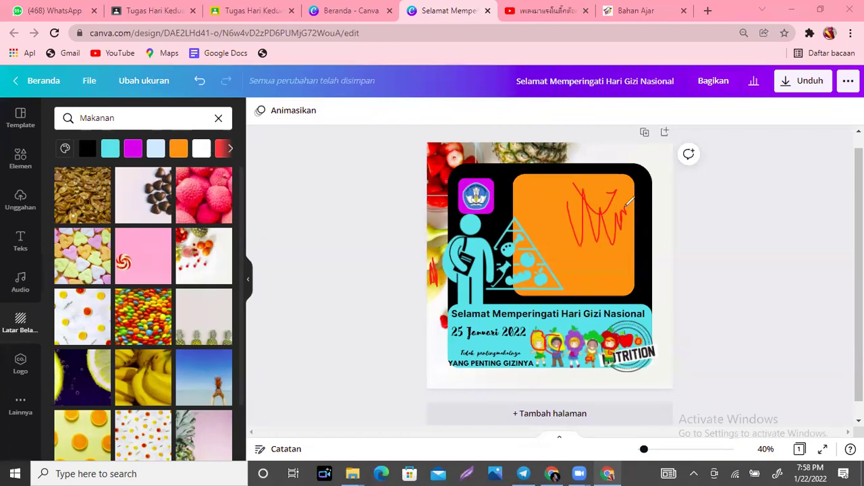
mouse_move(546, 191)
left_mouse_down()
mouse_move(570, 244)
mouse_move(603, 203)
mouse_move(539, 239)
left_mouse_up()
left_click_drag(439, 239, 443, 273)
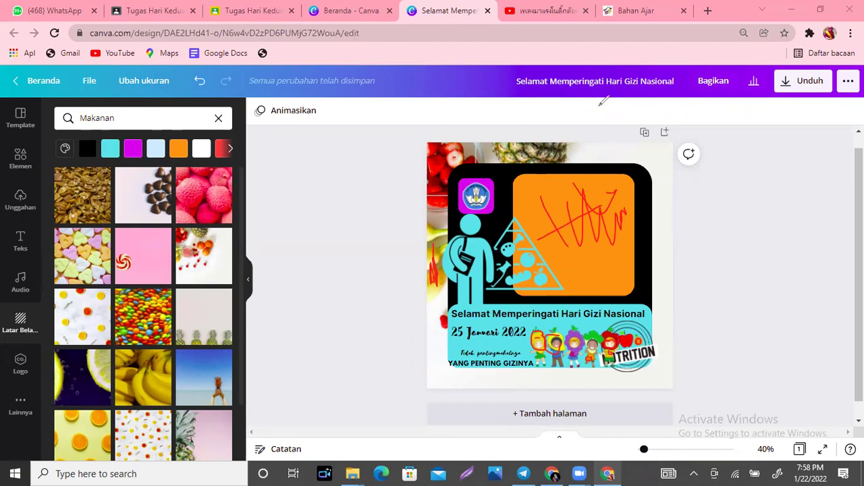
key("e")
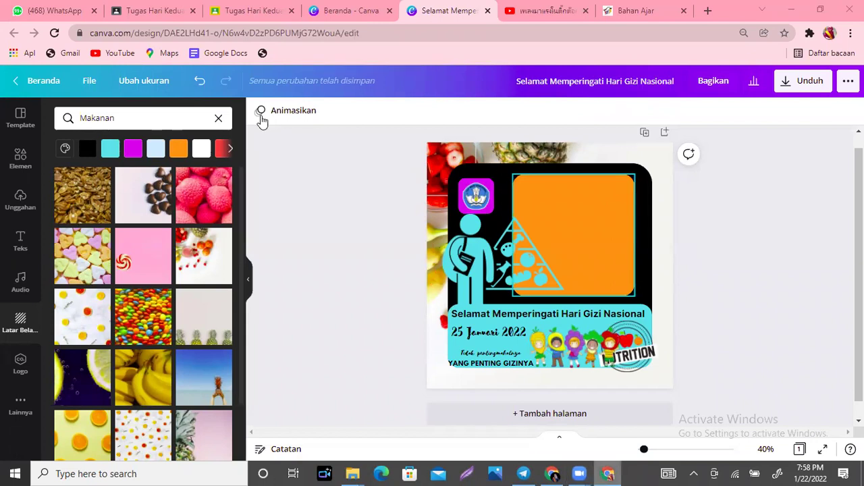
Change the magenta square behind the logo to the custom blue #6CB3E6
key("ctrl+z")
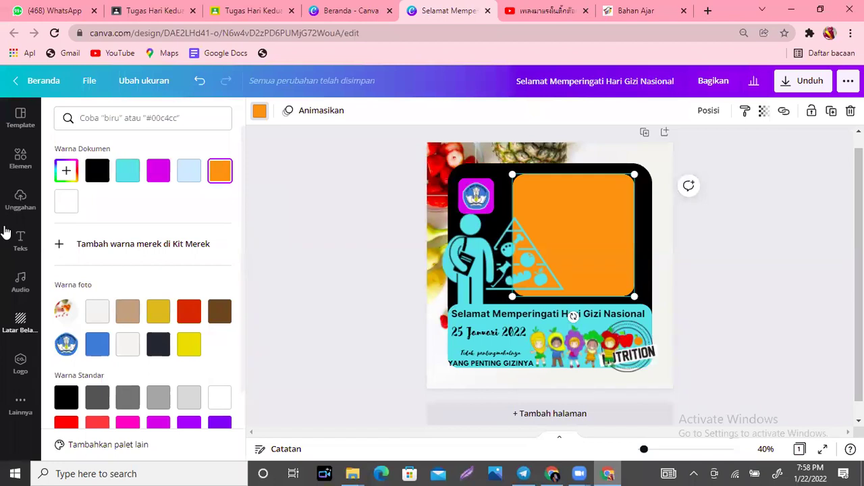
left_click(66, 174)
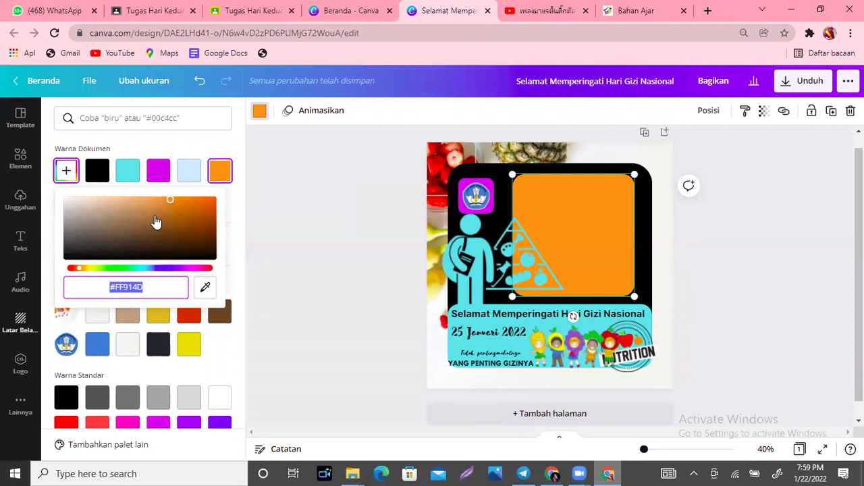
key("Tab")
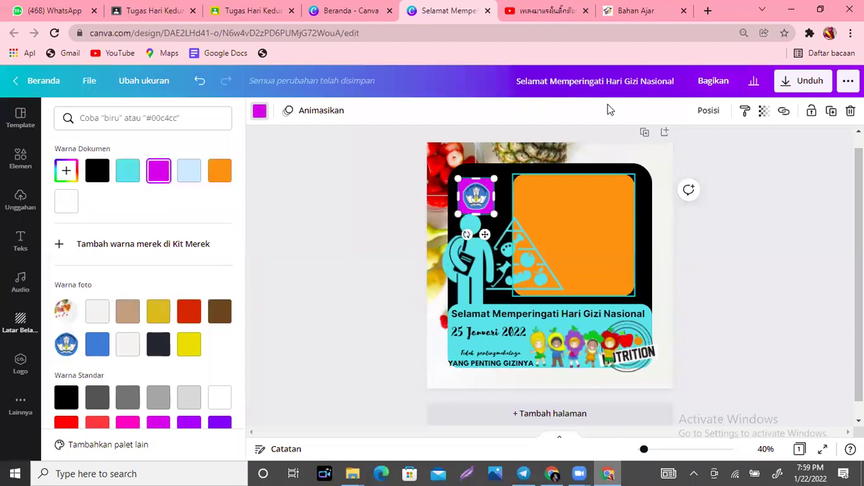
key("Tab")
key("Return")
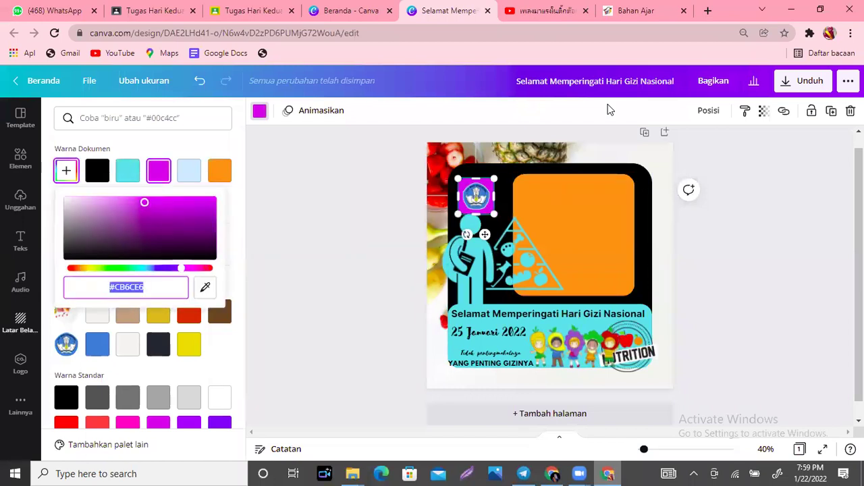
type("#846CE6")
key("Return")
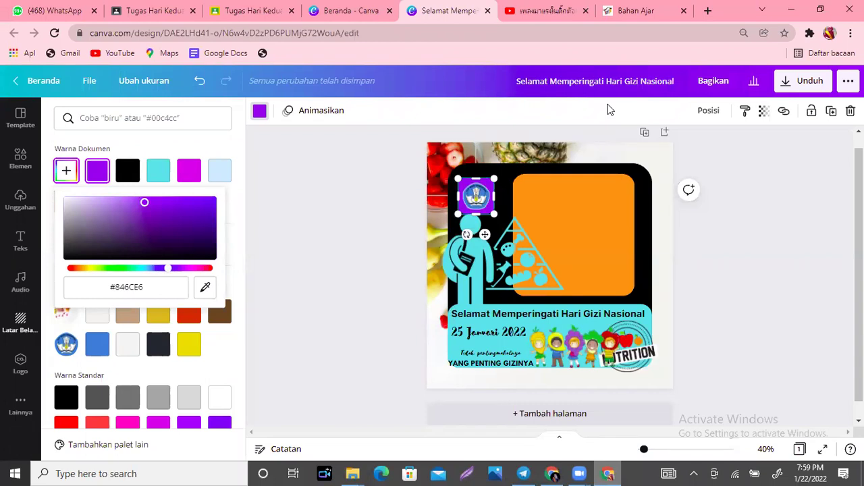
key("Left")
key("Left")
key("Left")
key("Left")
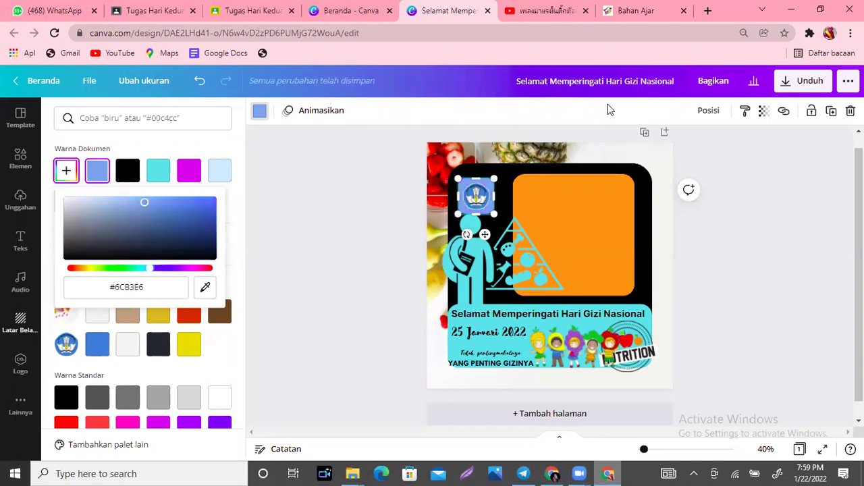
Darken the colour of the square behind the logo to navy #263D4D
key("Down")
key("Down")
key("Down")
key("Down")
key("Down")
key("Down")
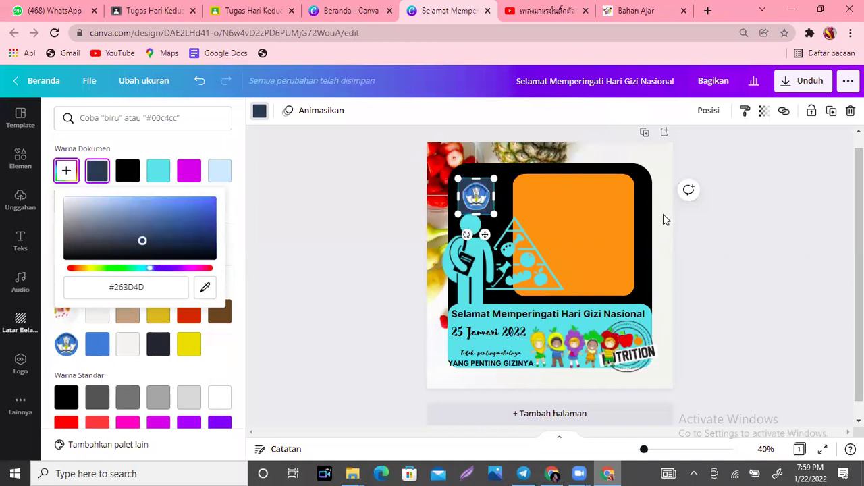
Change the orange rounded square to the custom pink #F46795
key("Tab")
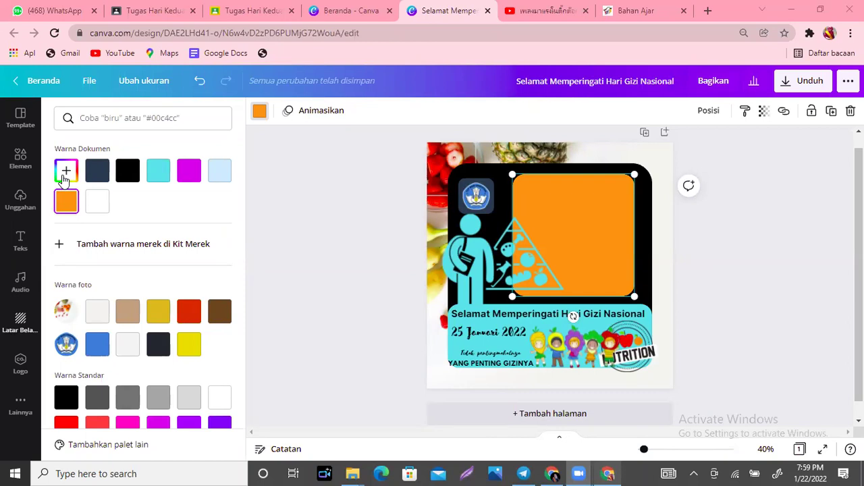
key("Escape")
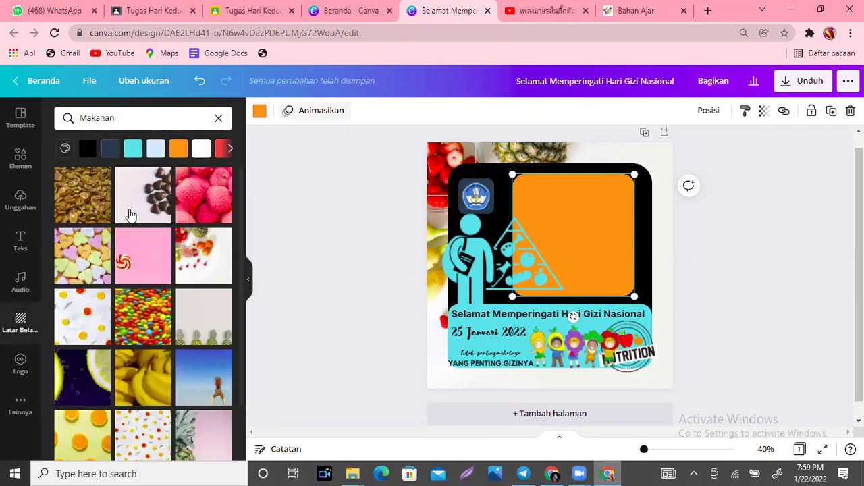
key("Return")
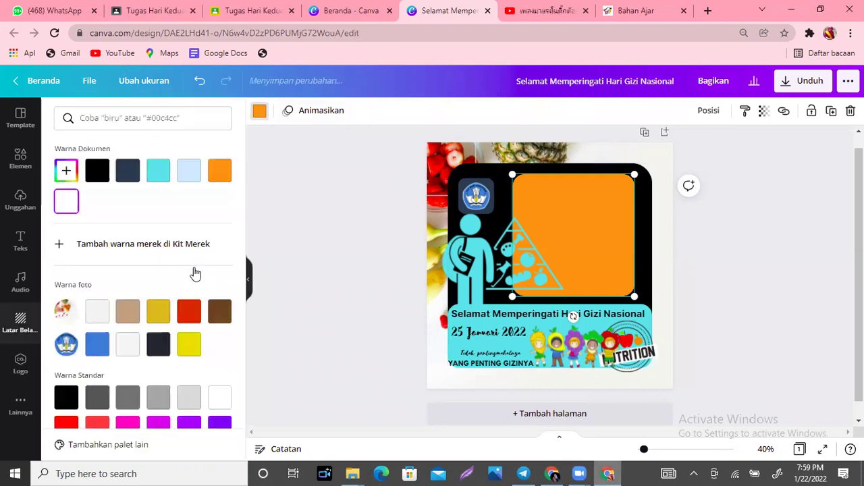
key("Return")
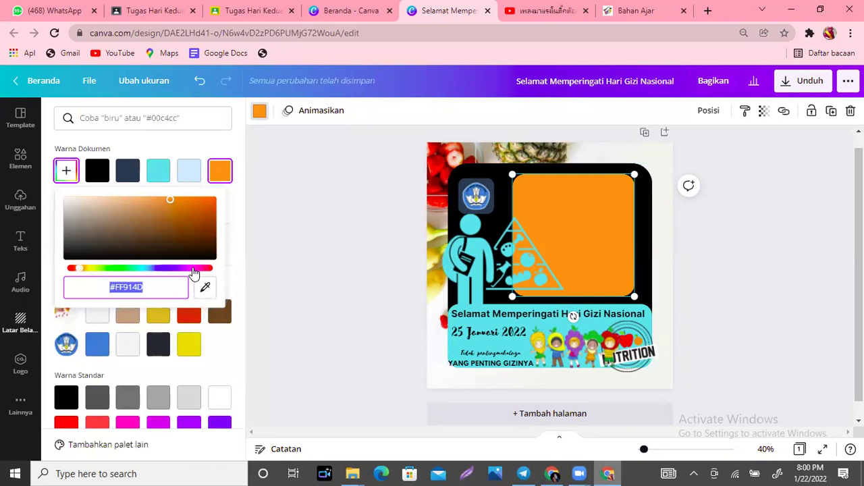
left_click(193, 271)
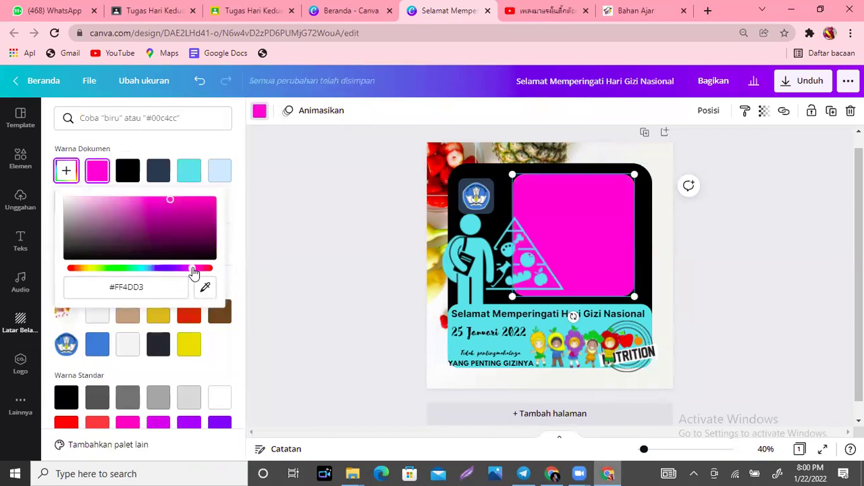
left_click(127, 219)
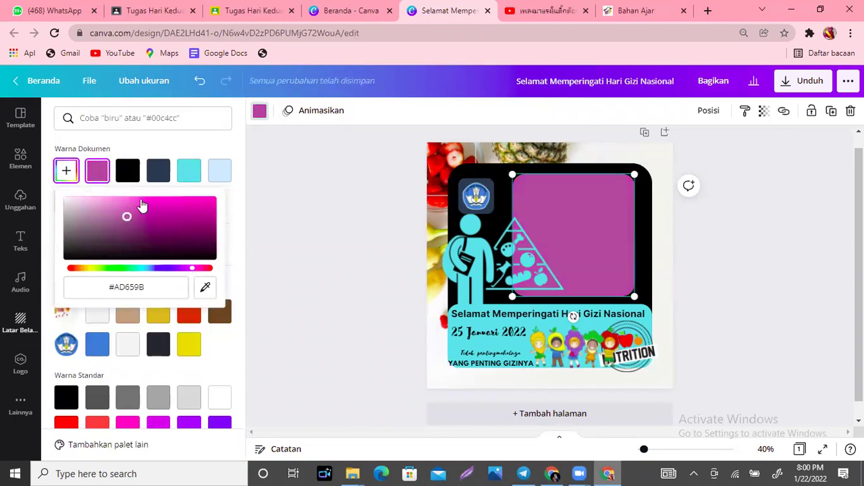
left_click(152, 199)
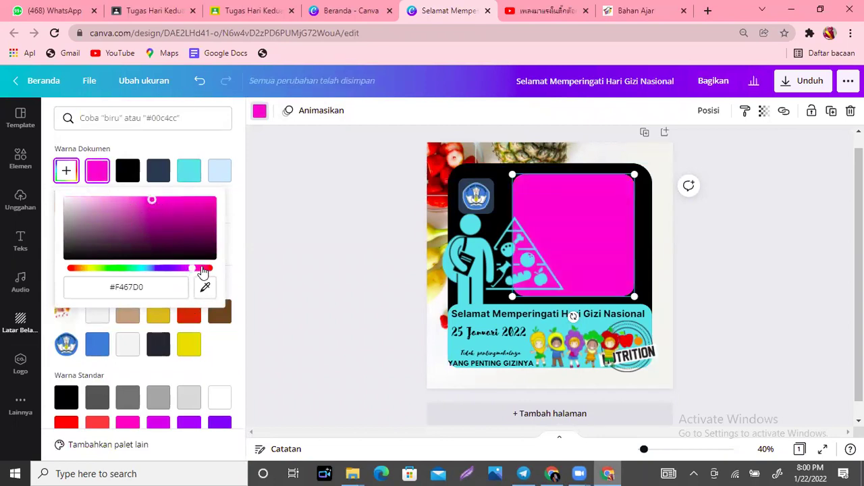
left_click(201, 268)
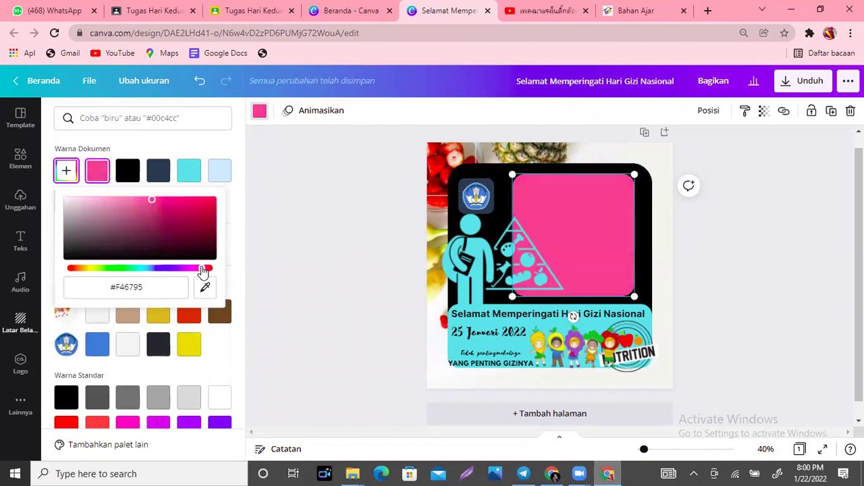
key("Escape")
key("Escape")
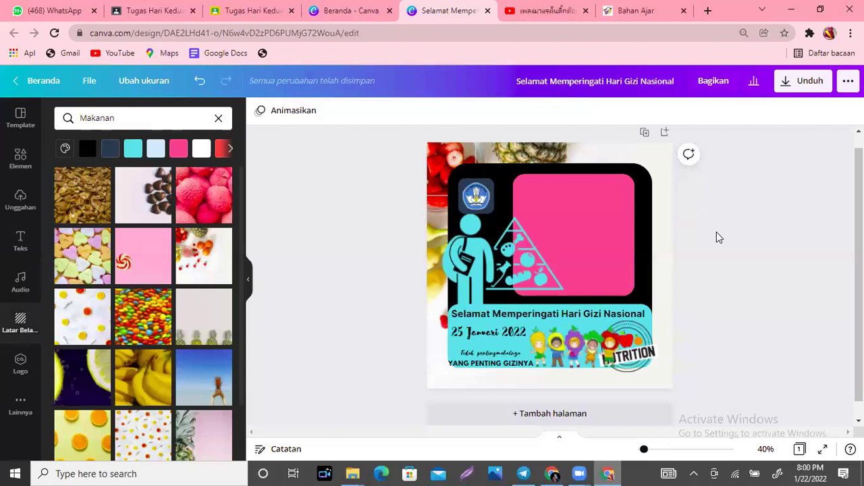
Duplicate the pink rounded square and colour the copy white
left_click(636, 218)
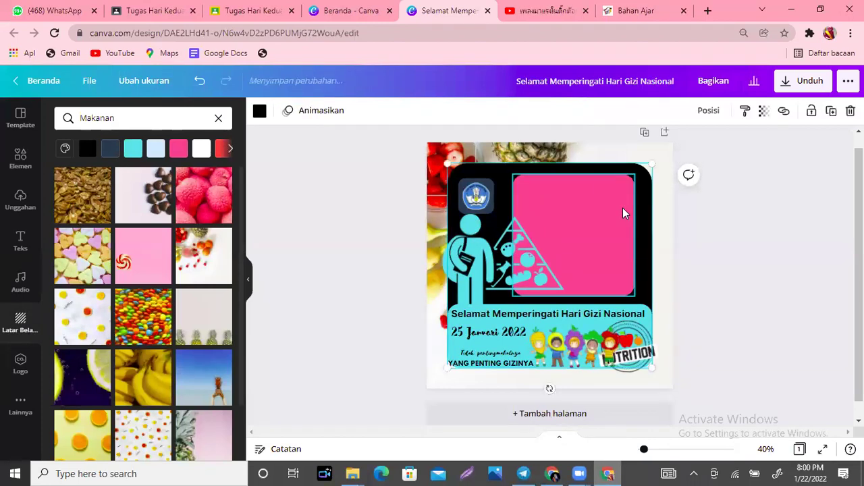
left_click(623, 213)
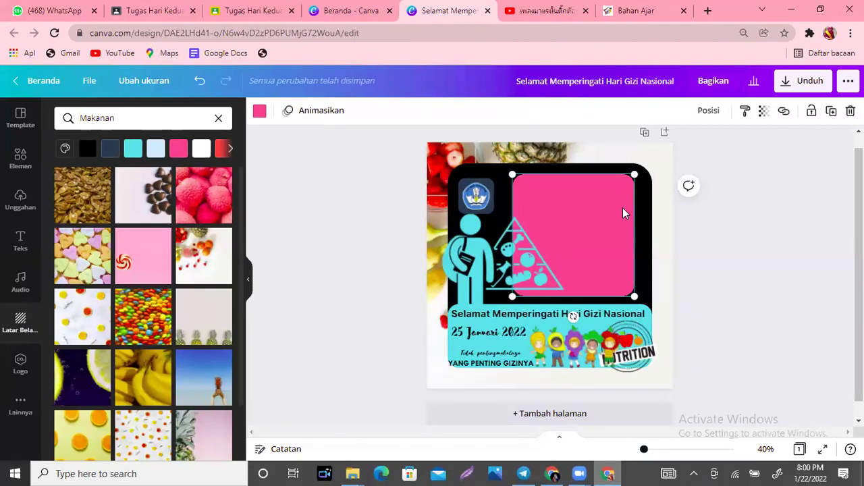
left_click_drag(623, 213, 627, 217)
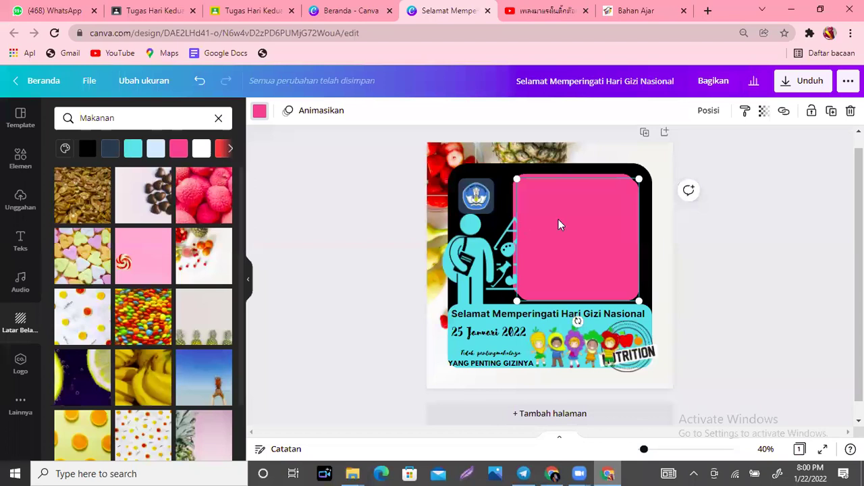
left_click(593, 230)
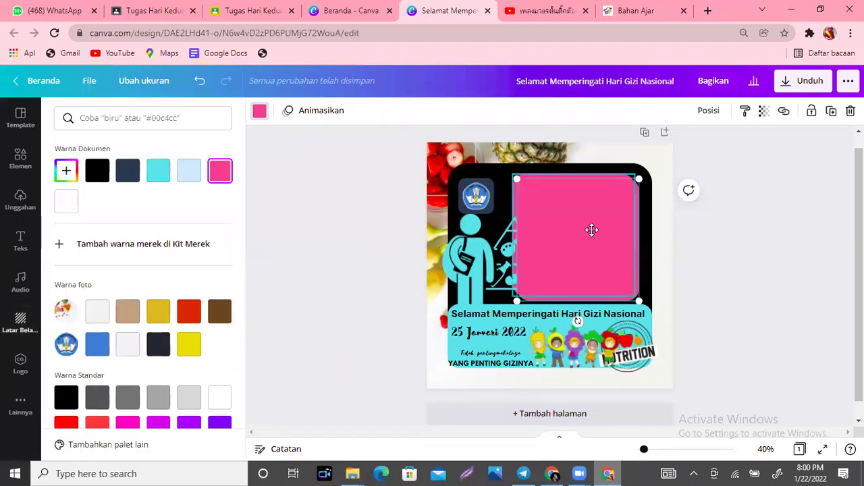
left_click(66, 202)
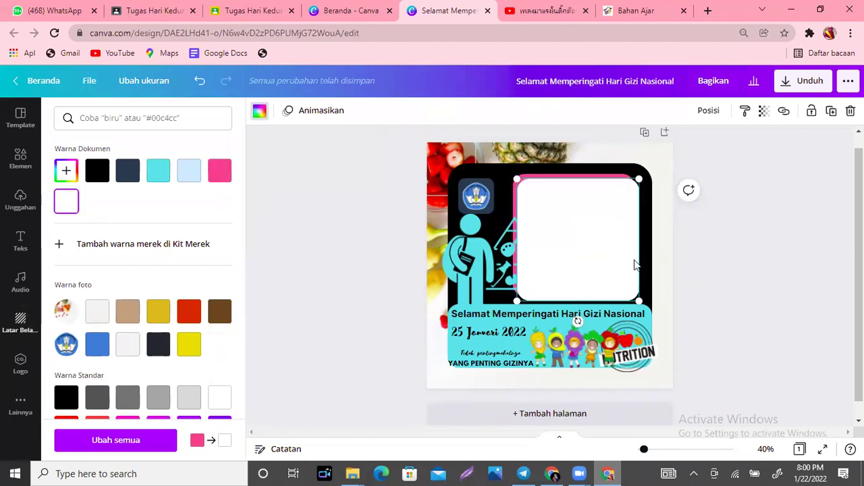
Enlarge the white rounded square slightly and place it centred directly behind the pink one as a border
left_click_drag(638, 287, 639, 298)
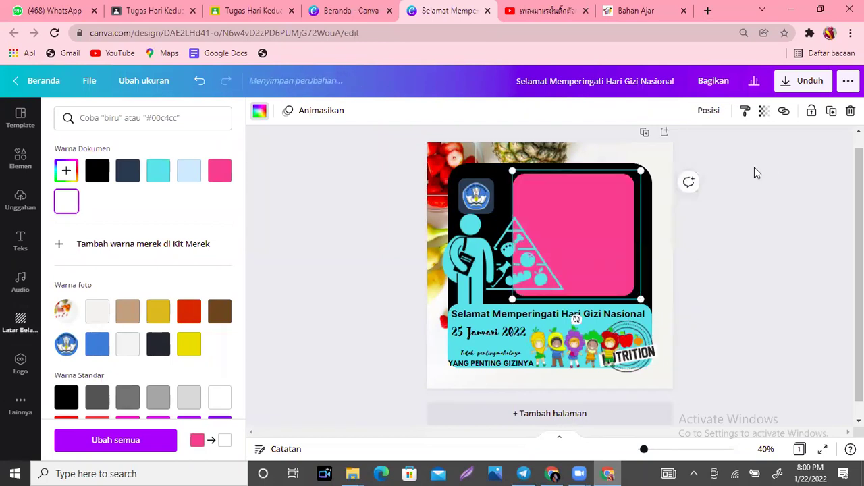
left_click(150, 244)
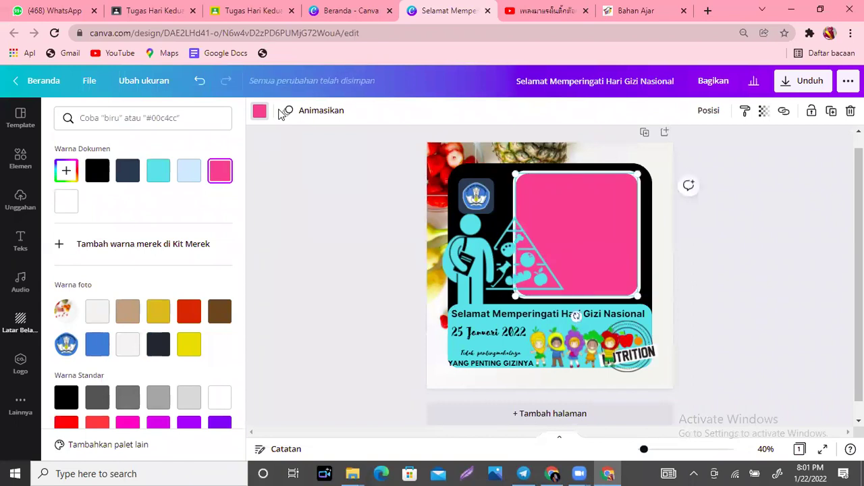
key("Escape")
key("Escape")
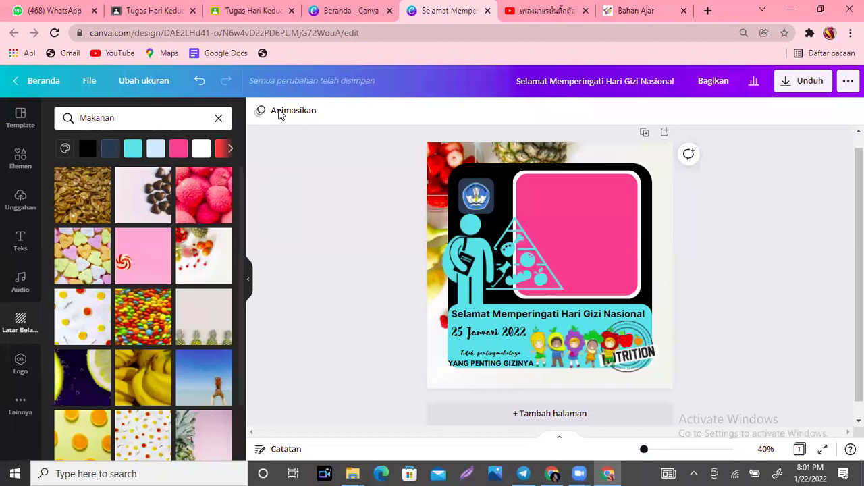
Download the design as a JPG file
left_click(802, 81)
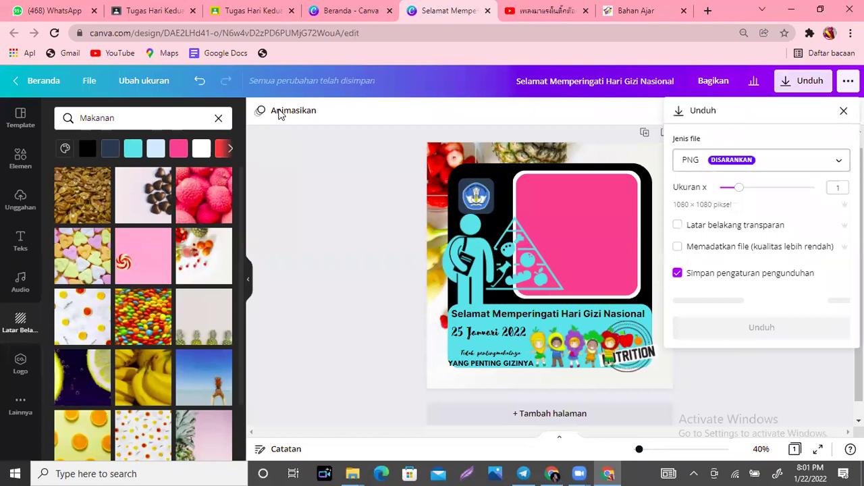
left_click(761, 159)
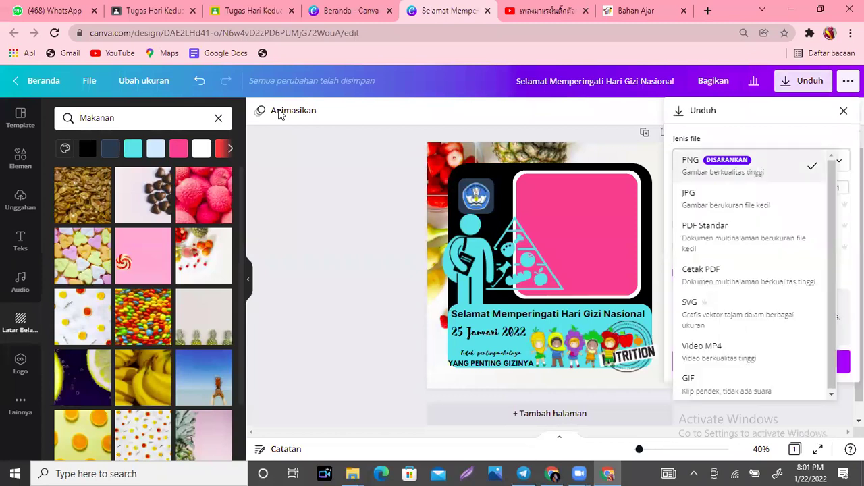
left_click(688, 196)
left_click(761, 356)
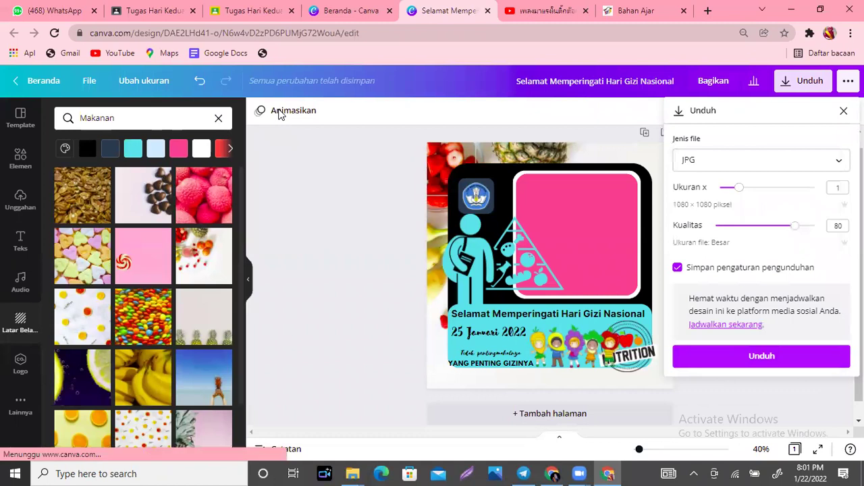
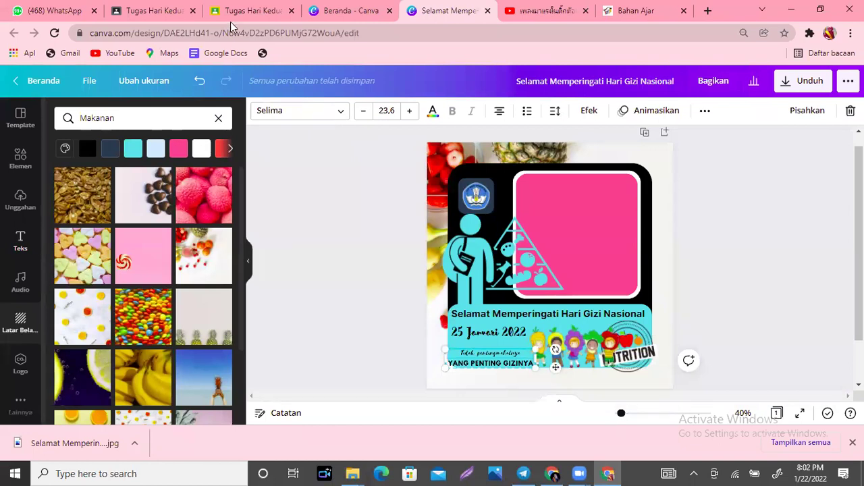
Insert the "TALK TO US" text combination on the page and delete it again
key("t")
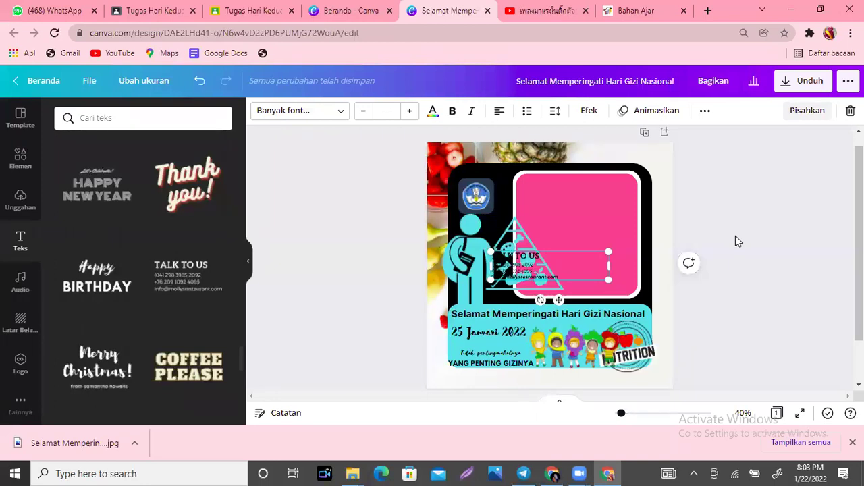
key("Delete")
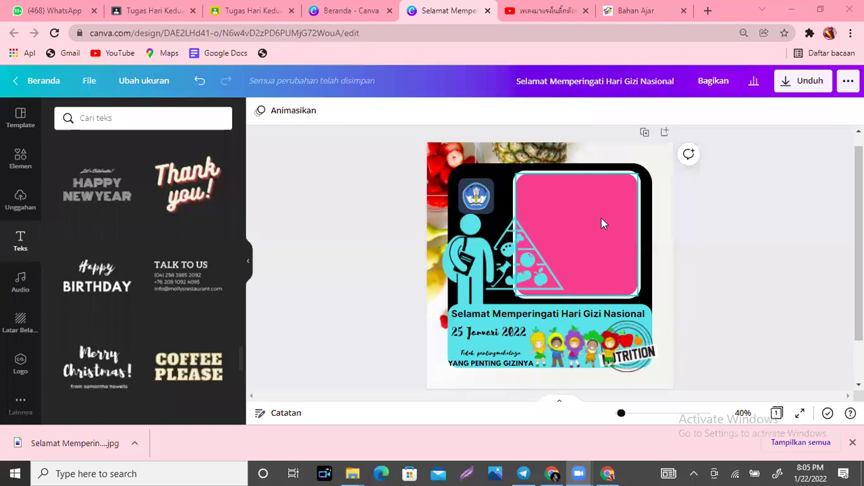
Move the navy square and the logo on it slightly upward, clear of the blue figure's head
left_click(482, 195)
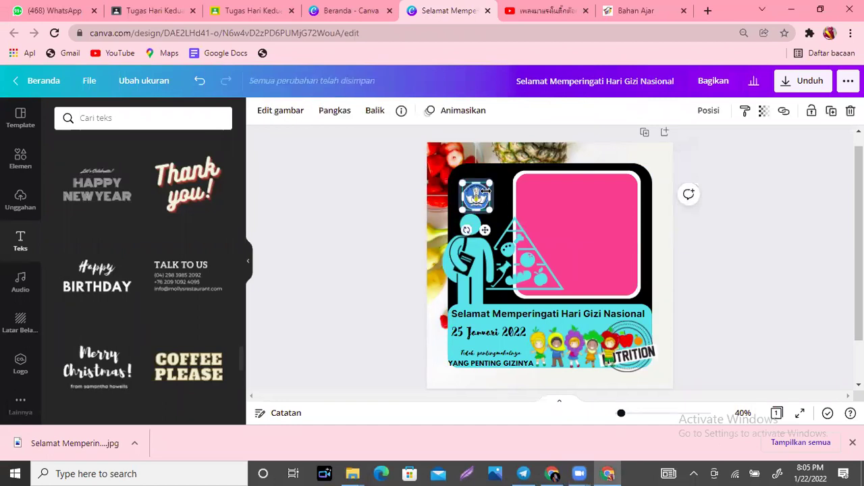
left_click(720, 219)
left_click(487, 178)
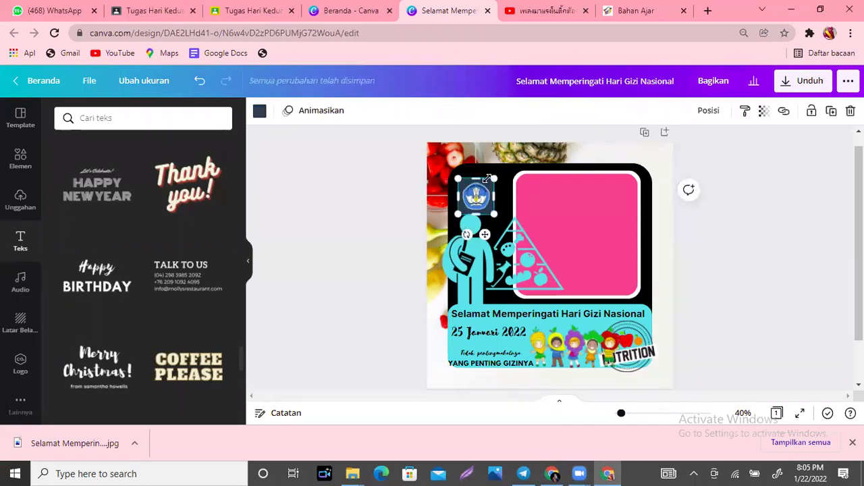
left_click_drag(487, 178, 482, 196)
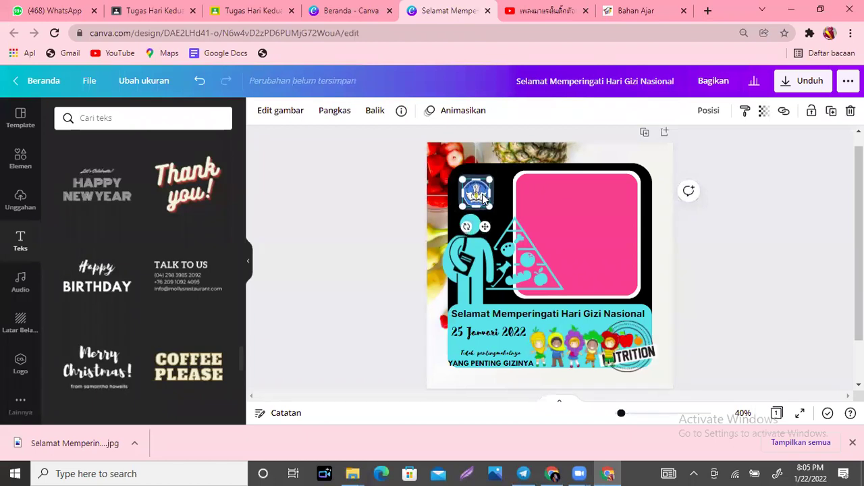
key("Up")
key("Up")
key("Up")
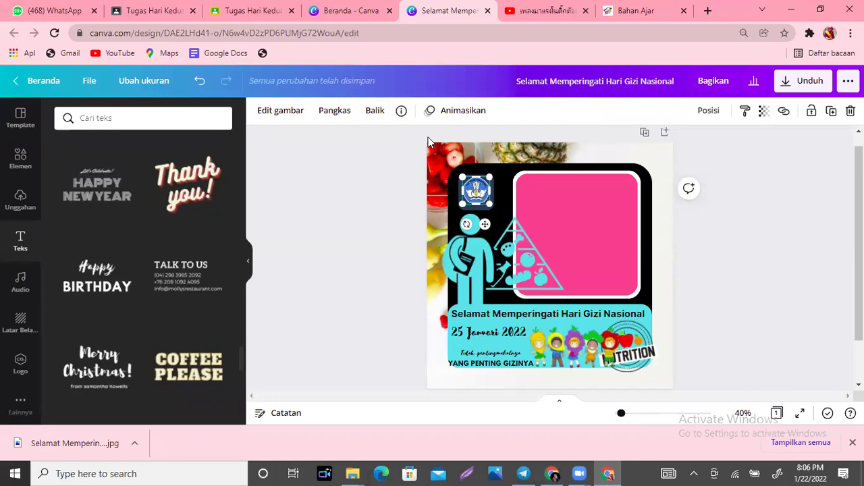
Switch to the Canva home page and examine the list of teams in the account menu
left_click(370, 15)
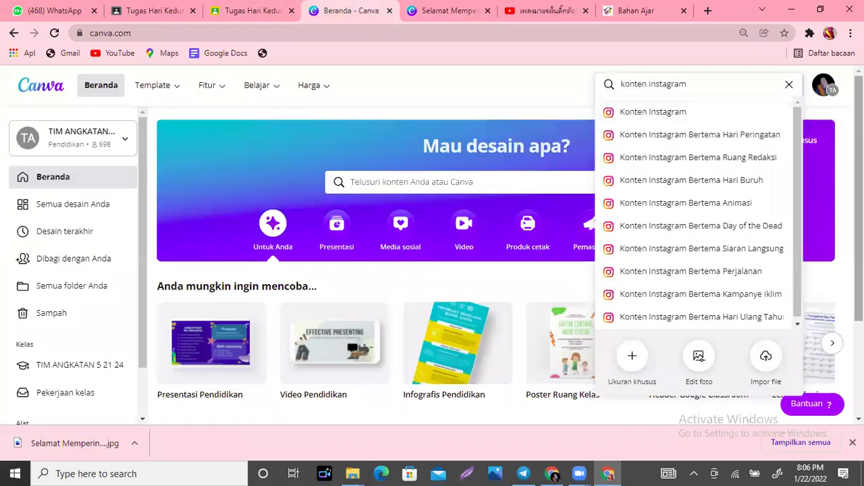
left_click(825, 89)
left_click(828, 92)
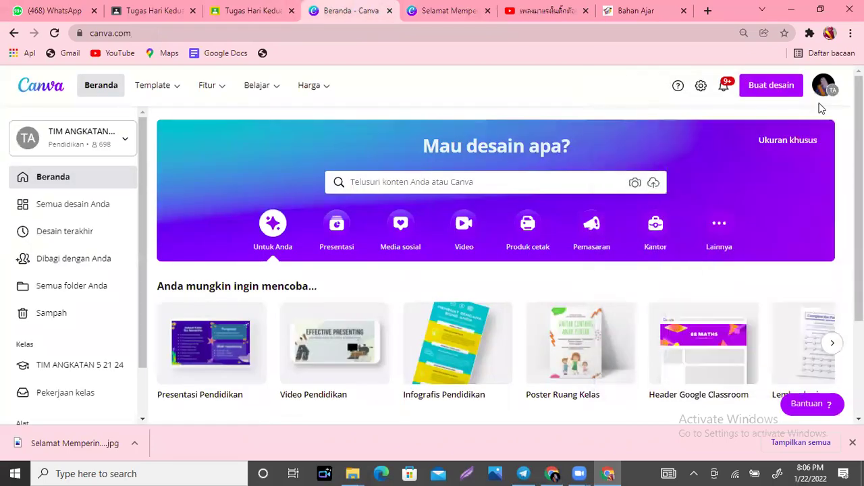
left_click(821, 99)
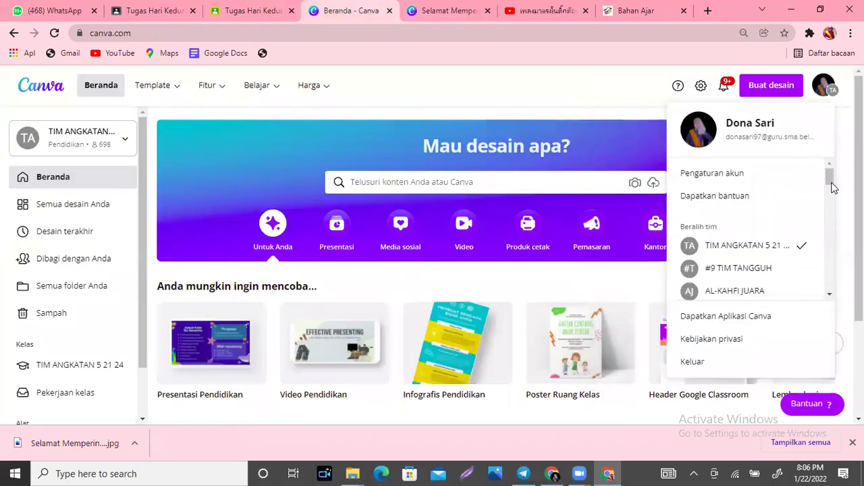
left_click_drag(832, 181, 832, 252)
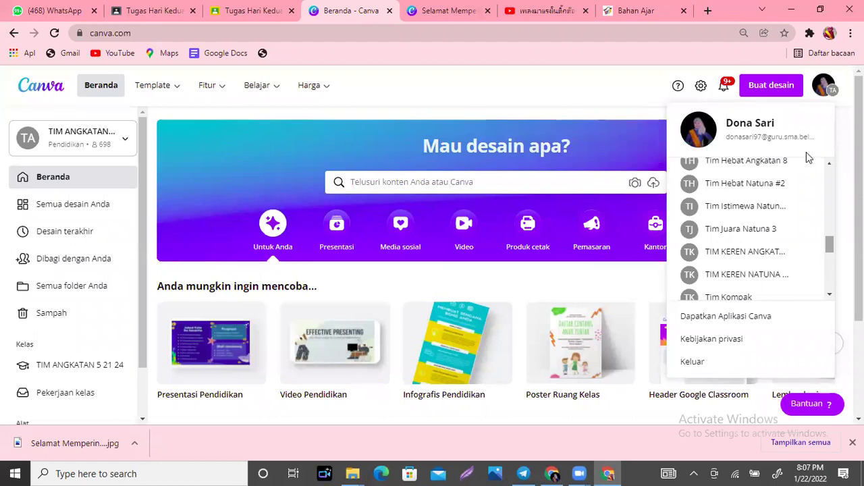
scroll(807, 155, "down", 4)
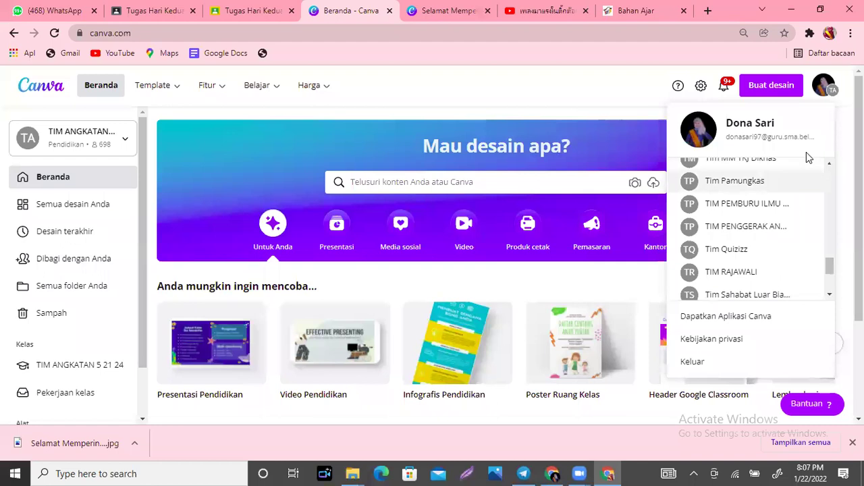
scroll(806, 155, "up", 1)
scroll(809, 156, "up", 10)
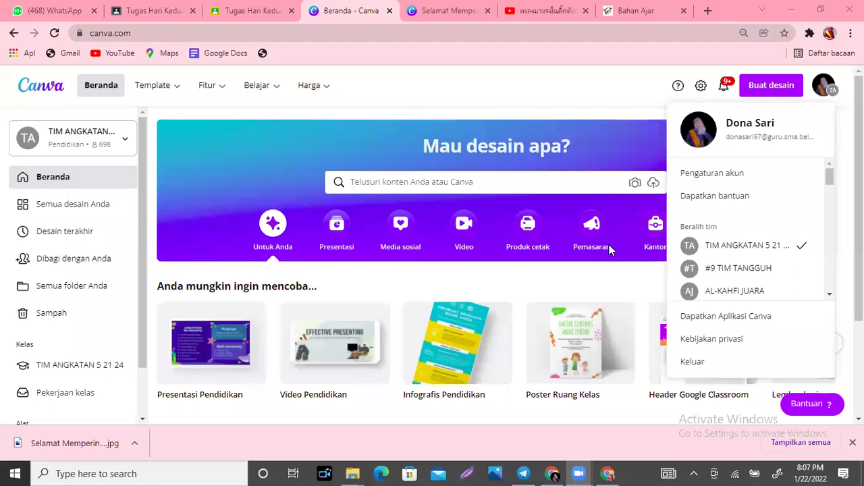
Return to the Hari Gizi Nasional design, duplicate the pink rounded square and recolour the copy turquoise
key("ctrl+Tab")
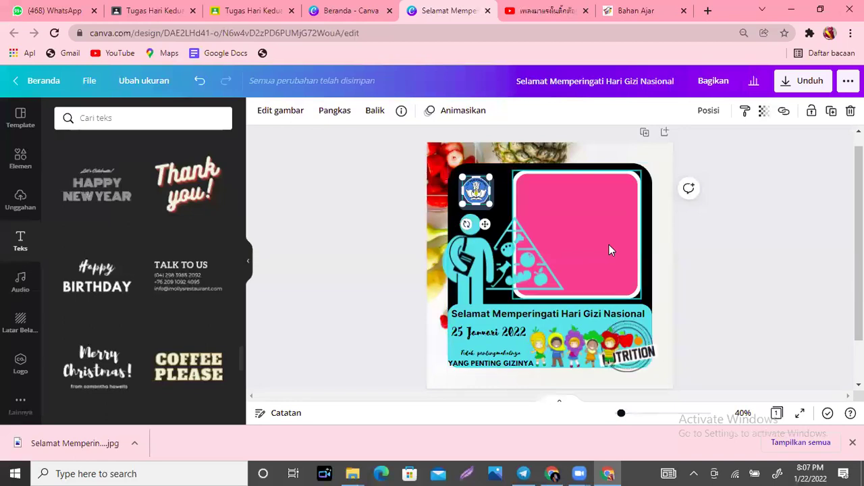
left_click(609, 246)
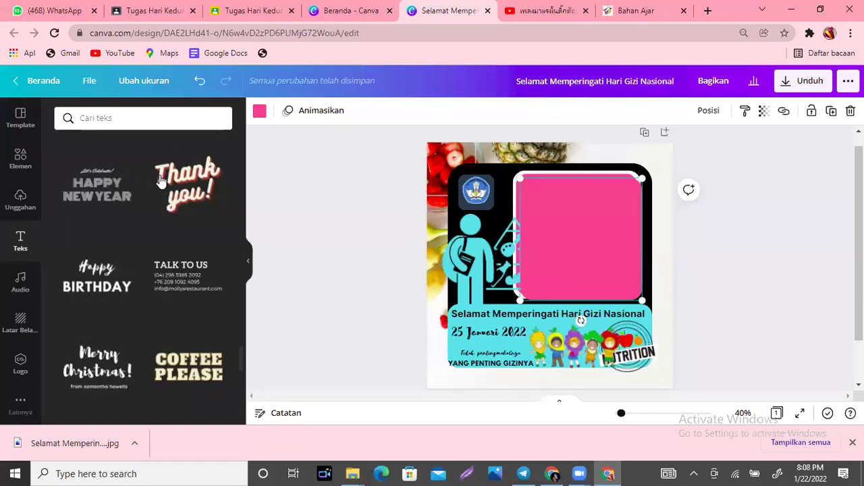
left_click_drag(499, 280, 667, 268)
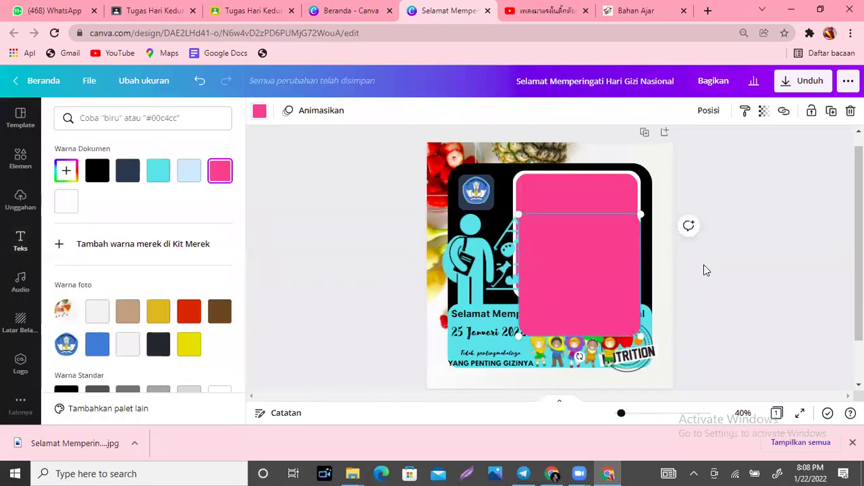
key("Tab")
key("Tab")
key("Return")
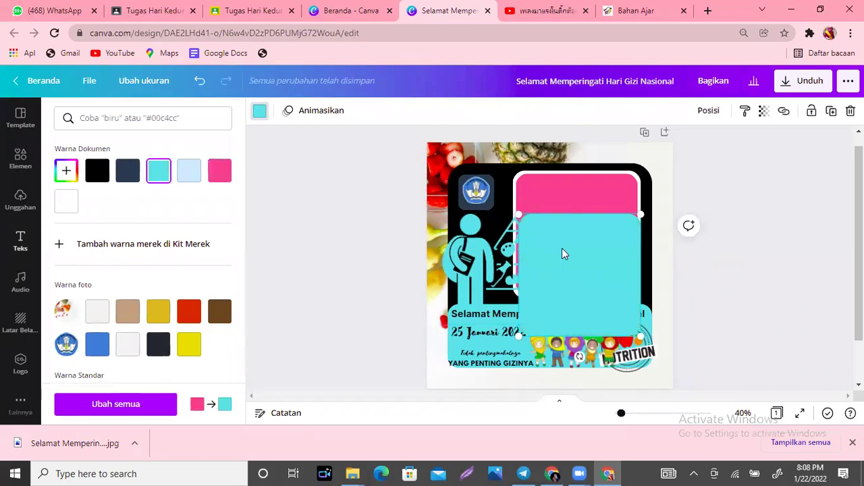
Place the turquoise square over the pink one, enlarge it slightly and send it backward to form a thin outer border
mouse_move(560, 216)
left_mouse_down()
mouse_move(558, 198)
mouse_move(560, 225)
mouse_move(559, 217)
left_mouse_up()
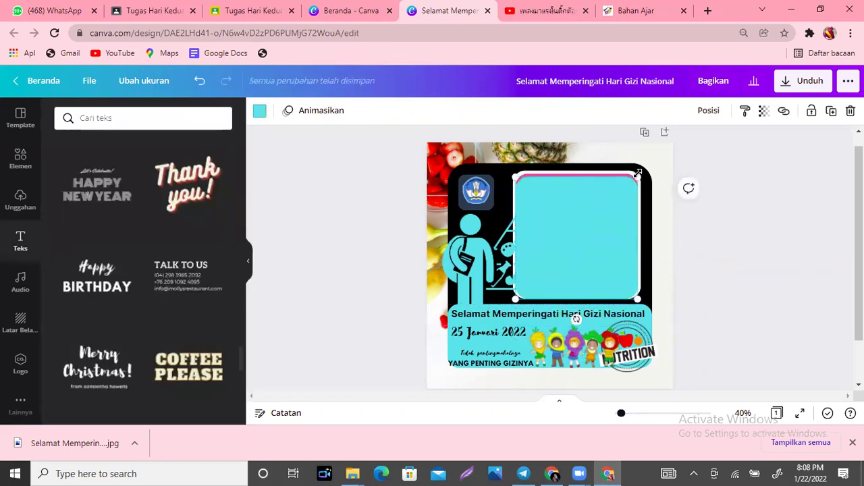
left_click_drag(639, 175, 648, 167)
left_click_drag(617, 198, 611, 198)
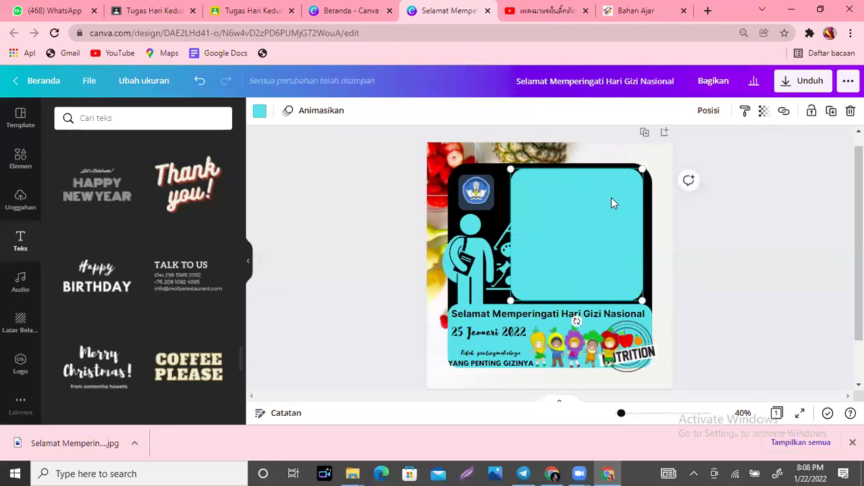
left_click(709, 113)
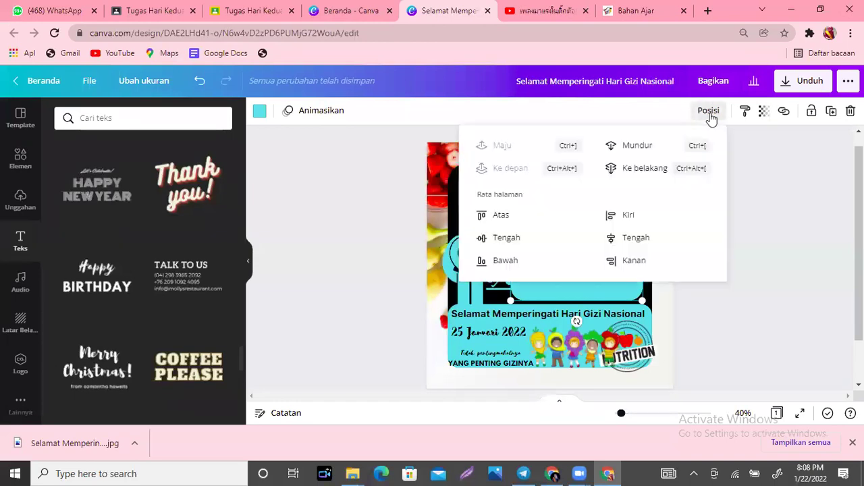
left_click(645, 150)
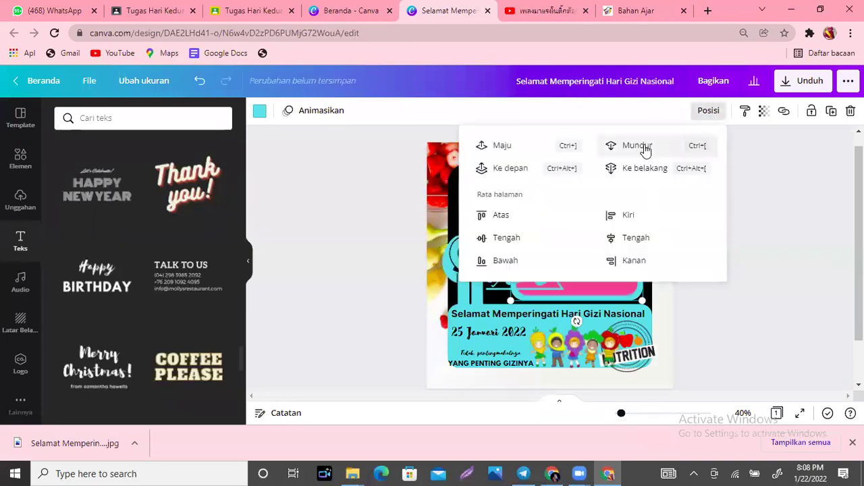
left_click(776, 206)
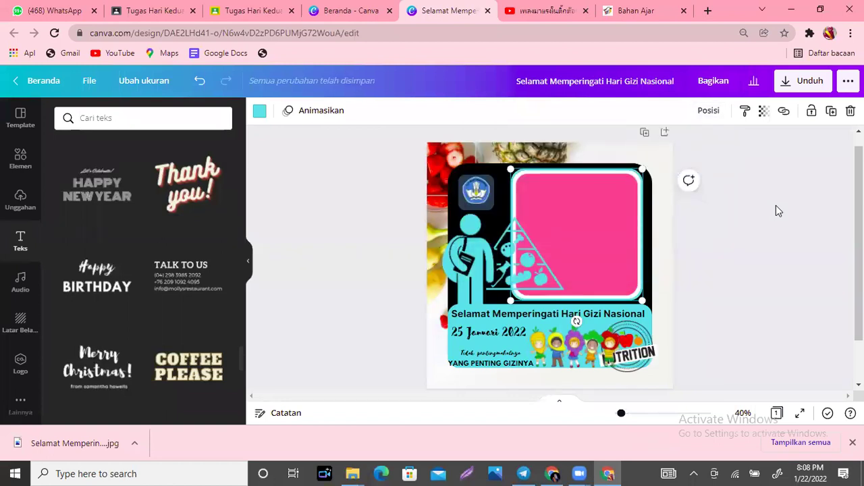
left_click(776, 205)
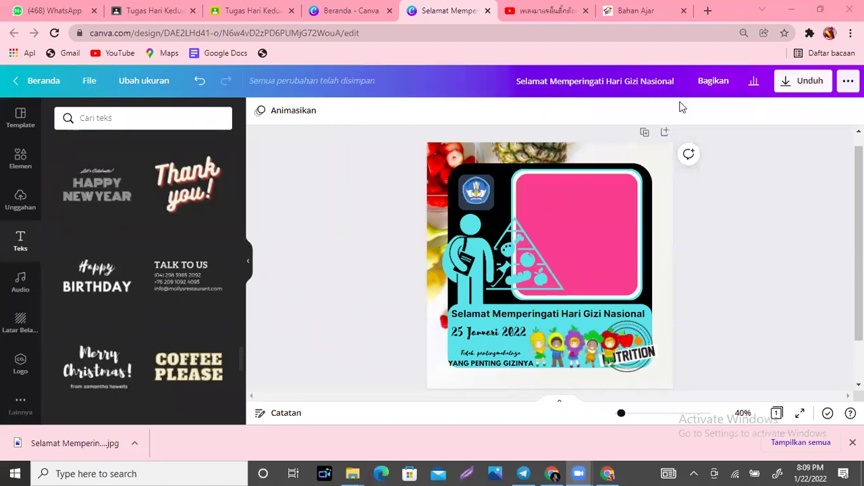
Nudge the navy square further upward and shift the logo up to keep it centred on the square
left_click(491, 191)
key("Up")
key("Up")
key("Up")
key("Up")
key("Up")
key("Up")
key("Up")
key("Up")
key("Up")
key("Up")
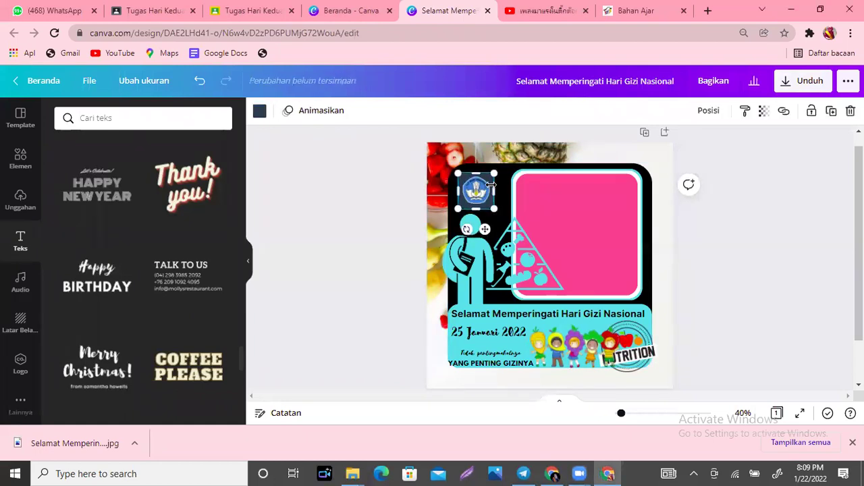
key("Up")
key("Up")
key("Up")
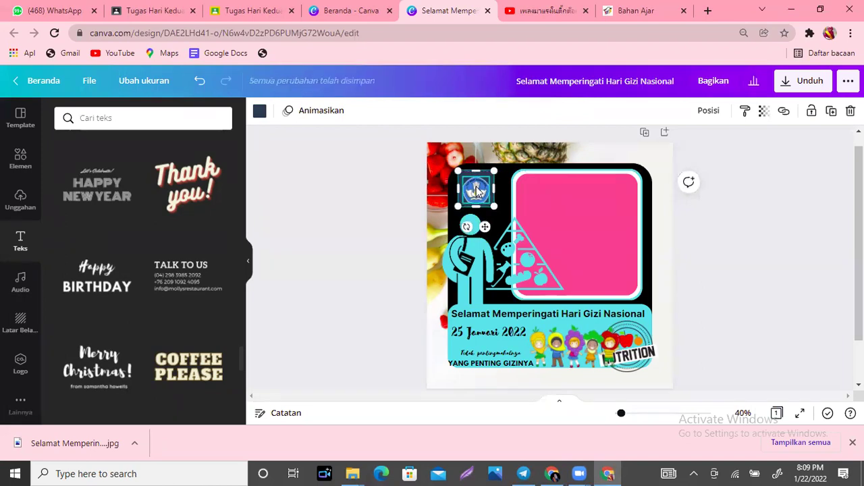
left_click(477, 191)
key("Up")
key("Up")
key("Up")
key("Up")
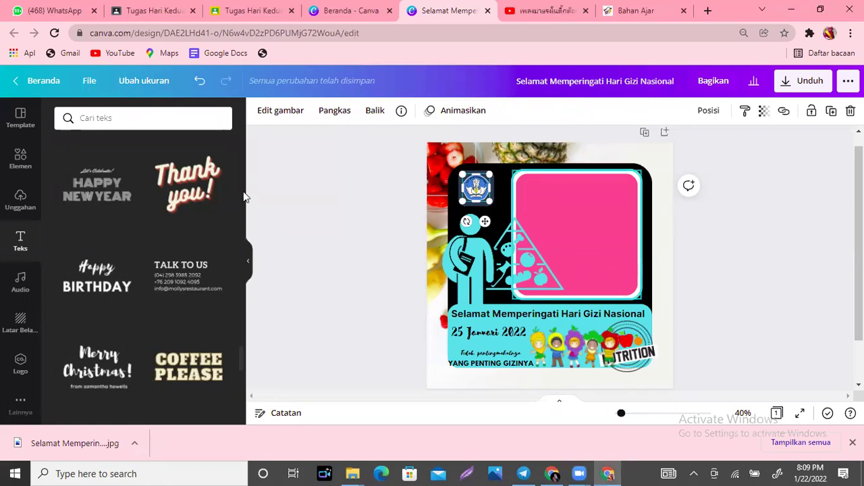
Look up "TUT WURI" in the elements library
key("ctrl+z")
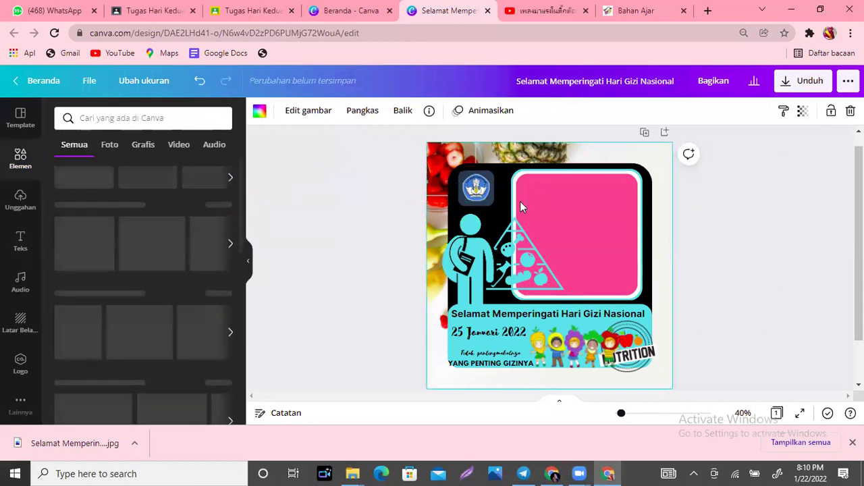
type("TUT W")
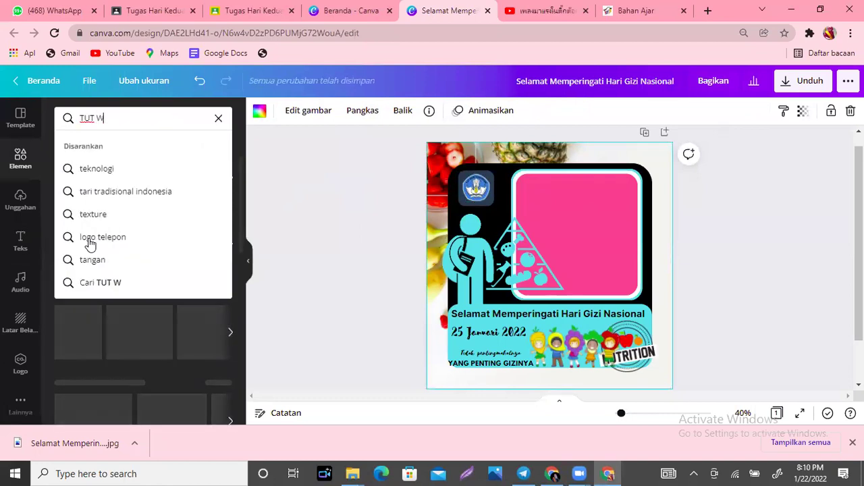
type("URI")
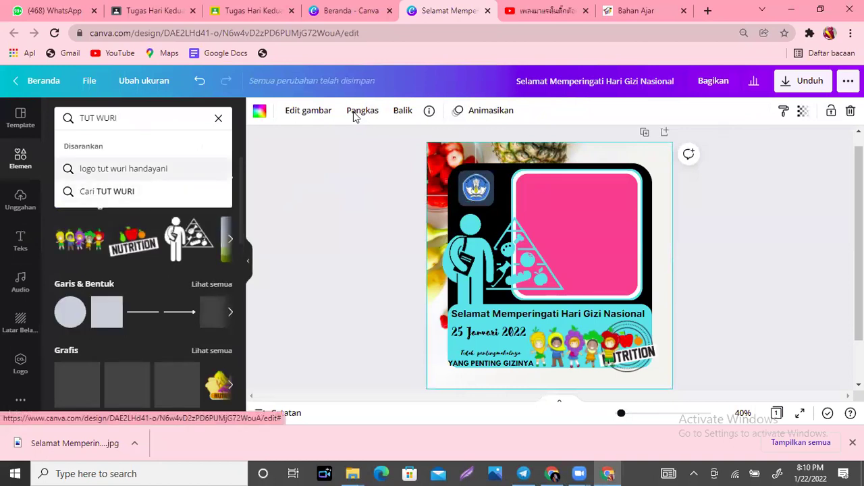
left_click(355, 116)
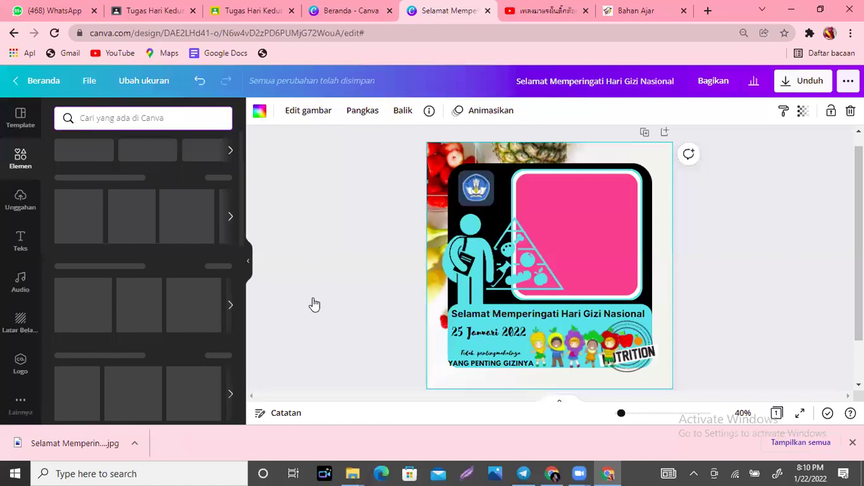
Switch to the #24 Canva Edu classwork in Google Classroom and post the draft material "Link penting membuat twibbon"
key("ctrl+2")
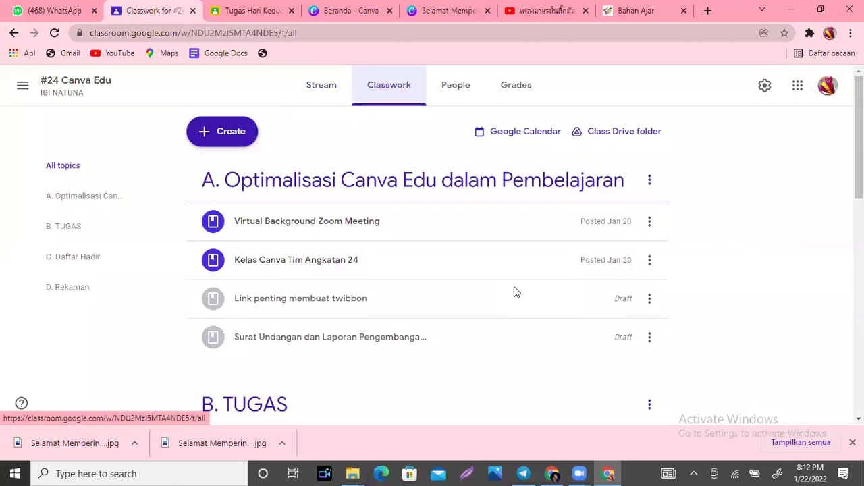
left_click(514, 286)
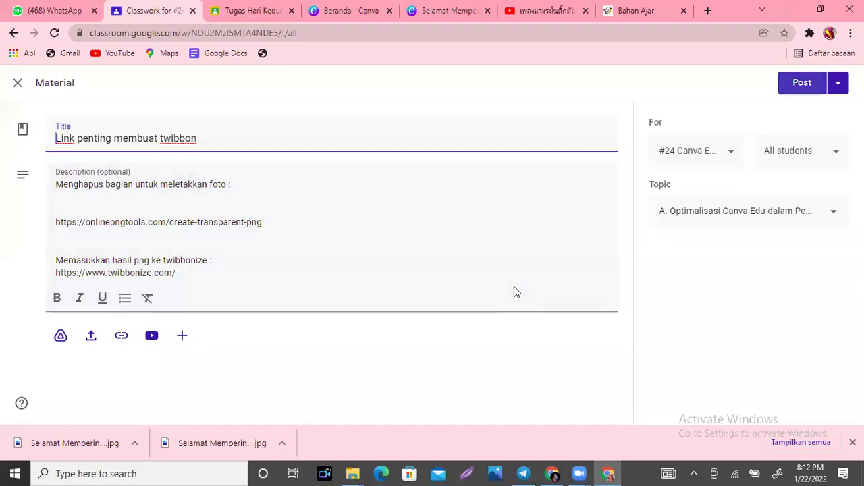
key("ctrl+Return")
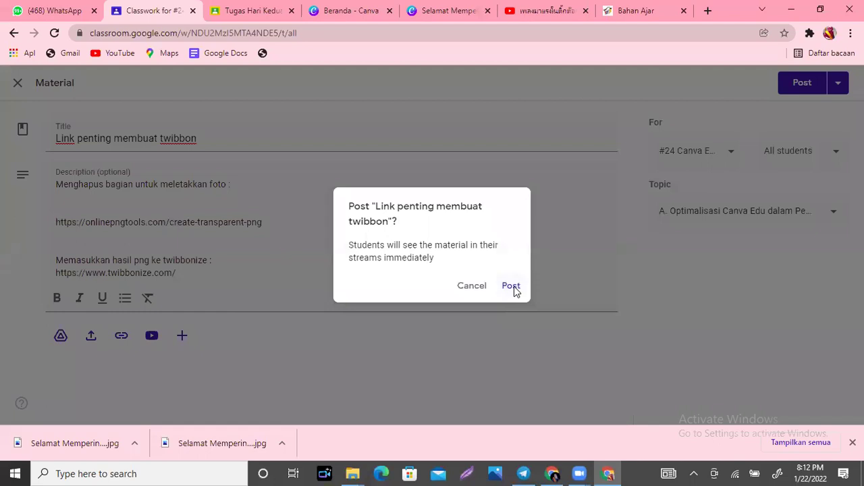
left_click(513, 286)
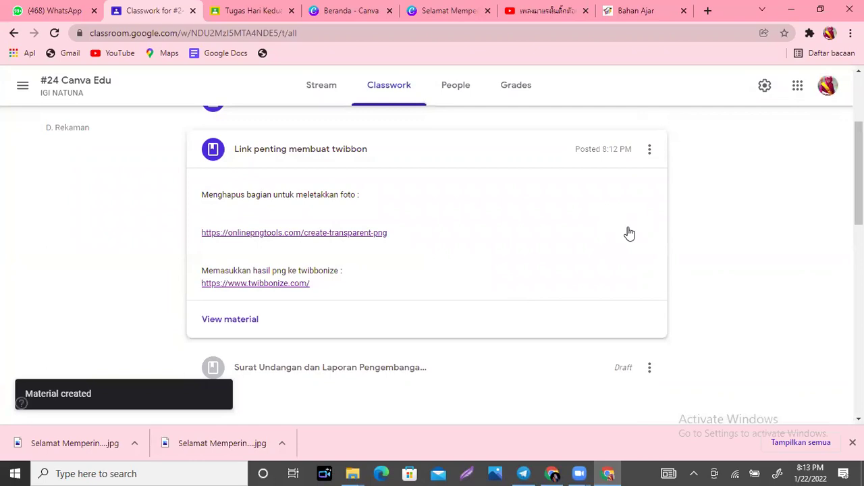
Copy the address of the onlinepngtools.com/create-transparent-png link in the posted material and open that page
right_click(223, 234)
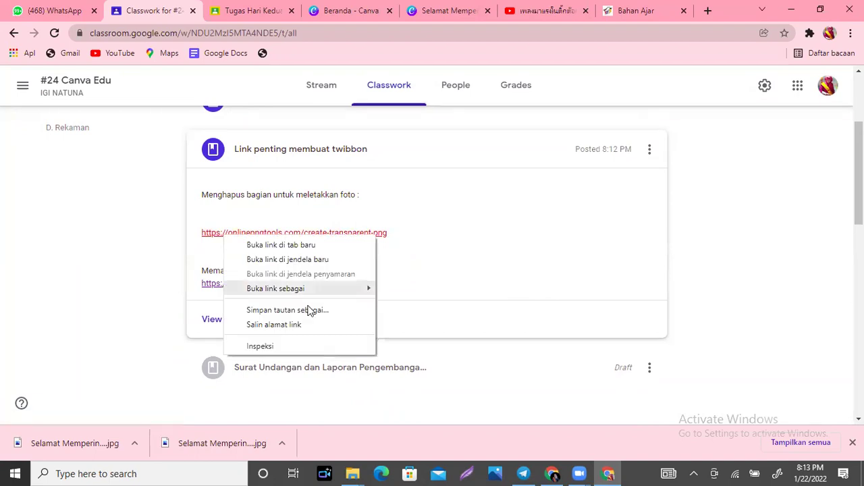
left_click(303, 324)
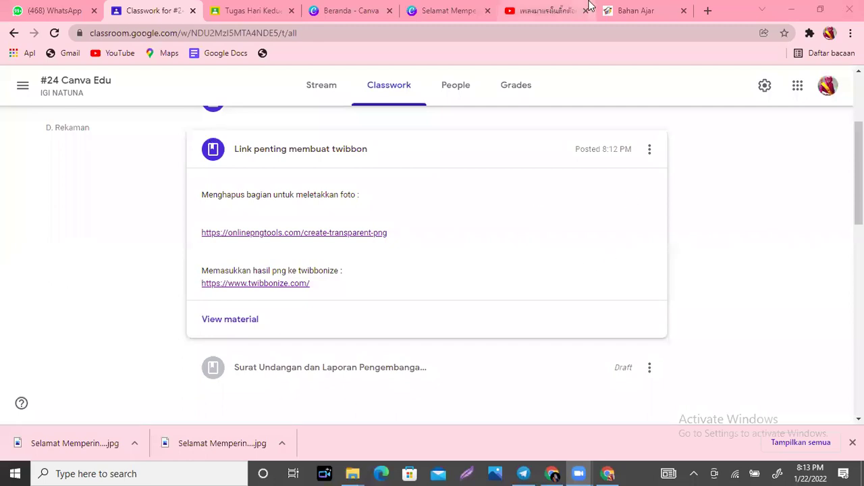
left_click(322, 236)
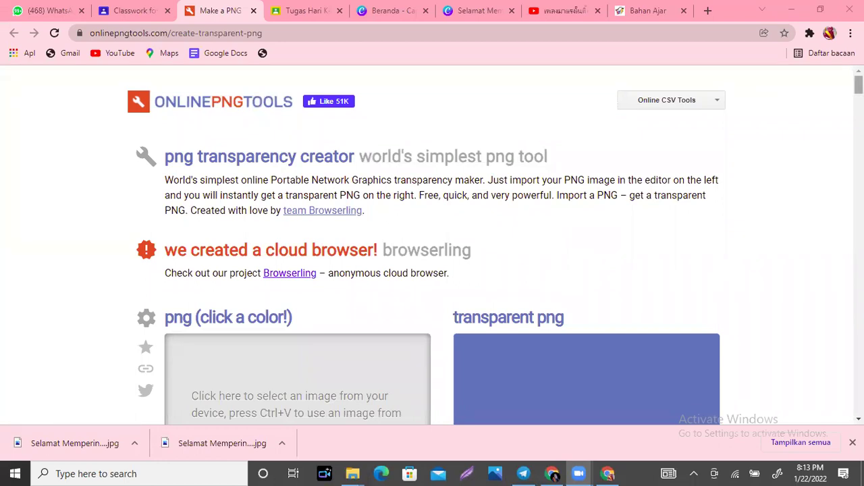
Examine the source image and transparent PNG areas on the PNG transparency creator page
scroll(858, 86, "down", 1)
scroll(858, 91, "down", 3)
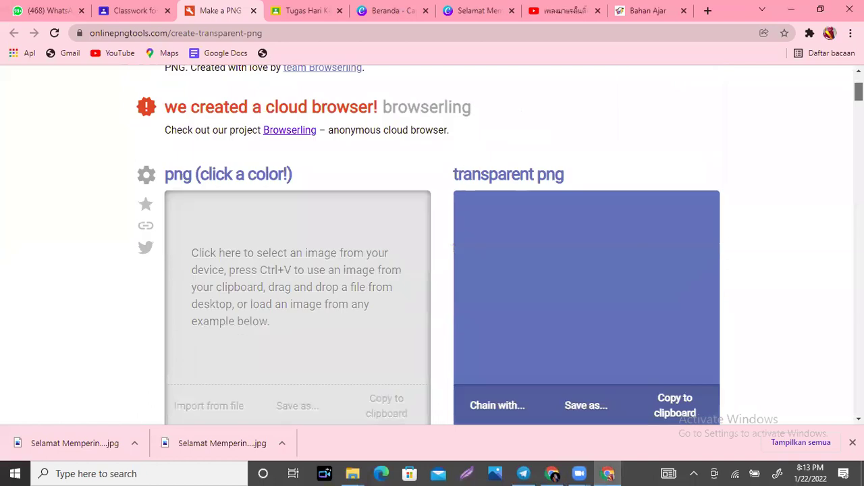
scroll(858, 91, "up", 4)
scroll(858, 91, "down", 5)
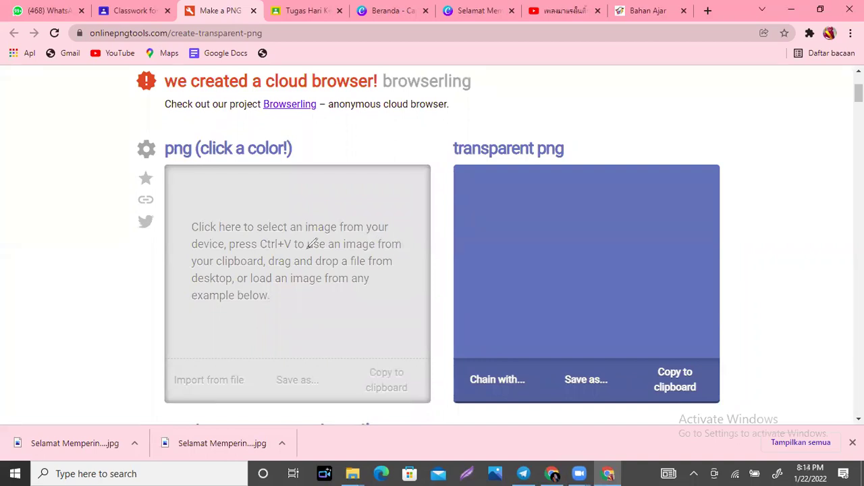
left_click_drag(323, 305, 307, 249)
left_click_drag(301, 317, 357, 299)
mouse_move(593, 237)
left_mouse_down()
mouse_move(621, 196)
mouse_move(569, 342)
mouse_move(671, 295)
left_mouse_up()
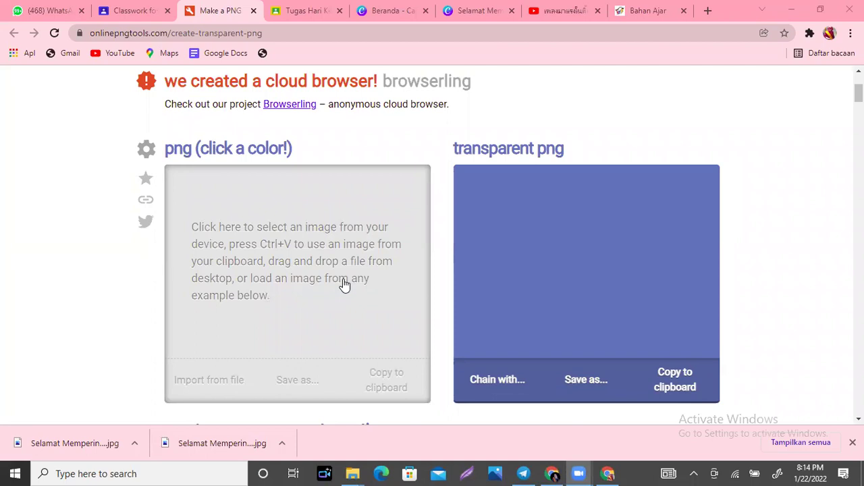
Load the image "Selamat Memperingati Hari Gizi Nasional (1)" from Downloads into the PNG transparency creator
left_click(281, 246)
left_click(295, 229)
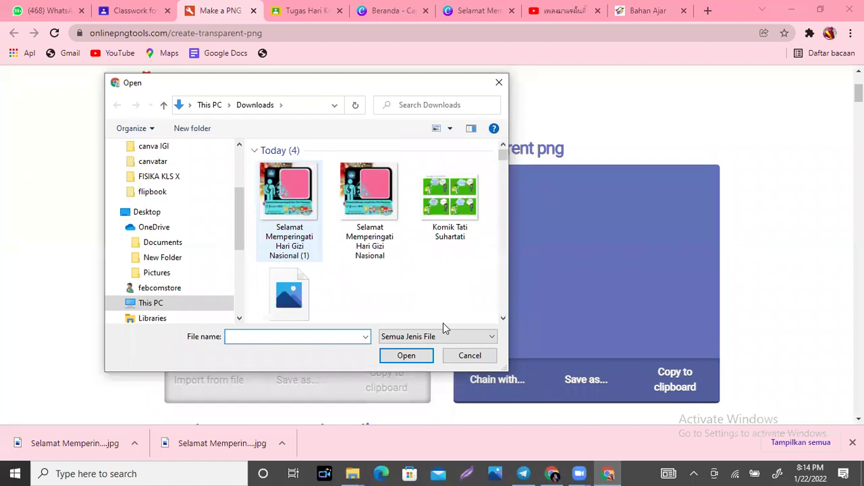
left_click(288, 202)
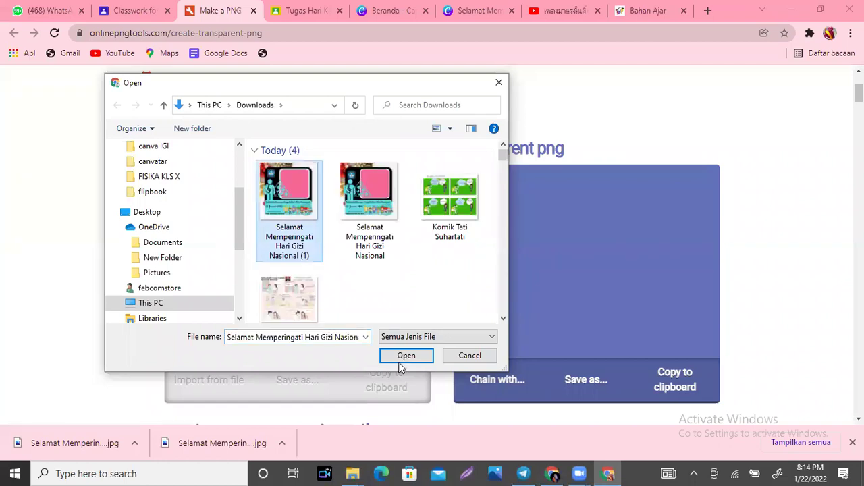
left_click(401, 368)
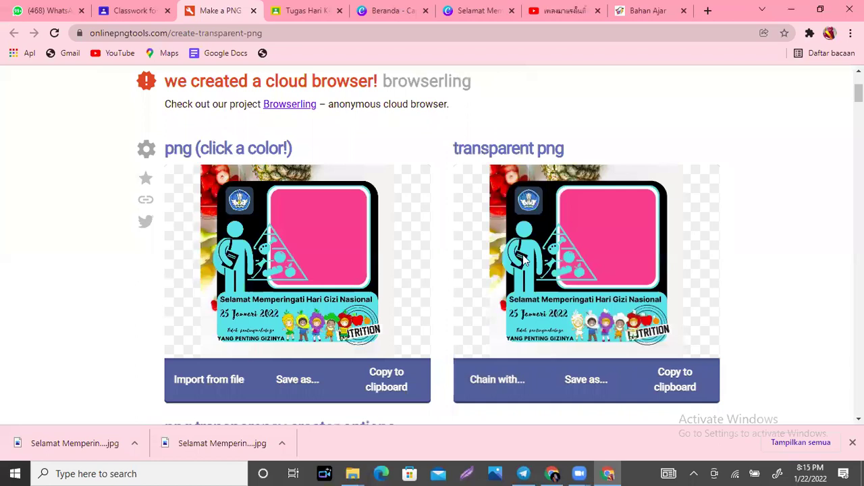
Make the pink photo area transparent by its colour, trying the red of the illustration before choosing the pink again
left_click(314, 232)
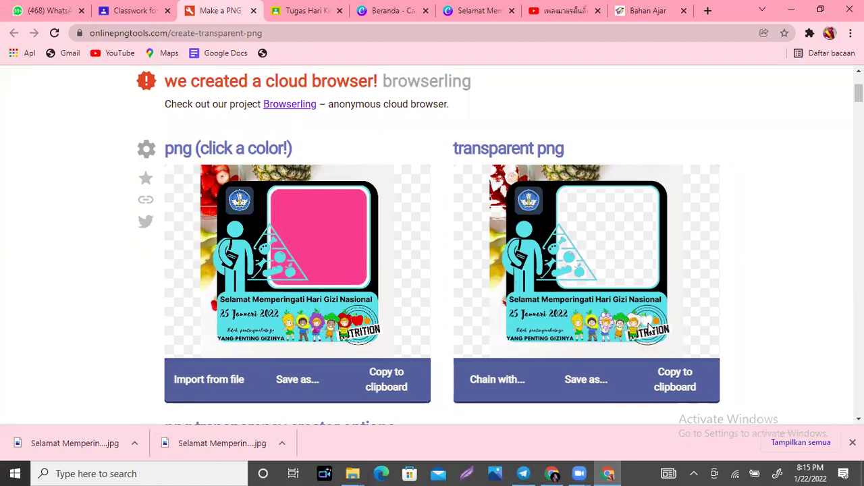
left_click(344, 323)
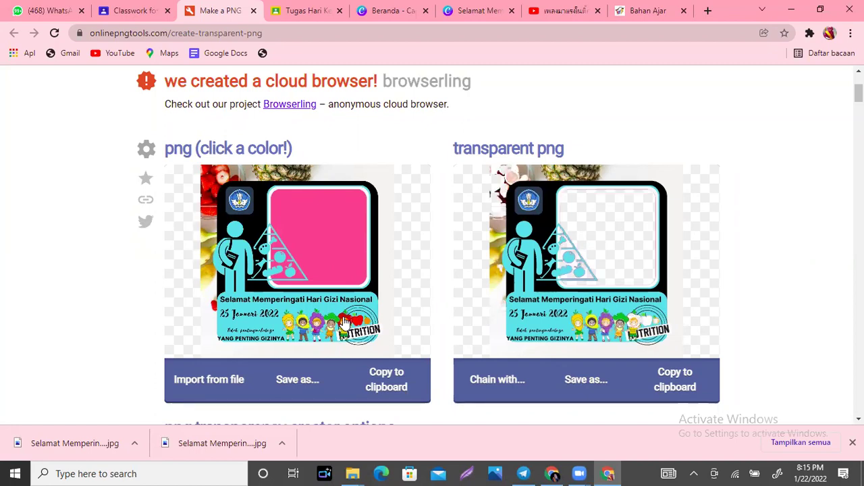
left_click(333, 252)
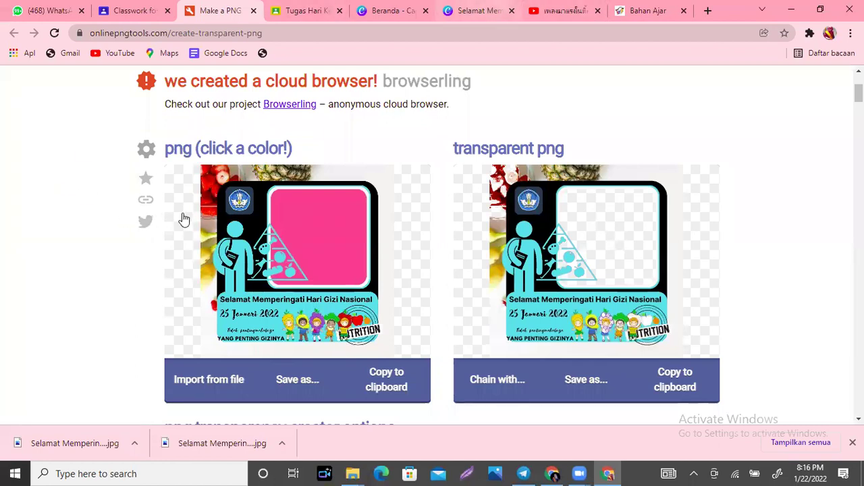
Switch back to the Hari Gizi Nasional design in Canva, dismiss the download notices and deselect the background image
key("ctrl+6")
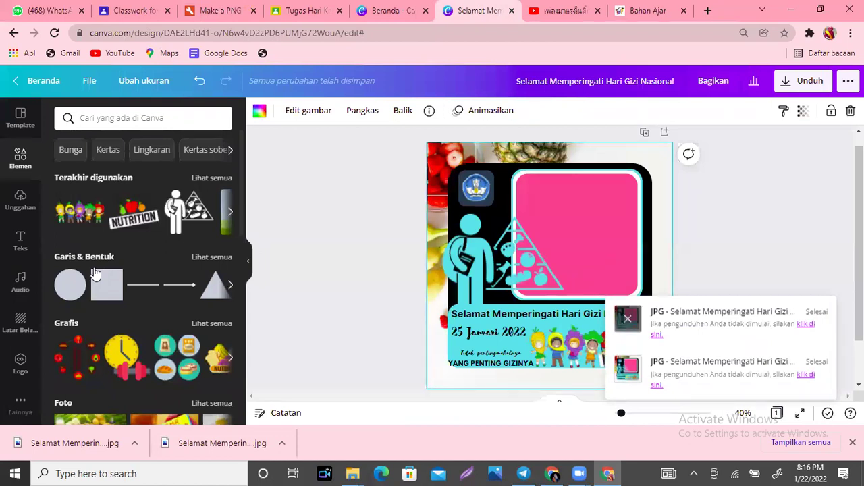
key("Escape")
key("Escape")
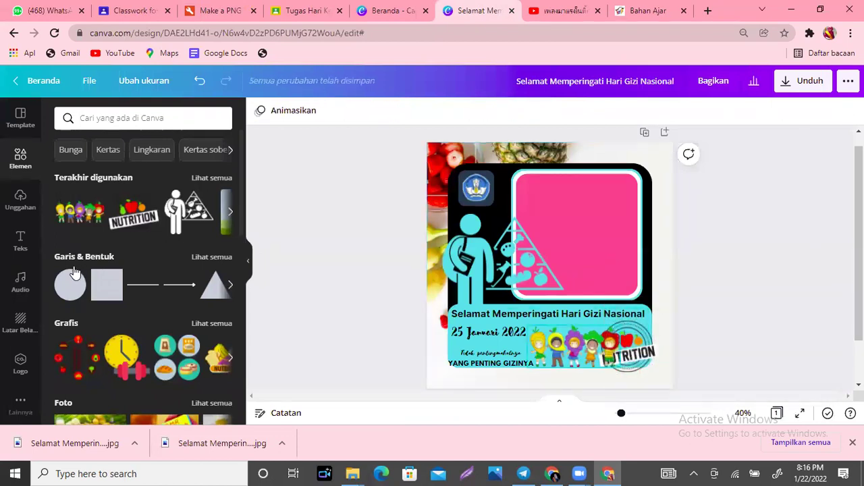
key("Tab")
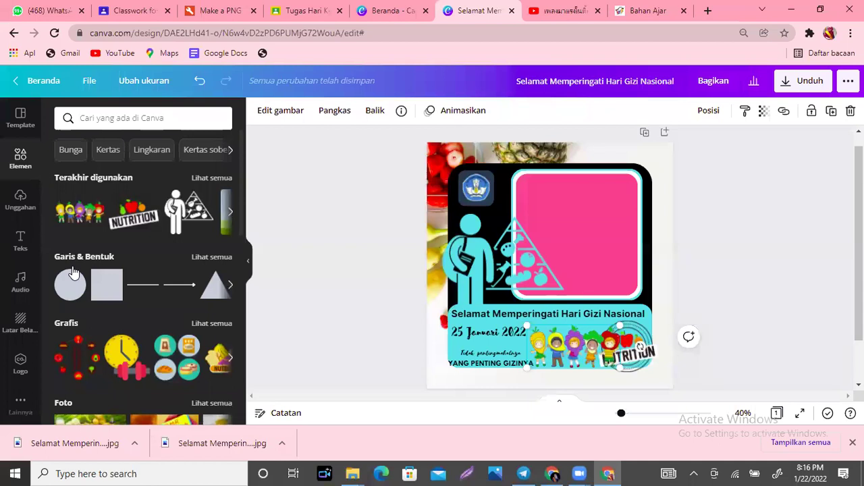
key("Delete")
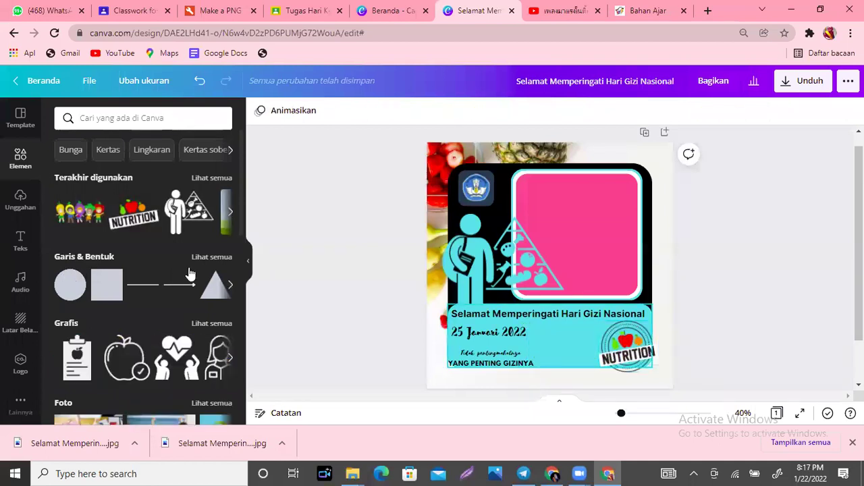
key("ctrl+z")
Recolour the pink photo area with a saturated custom red, #ED024E
key("Tab")
key("Tab")
key("Tab")
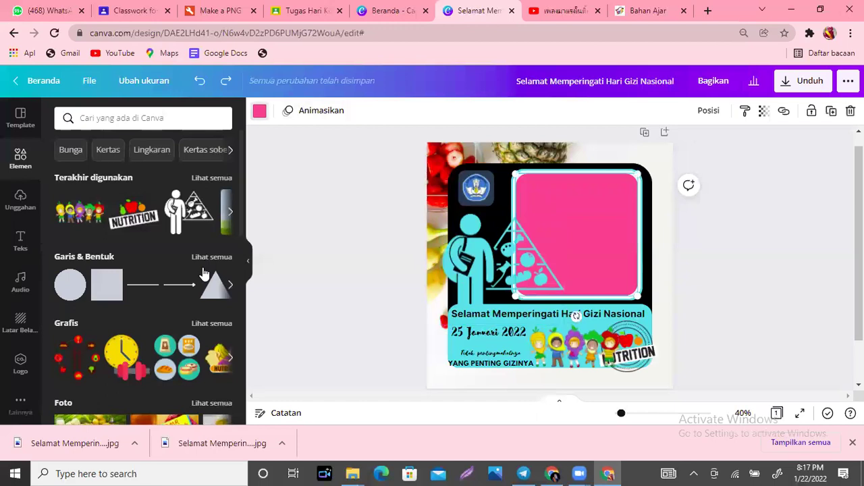
key("Return")
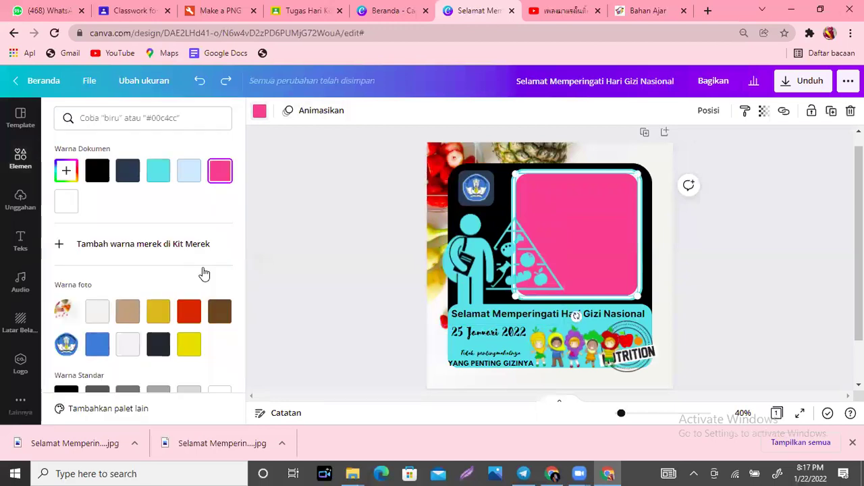
key("Tab")
key("Return")
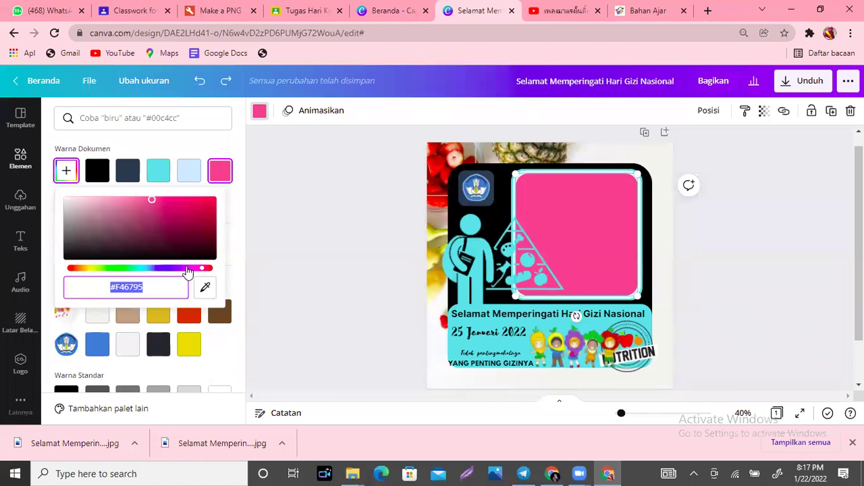
key("ctrl+y")
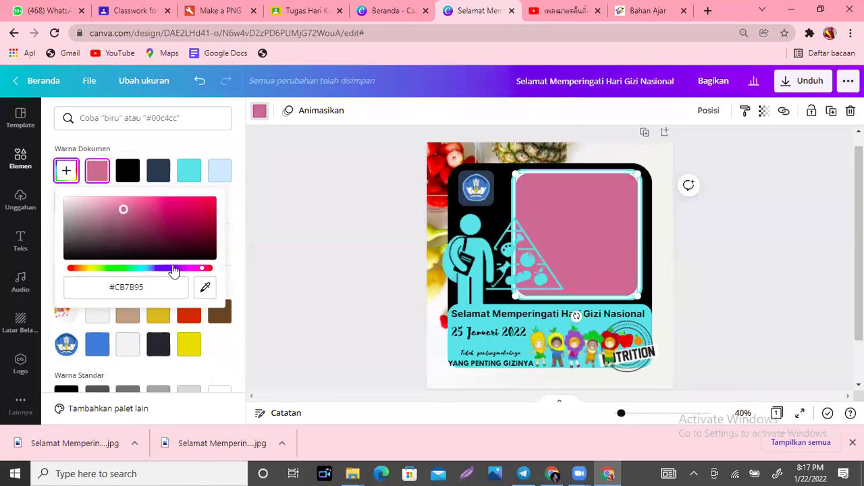
key("ctrl+y")
key("ctrl+y")
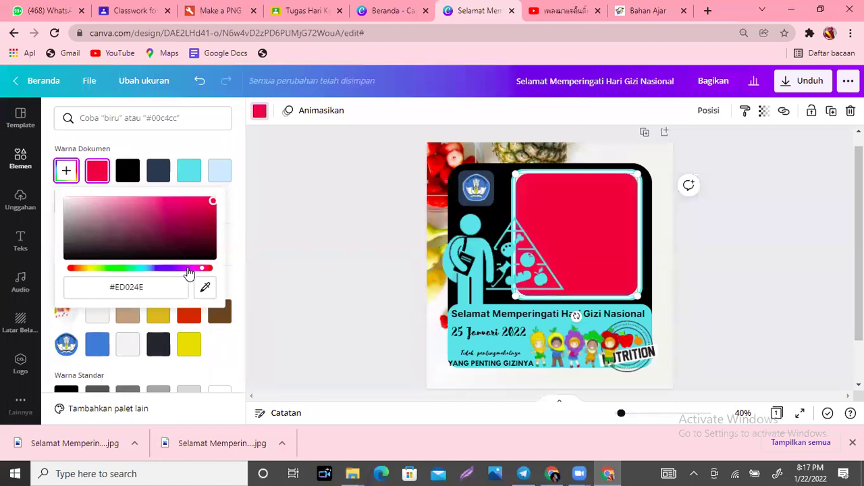
Try green, yellow, red and magenta hues as the fill of the photo area
left_click_drag(195, 274, 202, 272)
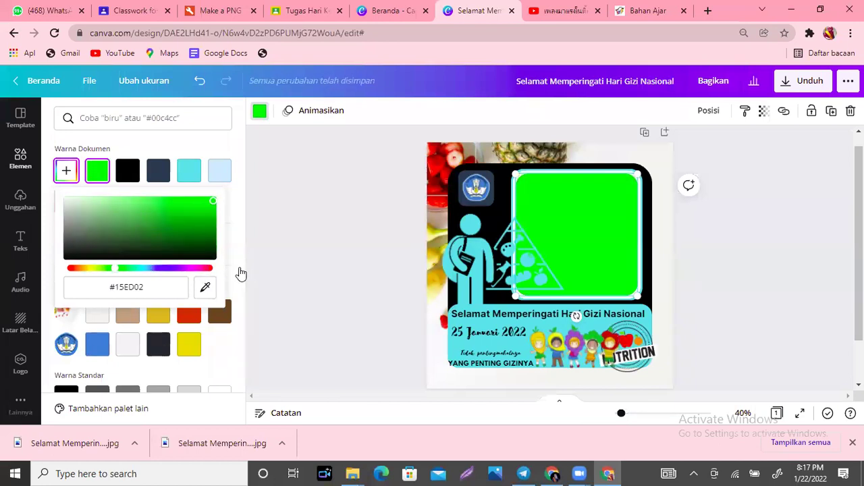
key("Left")
key("Left")
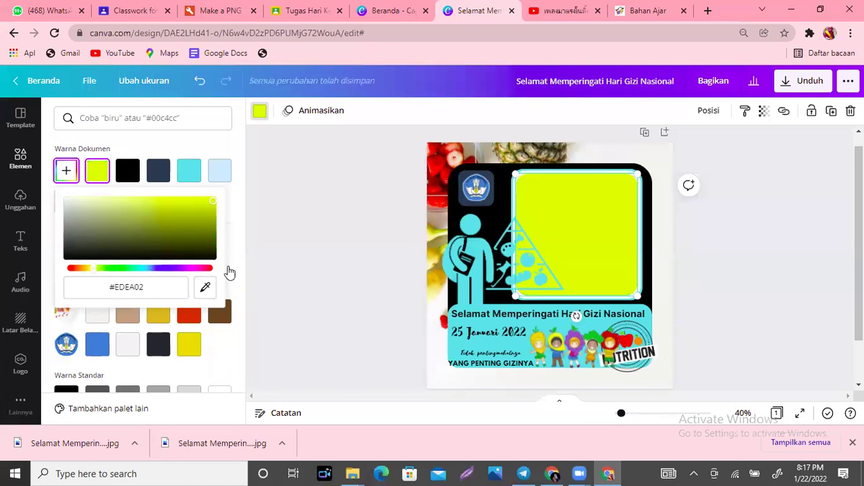
key("Left")
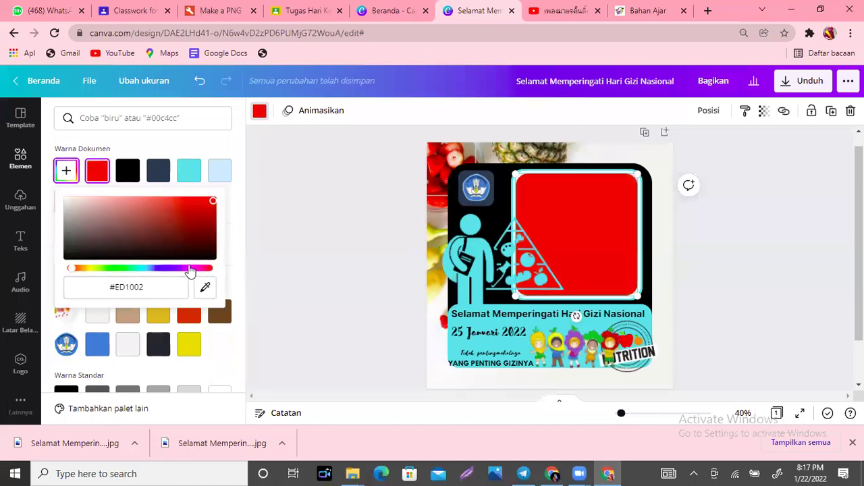
left_click(190, 270)
key("Right")
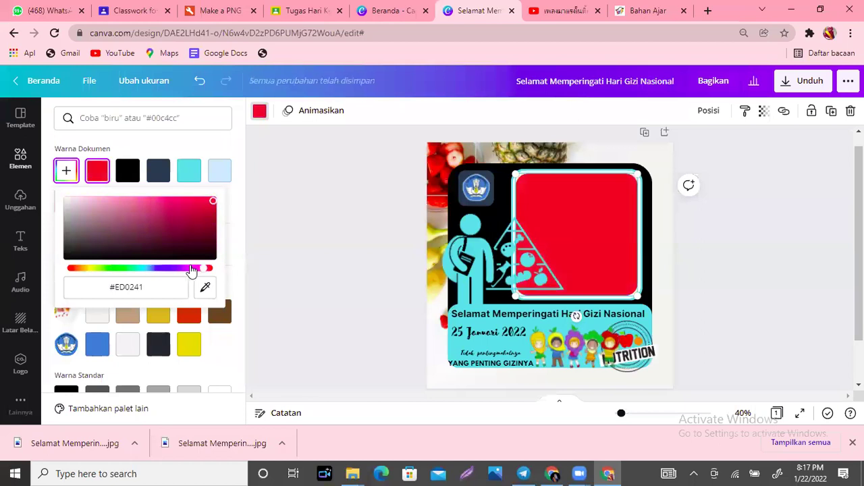
key("Left")
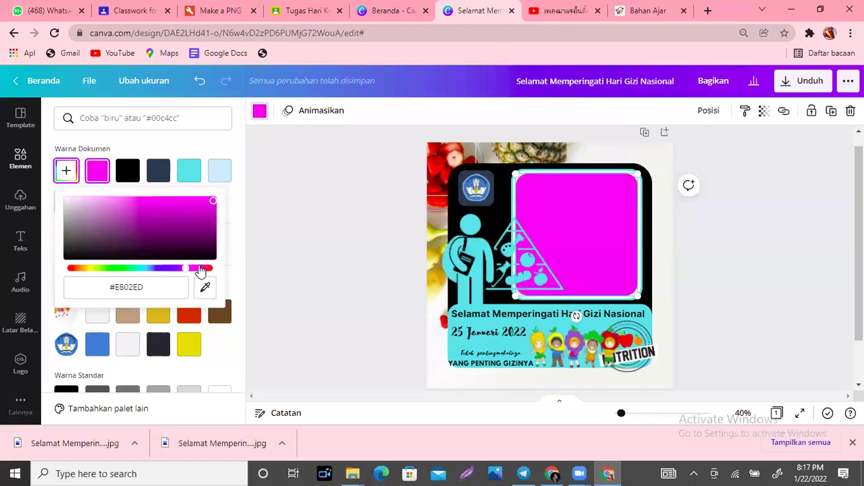
key("Right")
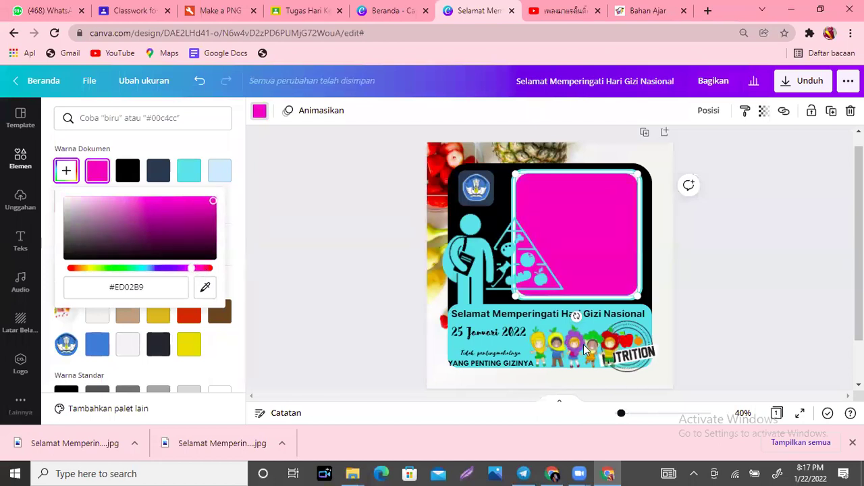
Adjust the hue of the photo area's fill to a strong pink, #ED0273
key("Left")
key("Right")
key("Right")
key("Right")
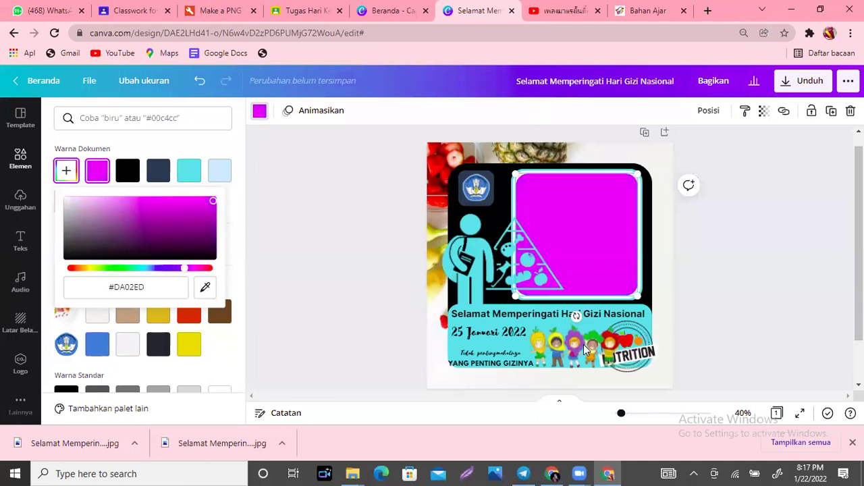
key("Right")
key("Right")
key("Right")
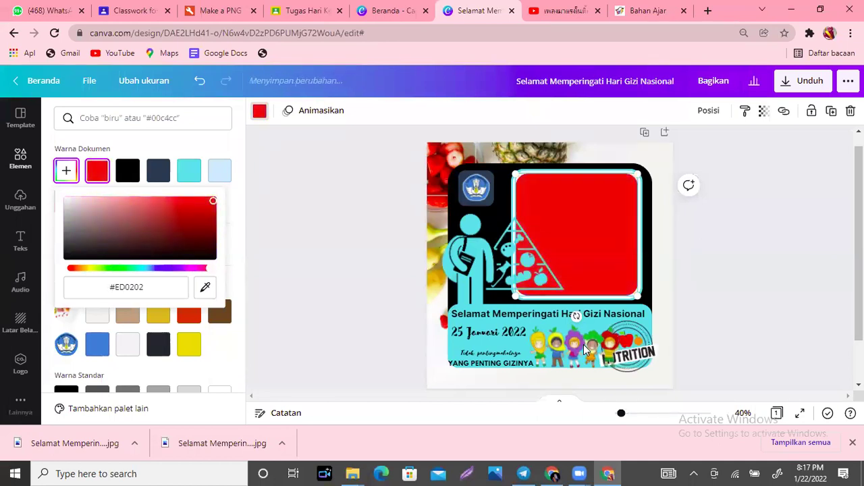
key("Left")
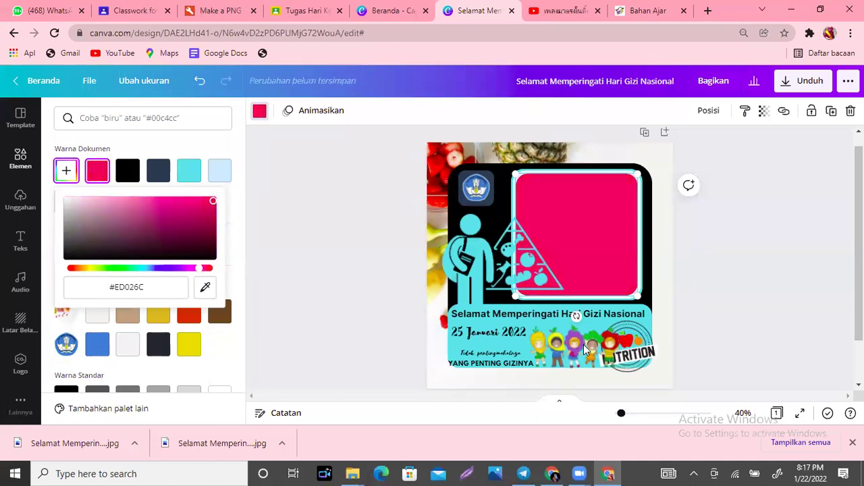
key("Left")
key("Right")
key("Right")
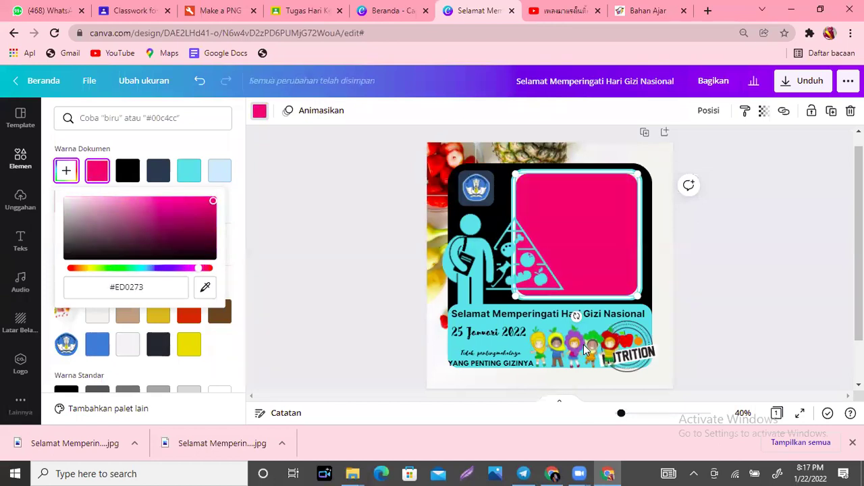
Delete the illustration of children in fruit costumes and the round Nutrition badge from the turquoise text box
left_click(621, 358)
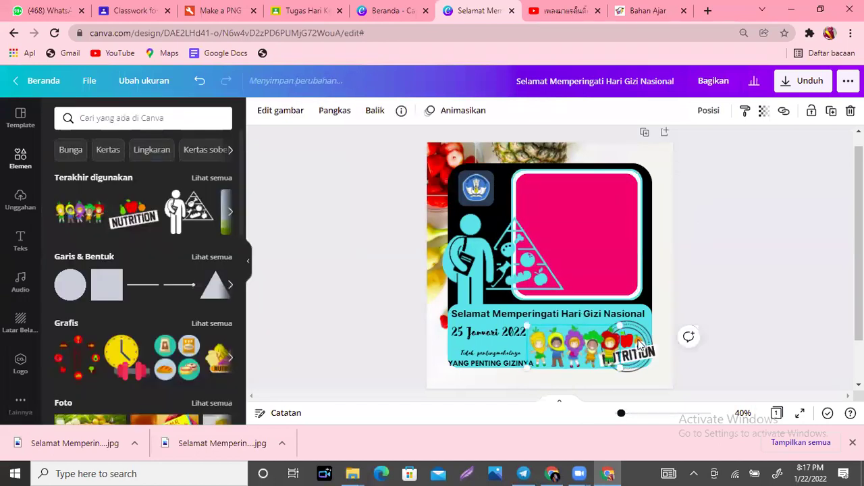
key("Delete")
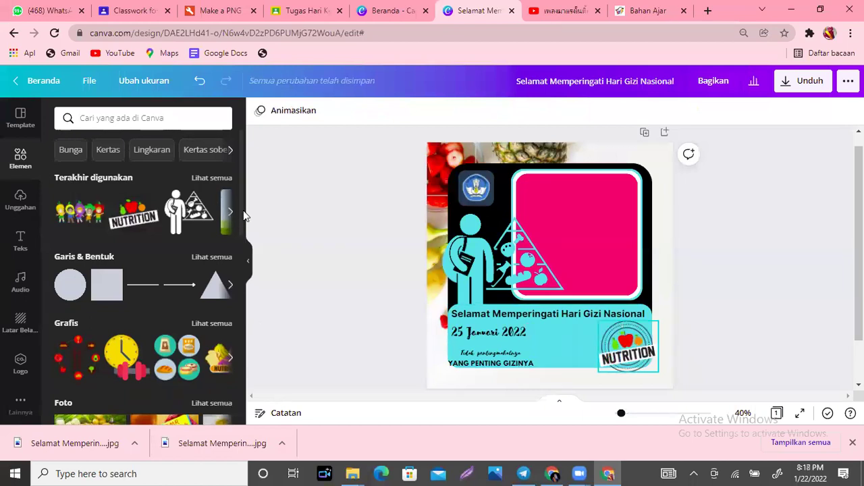
key("Delete")
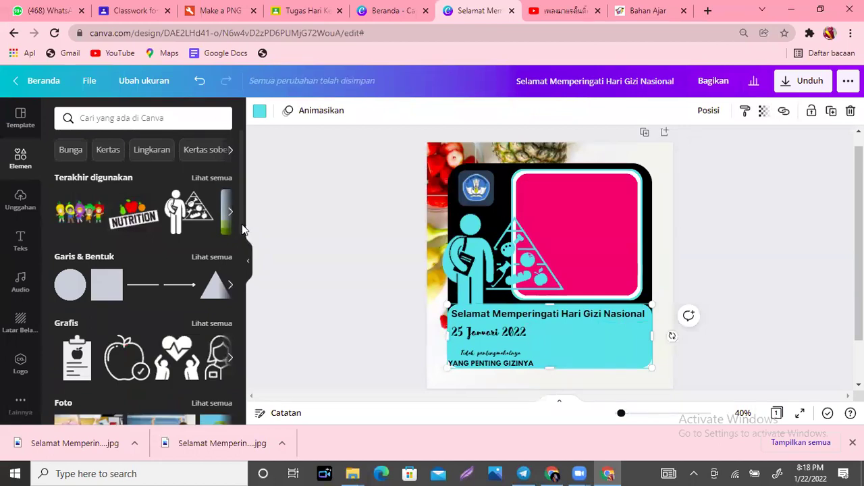
Search the elements for "gizi" and limit the results to graphics
left_click_drag(242, 237, 242, 268)
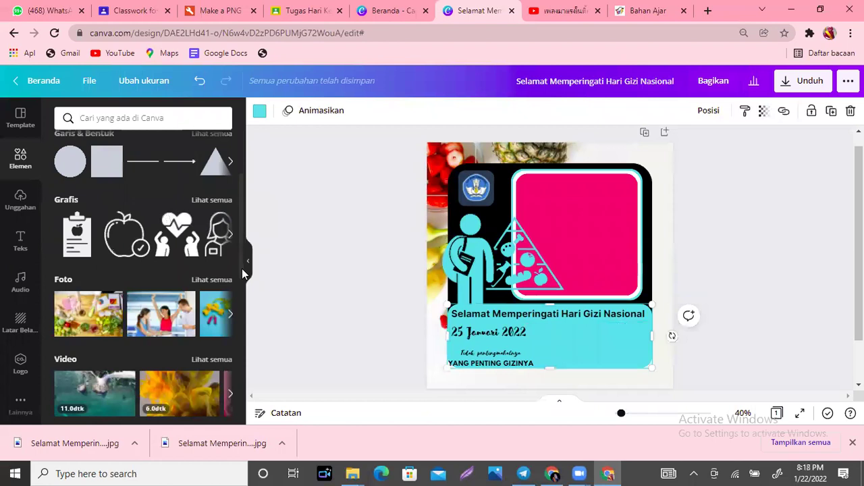
left_click(153, 118)
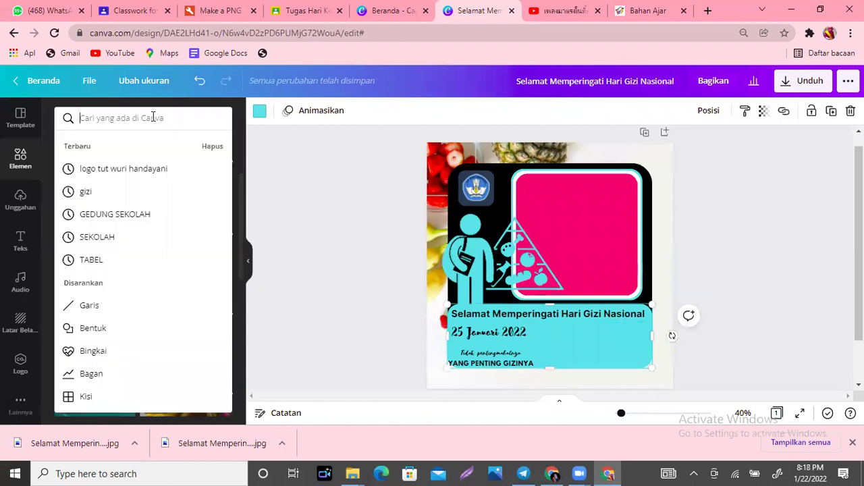
left_click(113, 194)
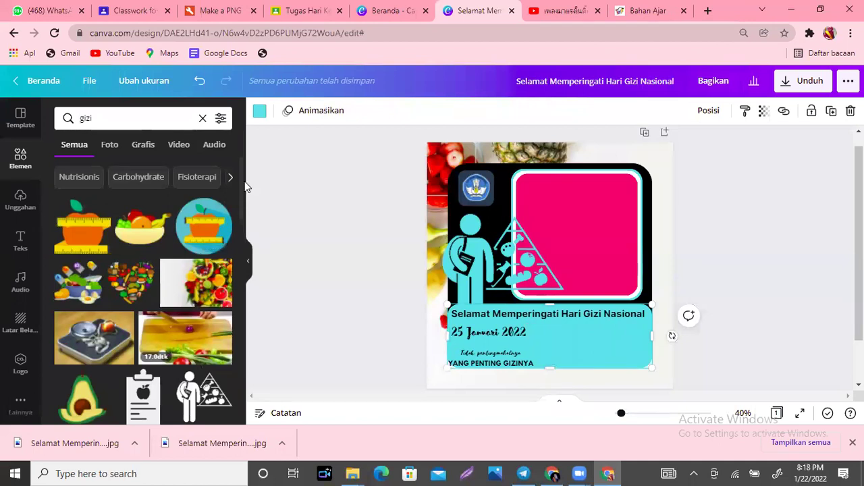
scroll(241, 216, "down", 1)
scroll(241, 221, "down", 2)
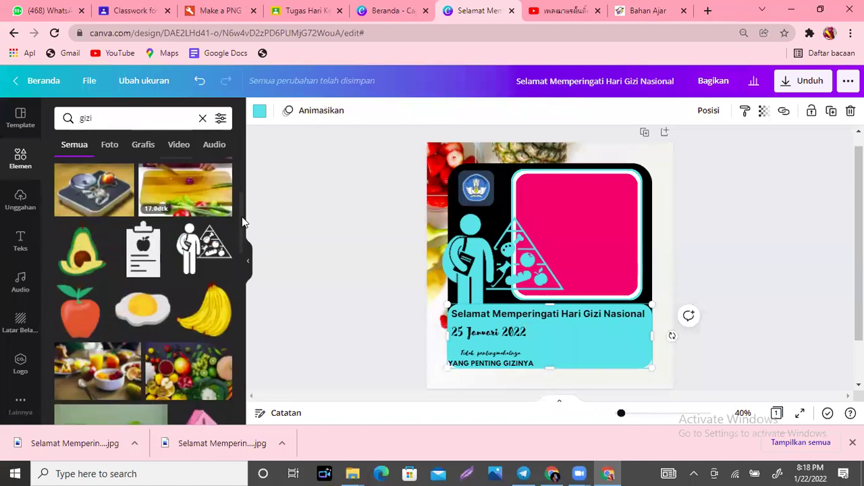
scroll(242, 229, "down", 2)
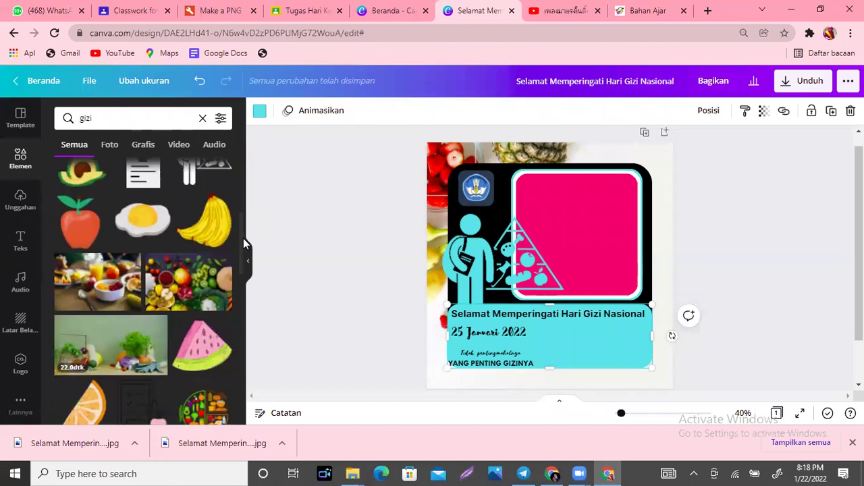
left_click(142, 155)
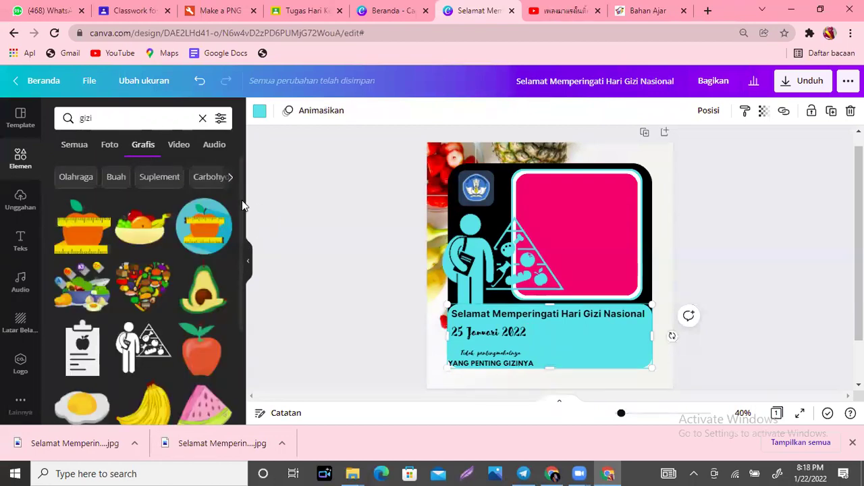
Add the Nutrition graphic with bananas, bread and milk, and place it in the turquoise box beside the date
scroll(242, 200, "down", 3)
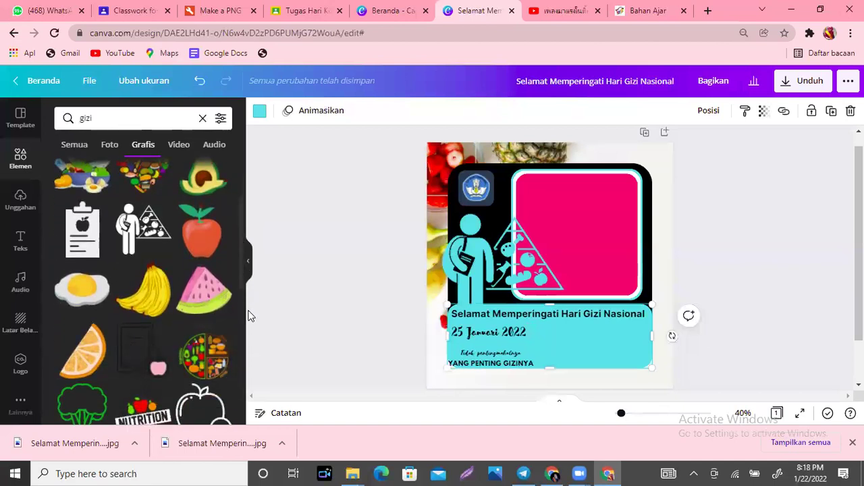
scroll(249, 314, "down", 3)
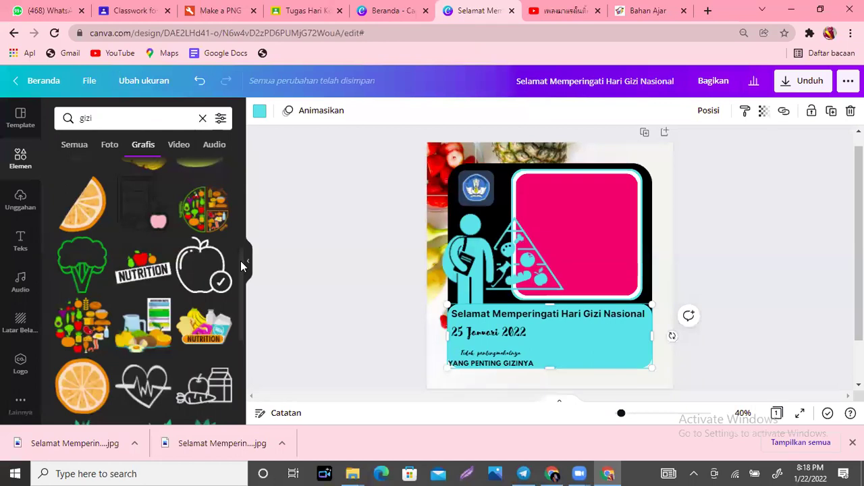
scroll(240, 284, "down", 1)
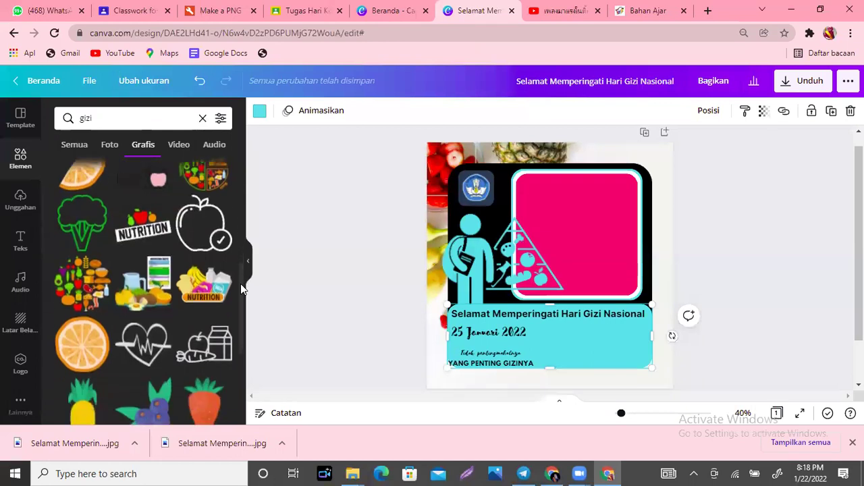
left_click(195, 272)
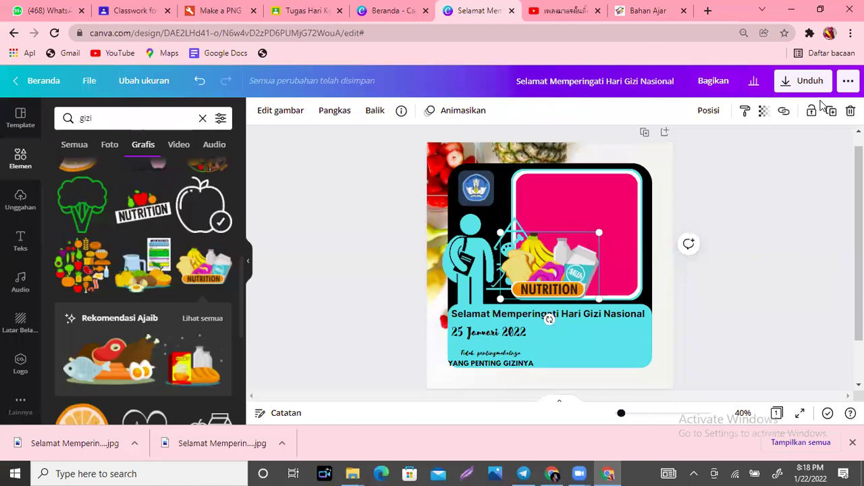
key("ctrl+z")
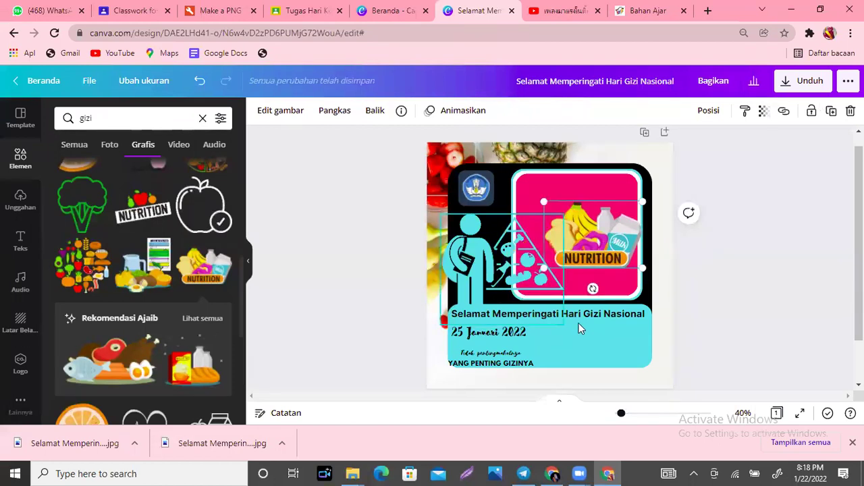
key("ctrl+y")
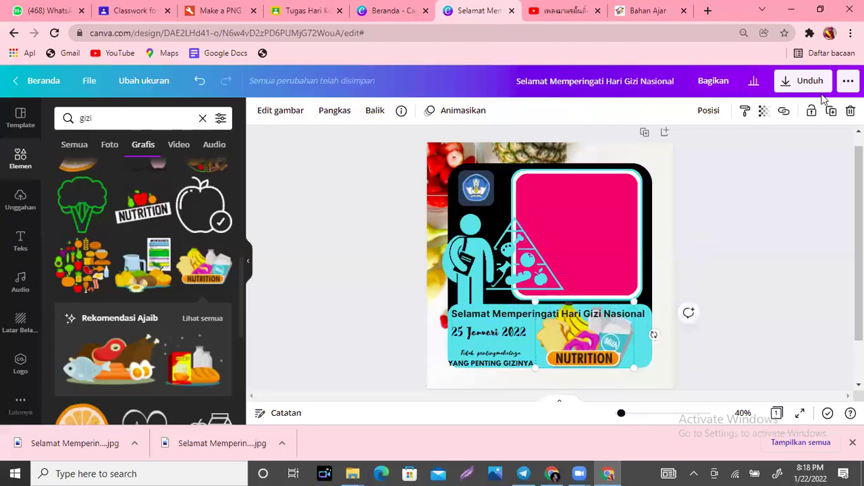
Download the revised design as a JPG at quality 80 and switch to the PNG transparency creator page
left_click(752, 174)
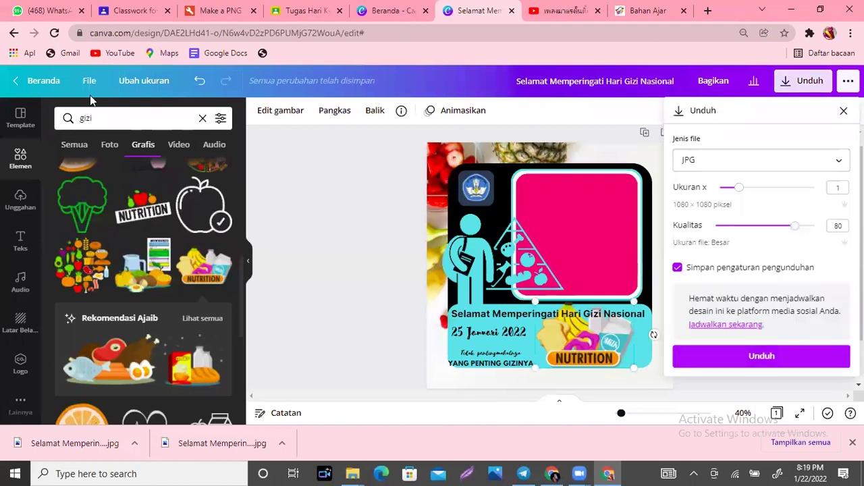
key("Return")
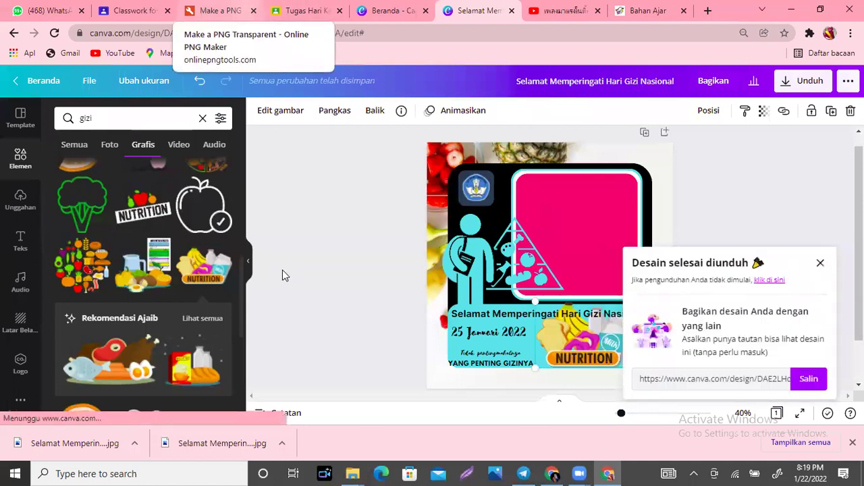
key("ctrl+3")
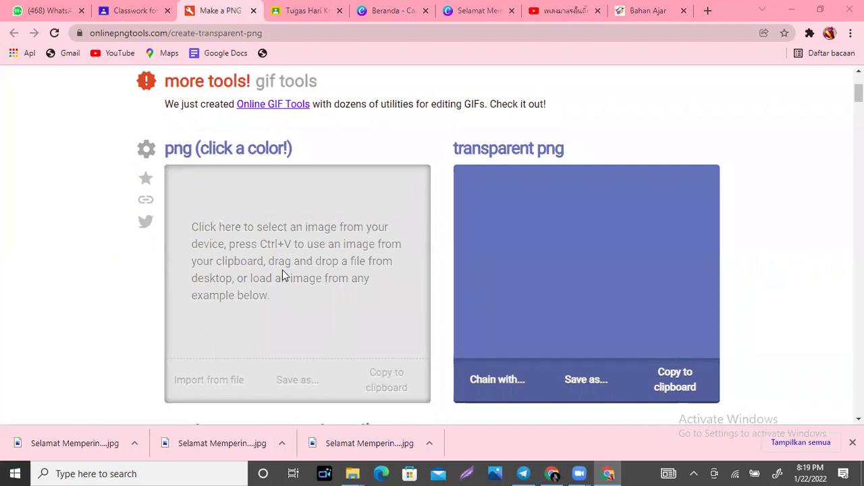
Load the "Selamat Memperingati Hari Gizi Nasional (2)" image from Downloads into the PNG transparency creator
left_click(286, 208)
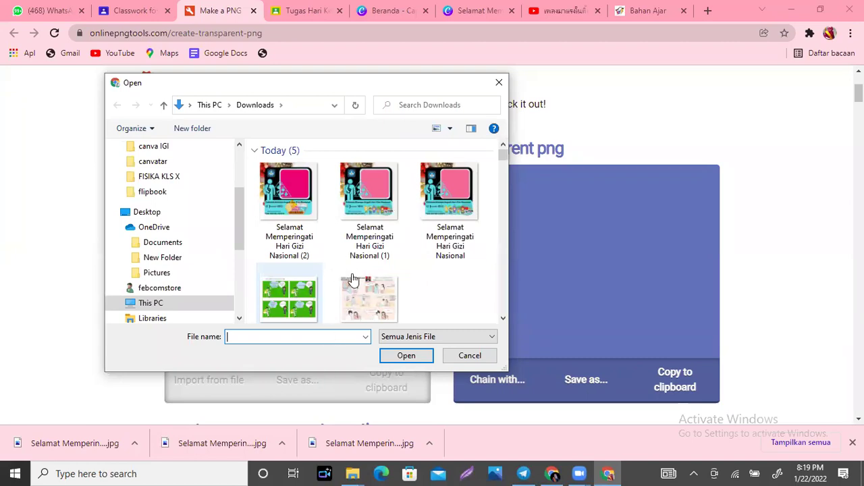
key("shift+Tab")
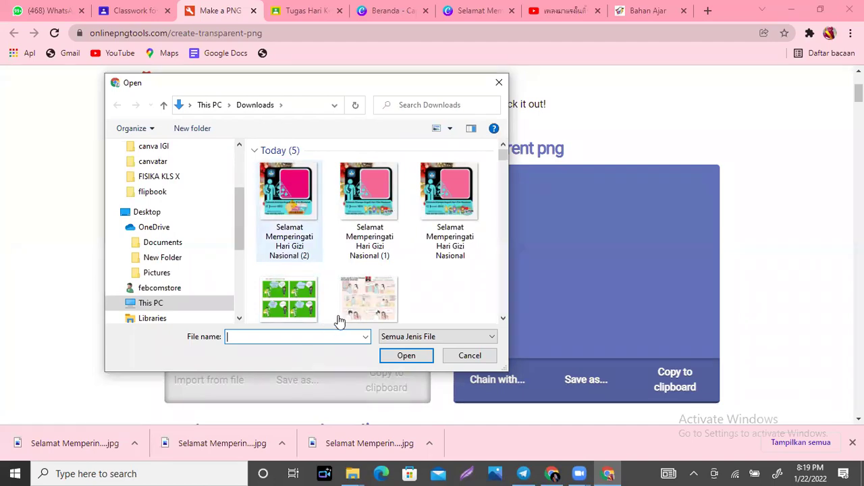
key("space")
left_click(406, 356)
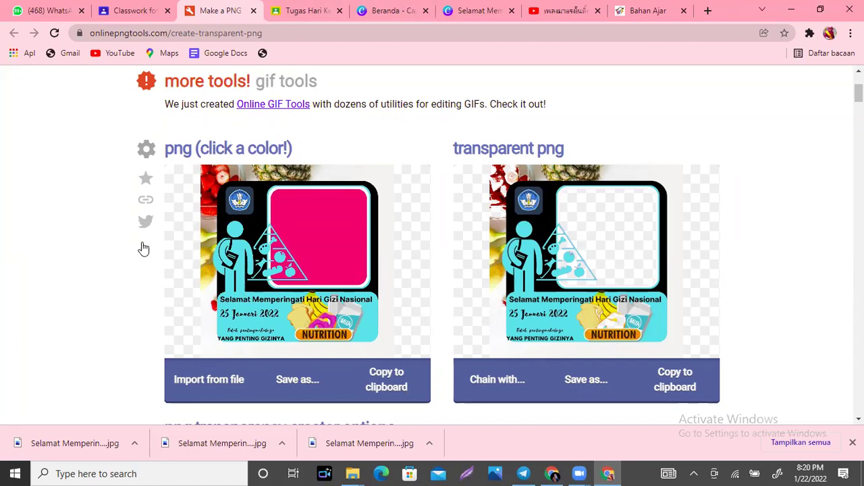
Switch back to the Hari Gizi Nasional design in Canva and undo the last edit
key("ctrl+6")
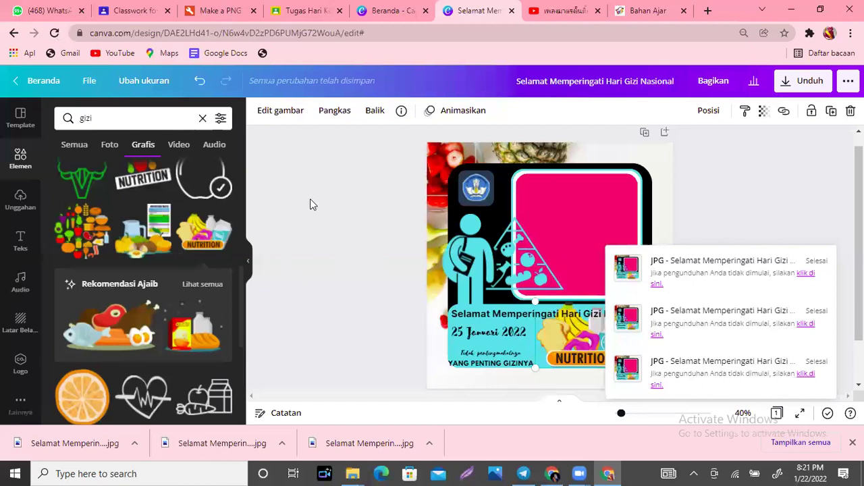
key("ctrl+z")
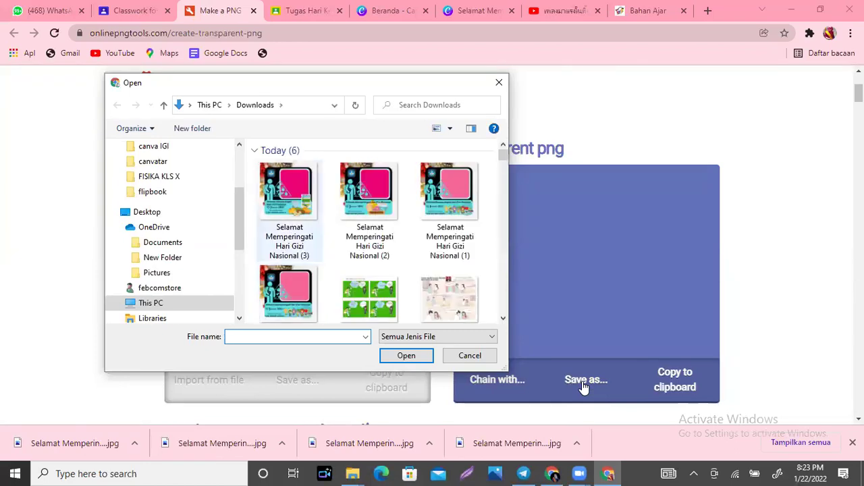
Load "Selamat Memperingati Hari Gizi Nasional (3)" into the PNG transparency creator and save the transparent result as a PNG
key("space")
key("Return")
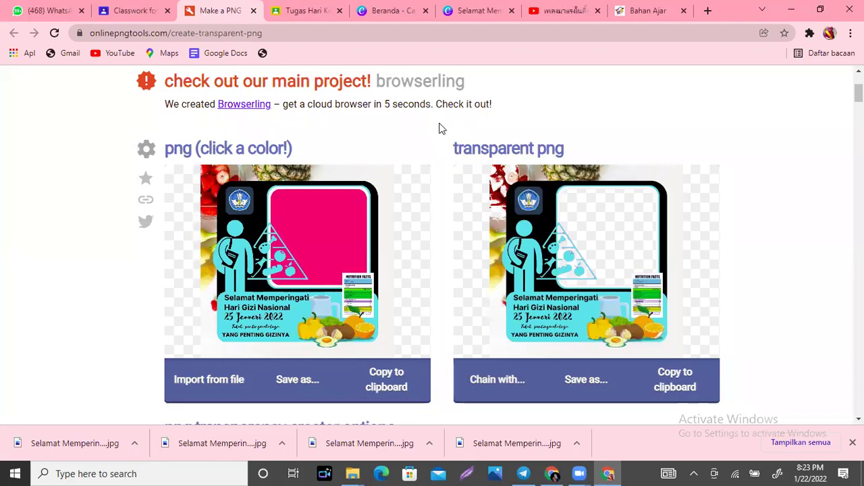
key("ctrl+s")
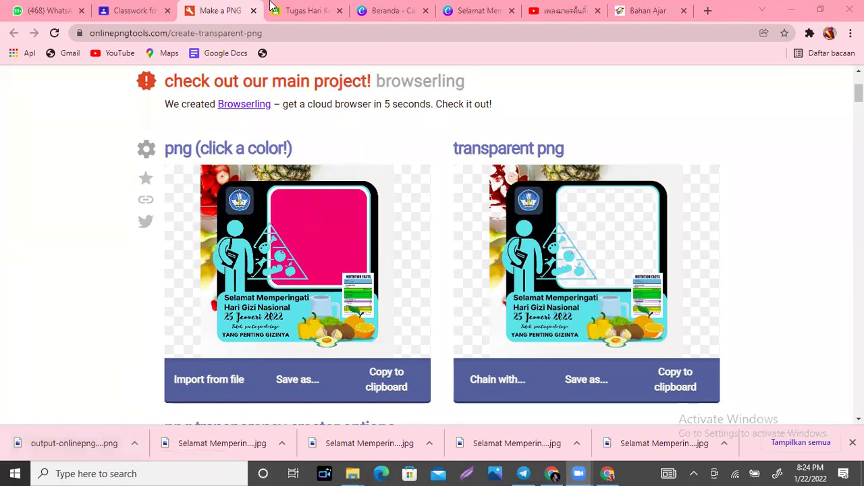
Switch to the Classroom classwork page and open the twibbonize.com link from the "Link penting membuat twibbon" material in a new tab
left_click(131, 10)
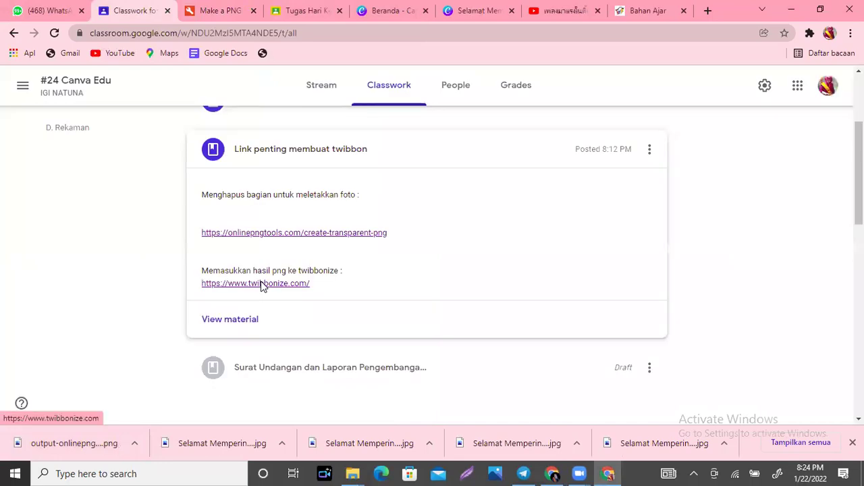
right_click(262, 287)
left_click(309, 371)
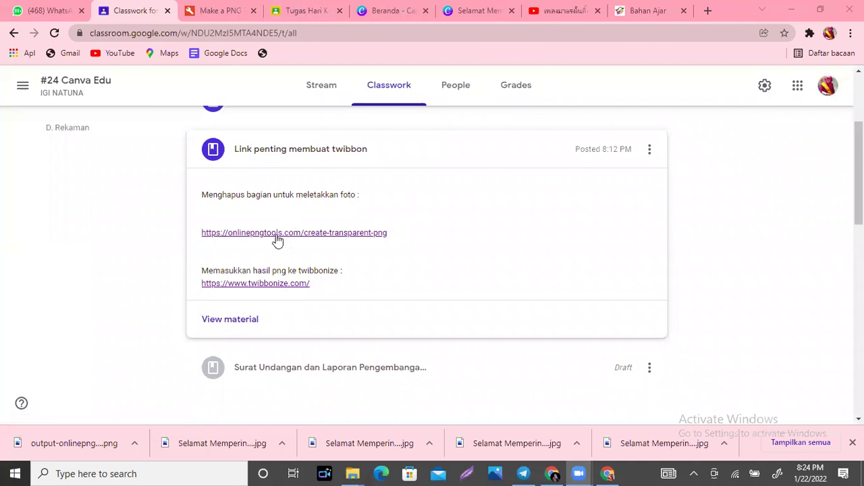
left_click(263, 286)
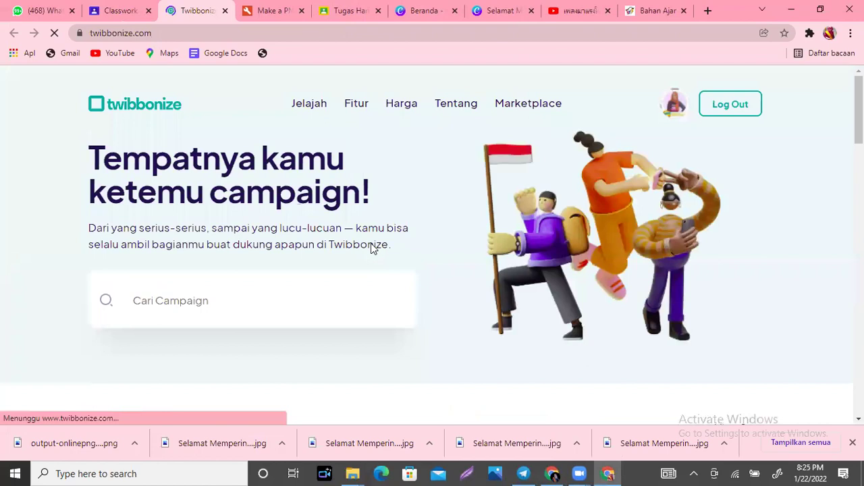
Log out of the Twibbonize account and sign in again with Google through the registration page
left_click(675, 104)
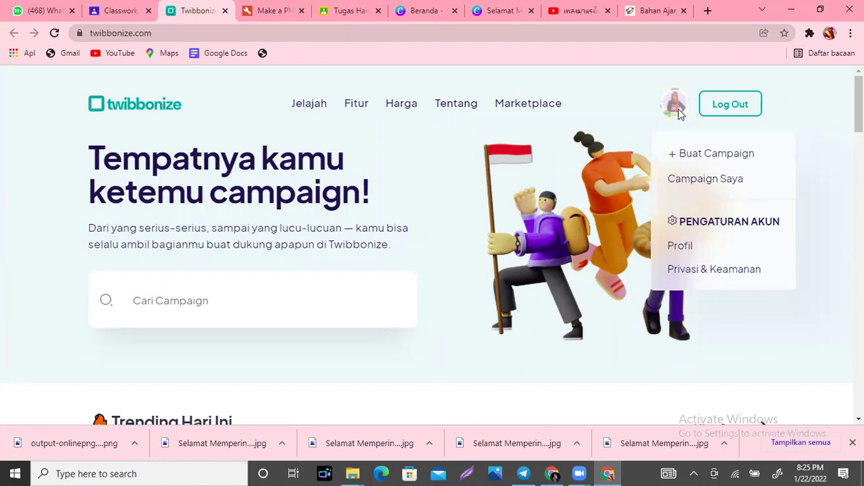
left_click(736, 120)
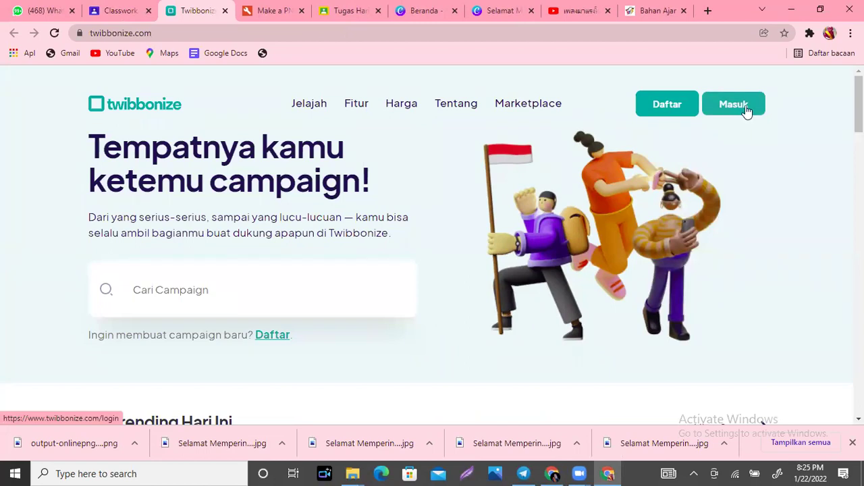
left_click(668, 105)
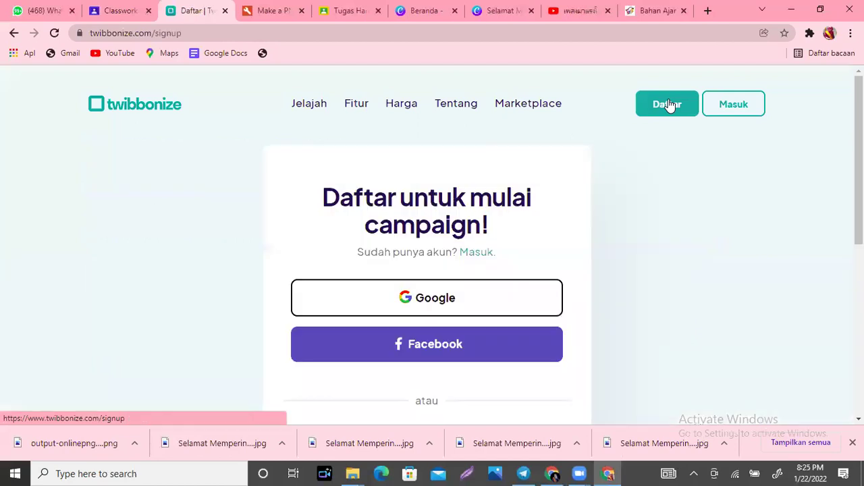
left_click(448, 302)
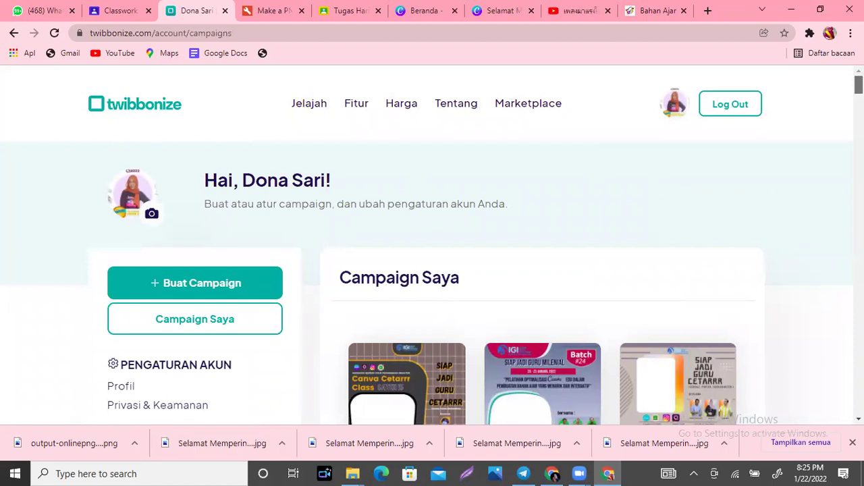
Look through the existing twibbon campaigns listed under Campaign Saya
scroll(540, 270, "down", 5)
scroll(541, 270, "down", 10)
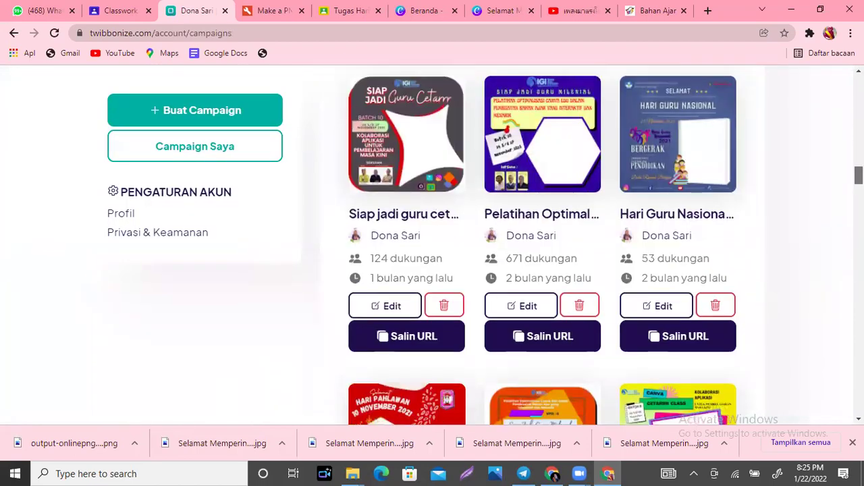
scroll(540, 270, "down", 5)
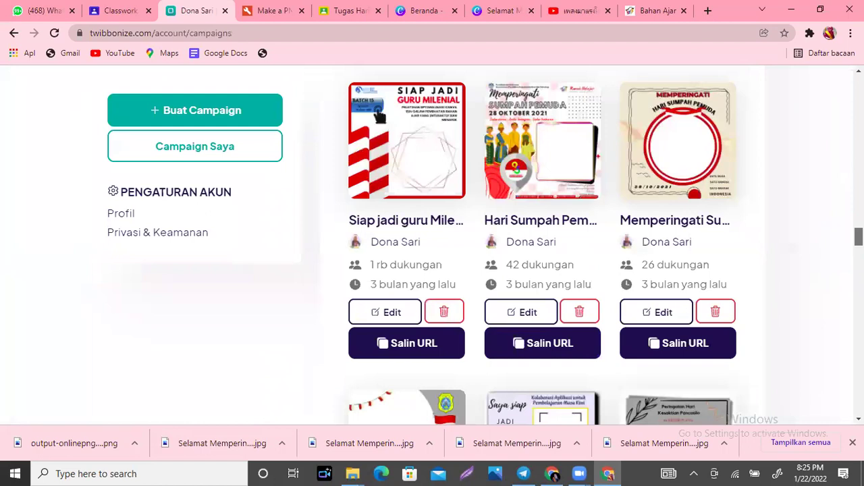
scroll(540, 270, "down", 5)
scroll(540, 270, "down", 5)
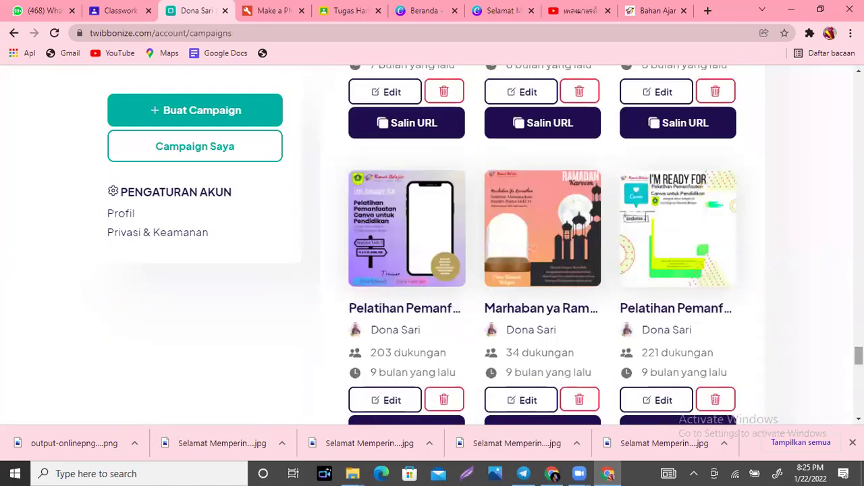
scroll(540, 270, "down", 10)
scroll(432, 243, "up", 2)
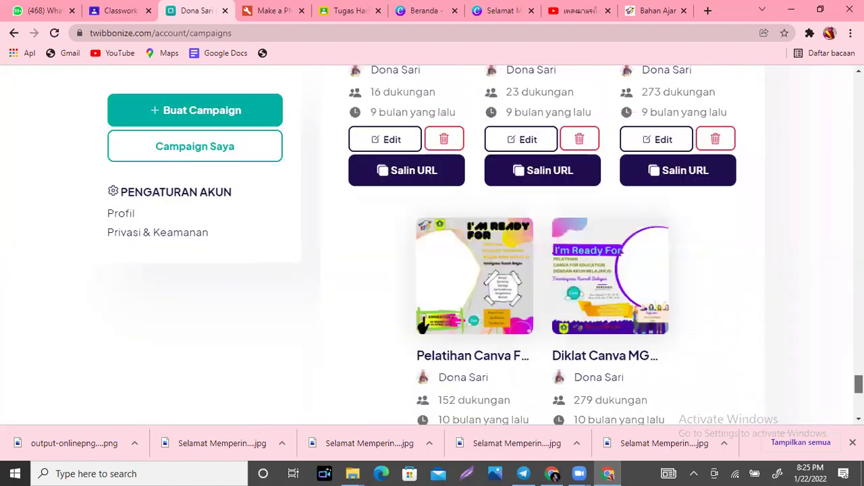
scroll(540, 270, "down", 1)
scroll(540, 271, "up", 15)
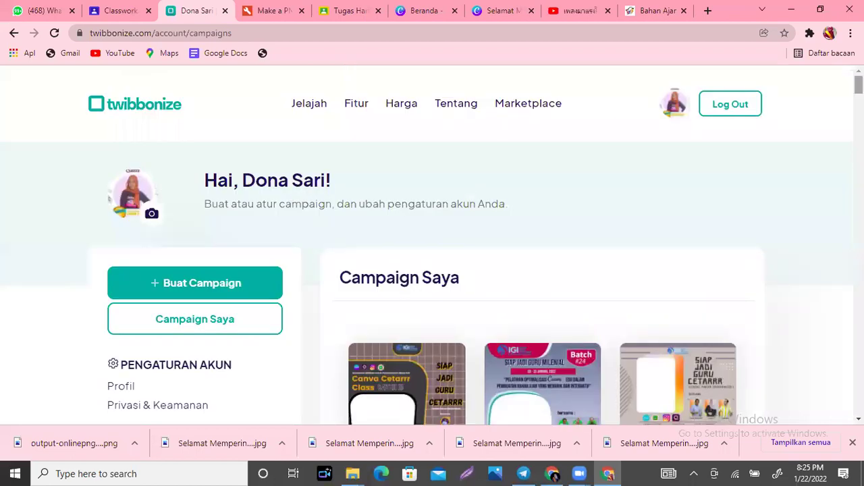
scroll(432, 243, "down", 3)
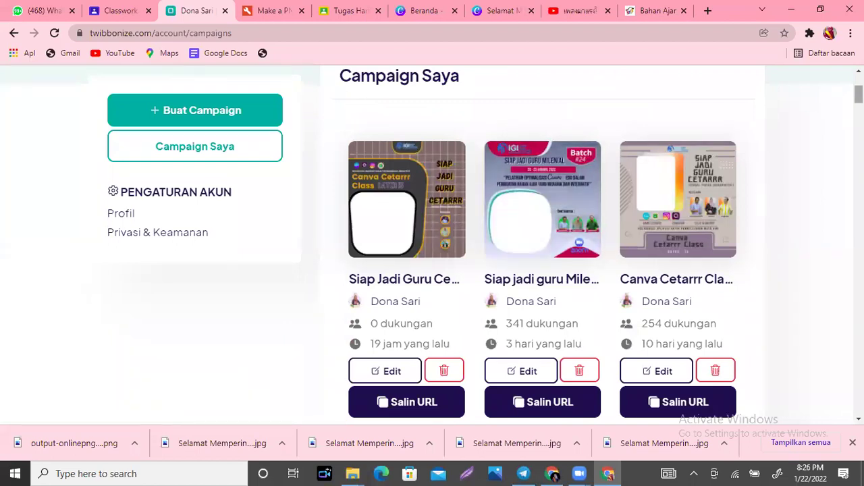
scroll(540, 243, "up", 1)
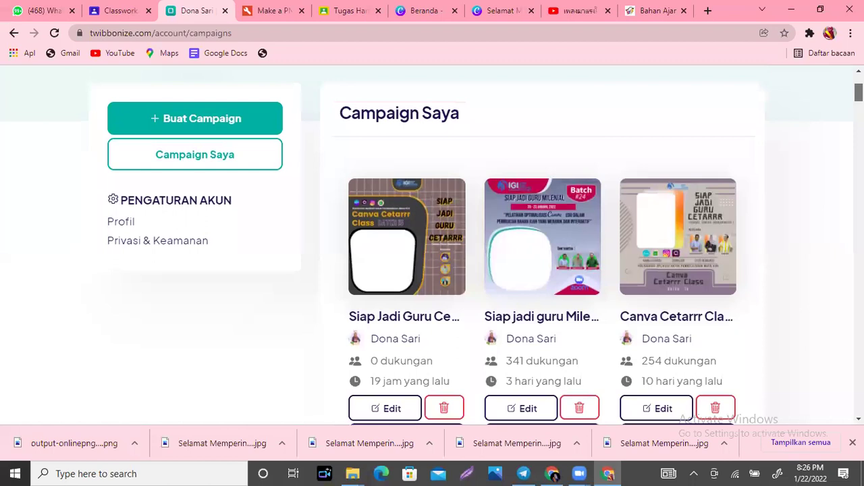
scroll(432, 243, "up", 3)
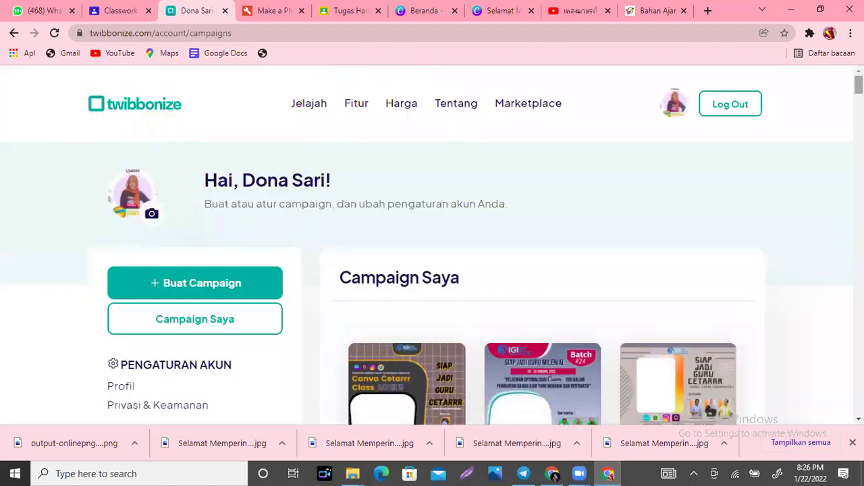